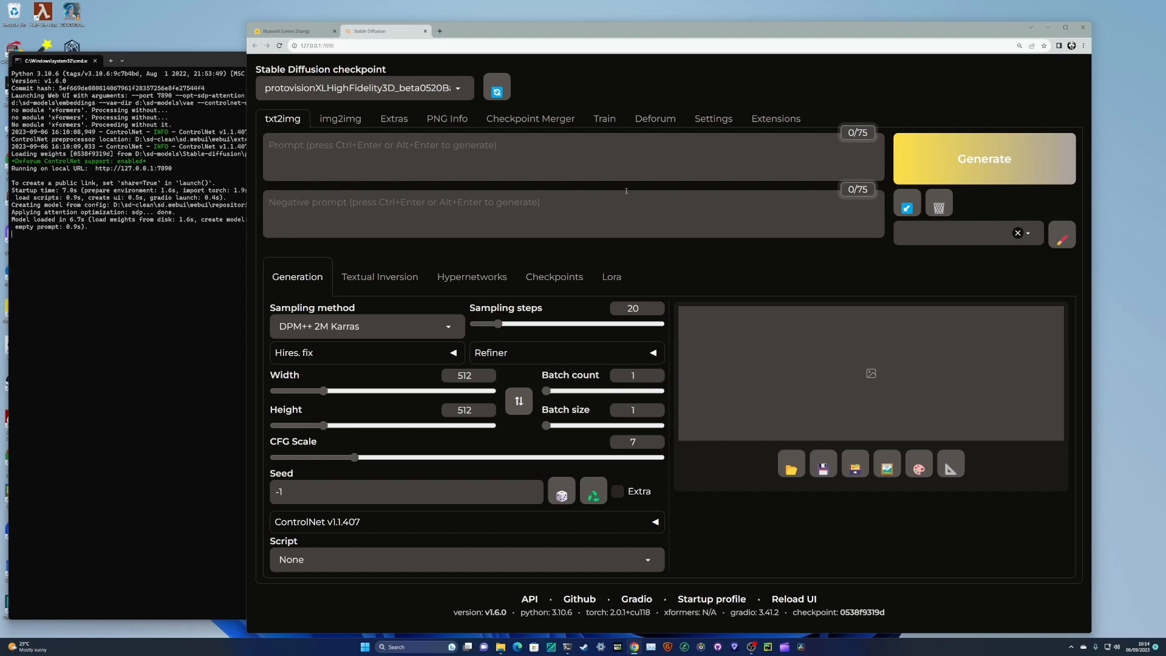
# Open a command prompt in the sd-clean webui folder, enter git pull, and close the prompt.
pyautogui.click(500, 647)
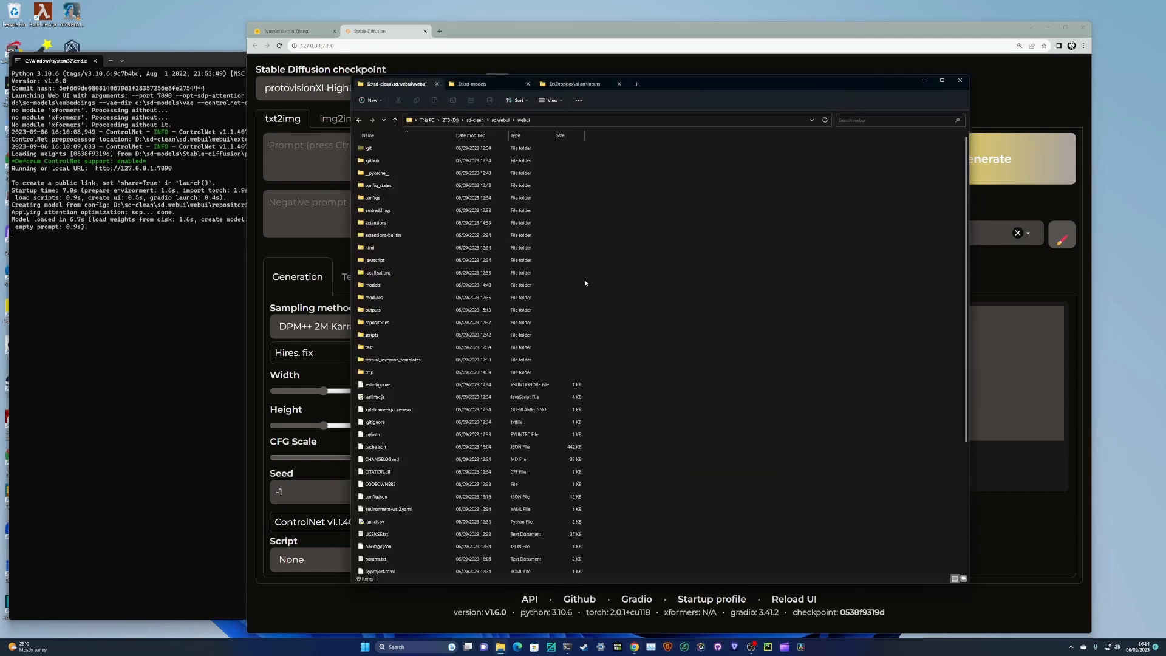
pyautogui.click(558, 121)
pyautogui.write('cmd')
pyautogui.press('Return')
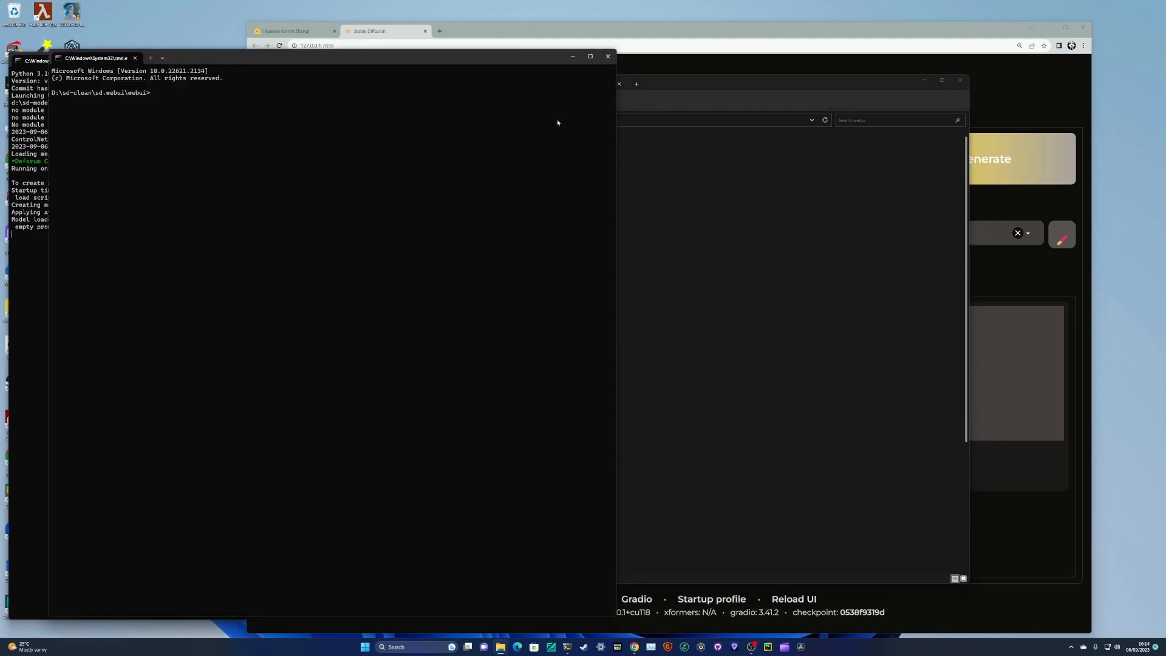
pyautogui.write('git pull')
pyautogui.click(608, 58)
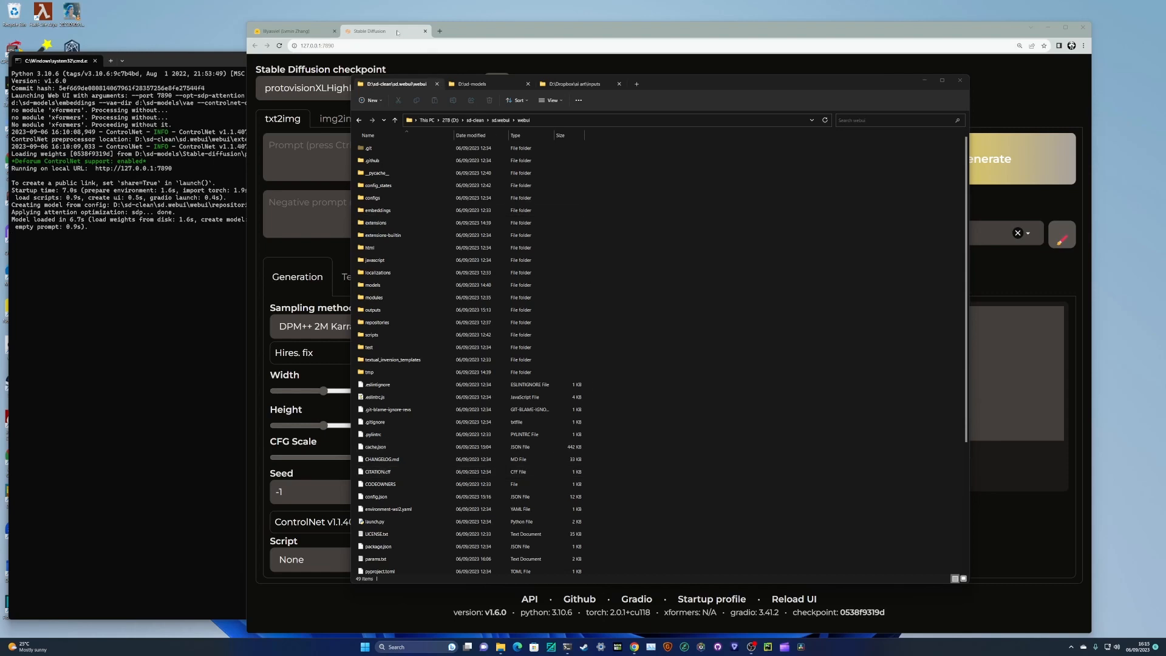
# Switch to the Stable Diffusion web UI, check the installed extensions for updates, and open the Deforum page.
pyautogui.click(398, 33)
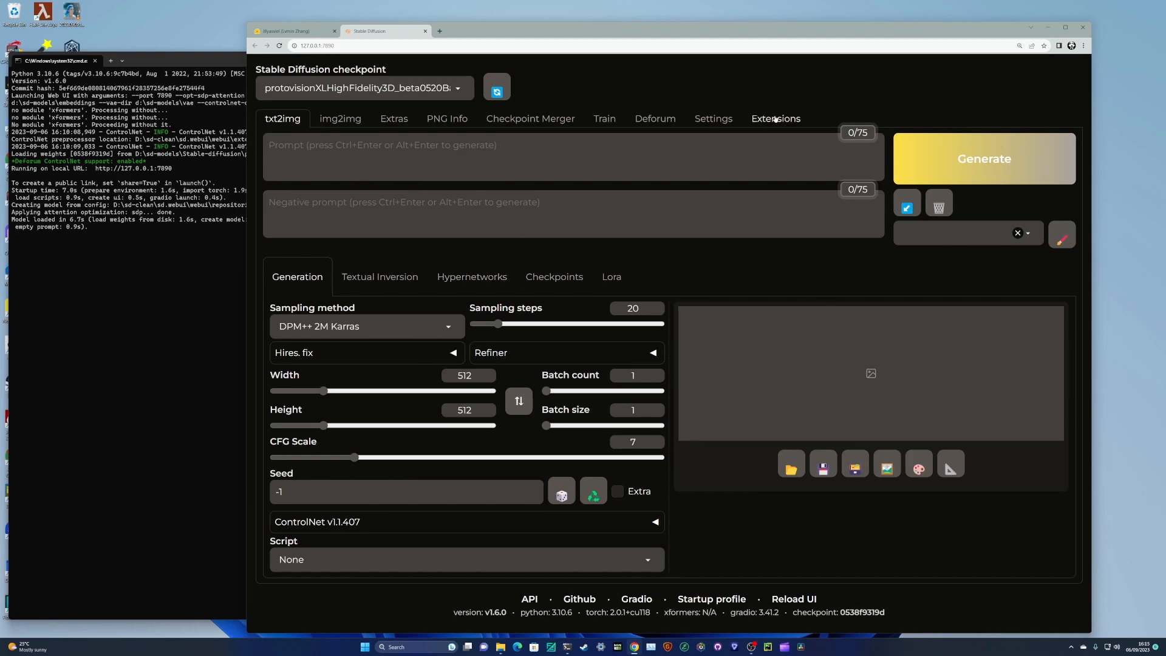
pyautogui.click(776, 120)
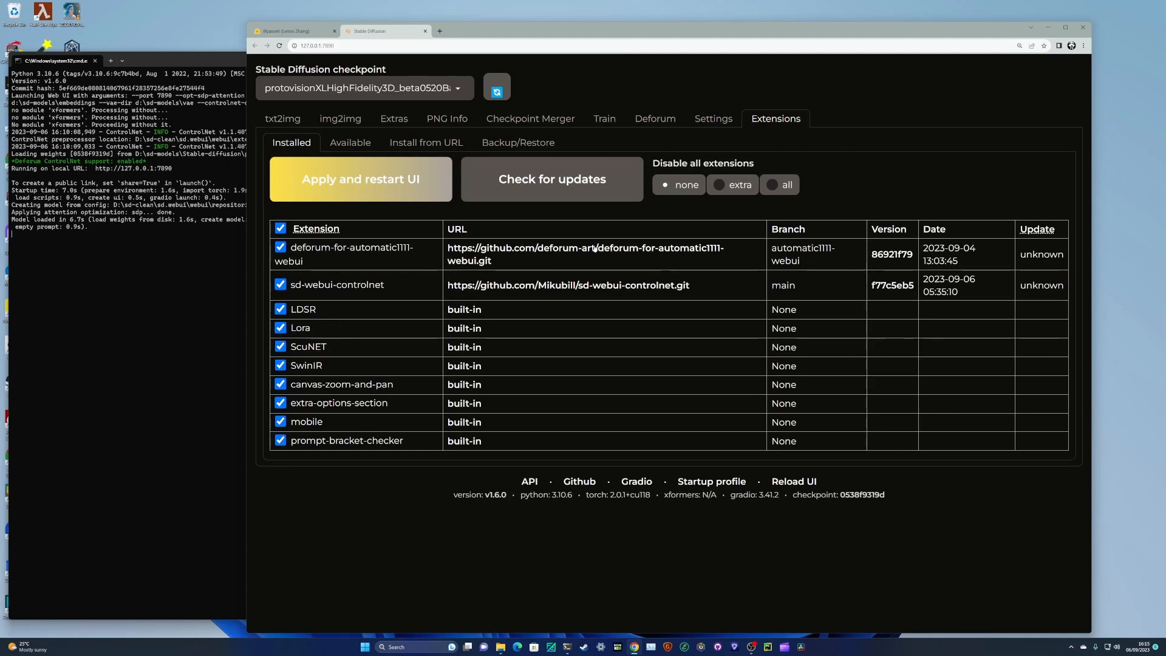
pyautogui.click(569, 194)
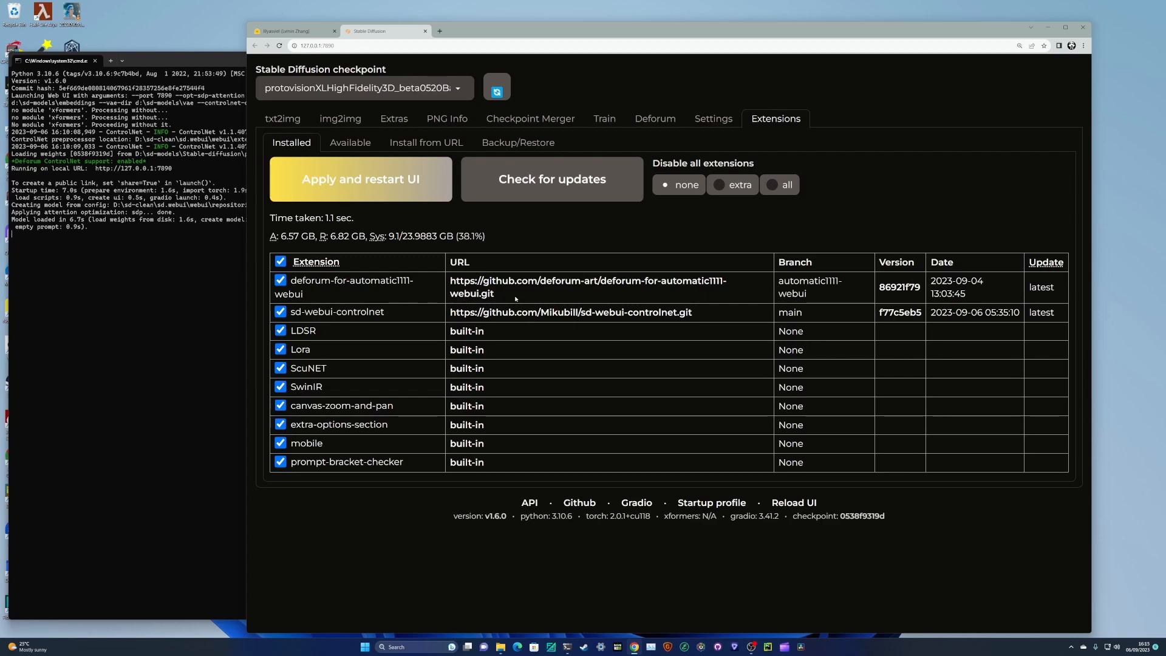
pyautogui.click(655, 119)
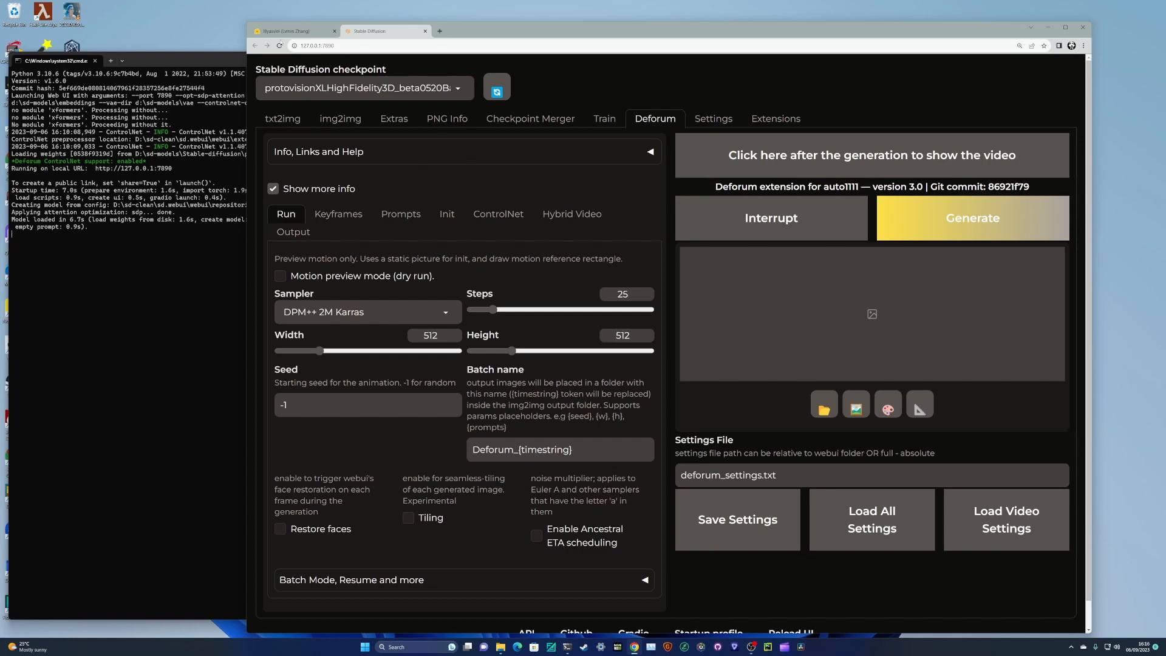
# Open the sd_control_collection repository on Hugging Face and examine its list of SDXL control model files.
pyautogui.click(279, 32)
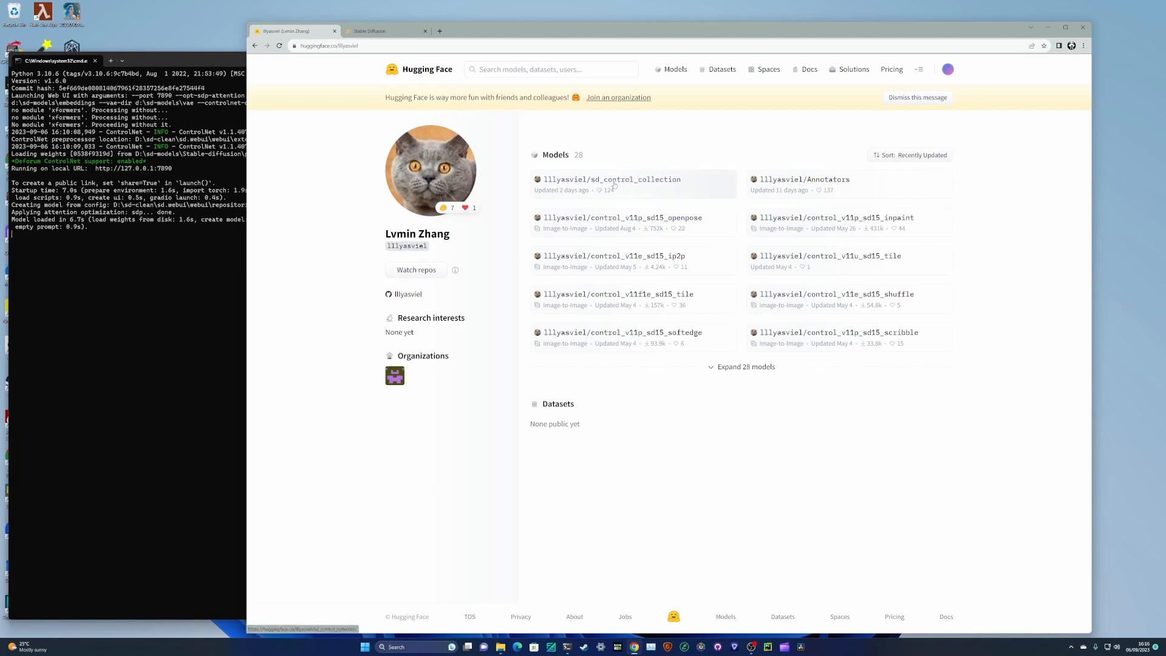
pyautogui.click(649, 186)
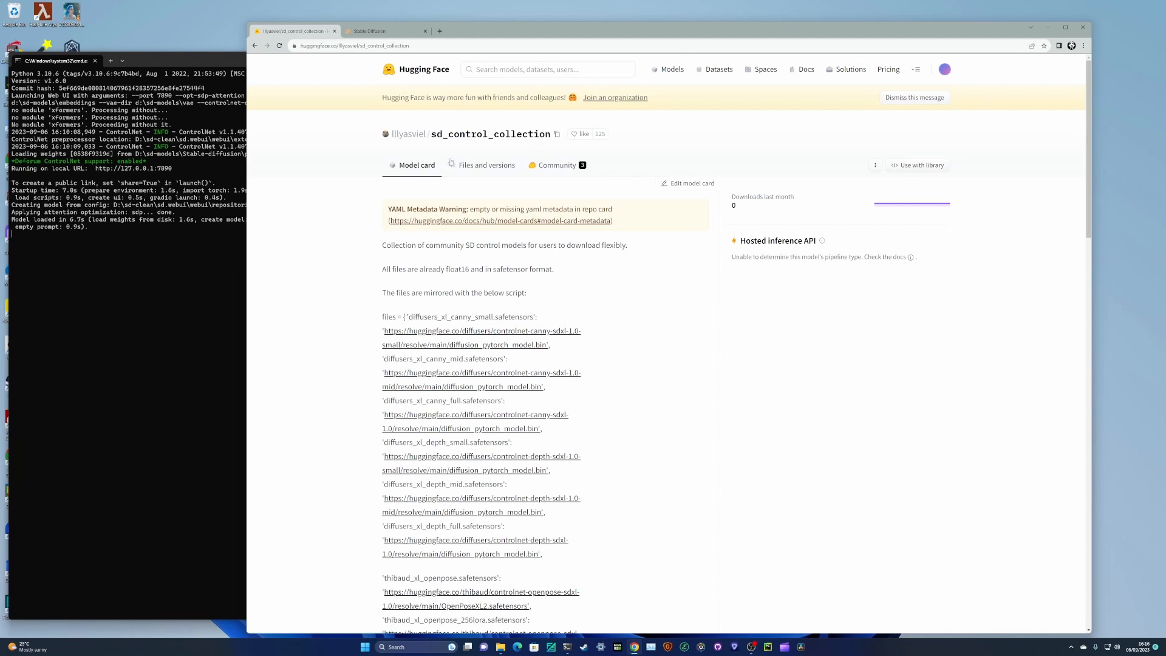
pyautogui.click(495, 166)
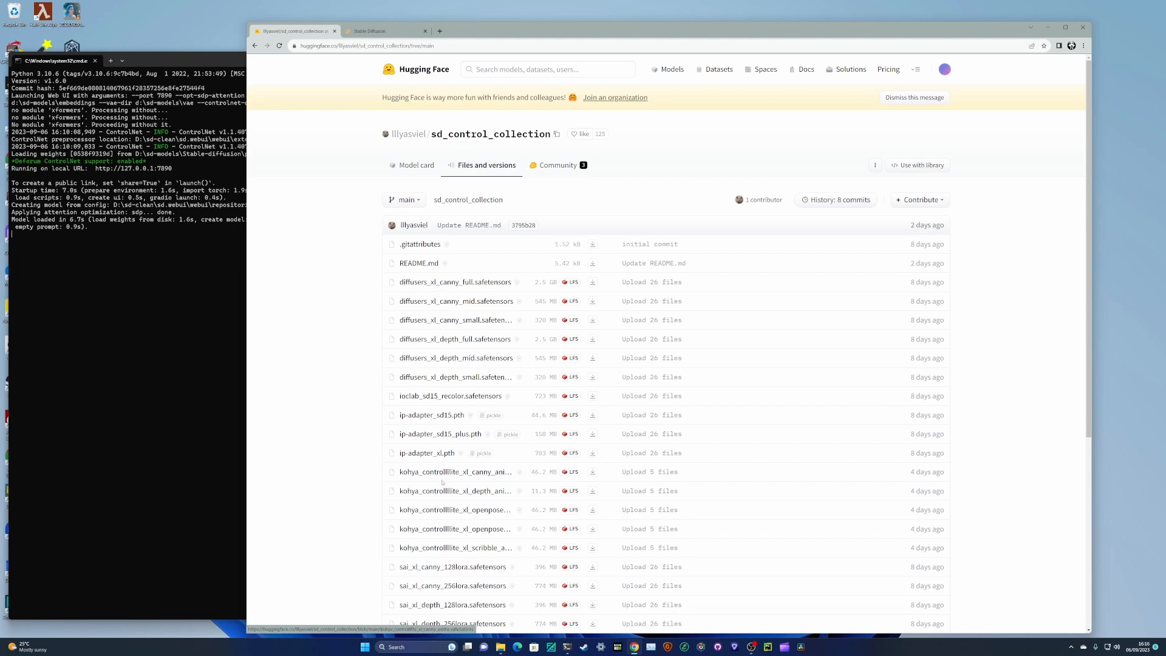
pyautogui.scroll(-2, 442, 481)
pyautogui.scroll(-2, 442, 482)
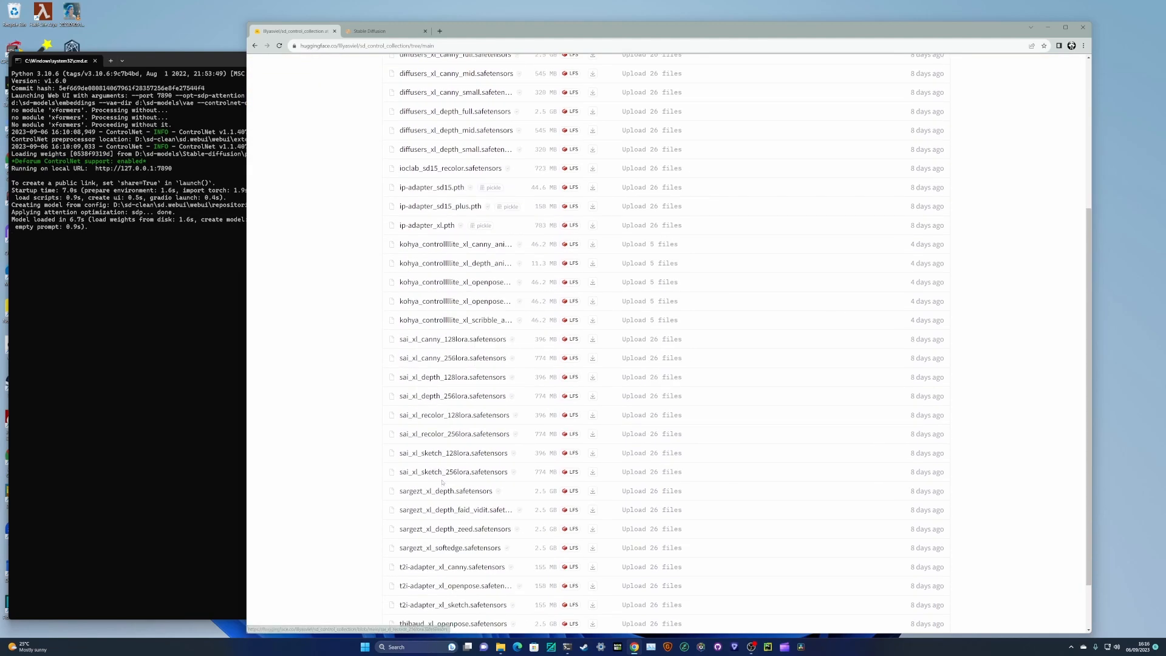
pyautogui.scroll(-2, 442, 482)
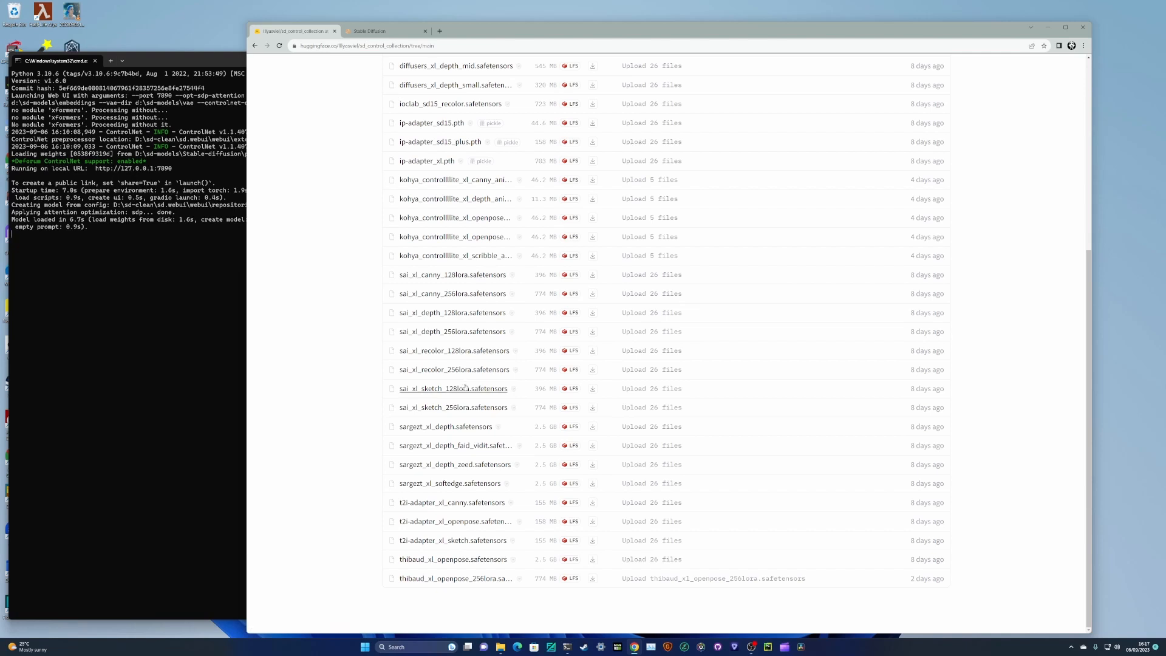
pyautogui.scroll(2, 461, 322)
pyautogui.scroll(2, 461, 321)
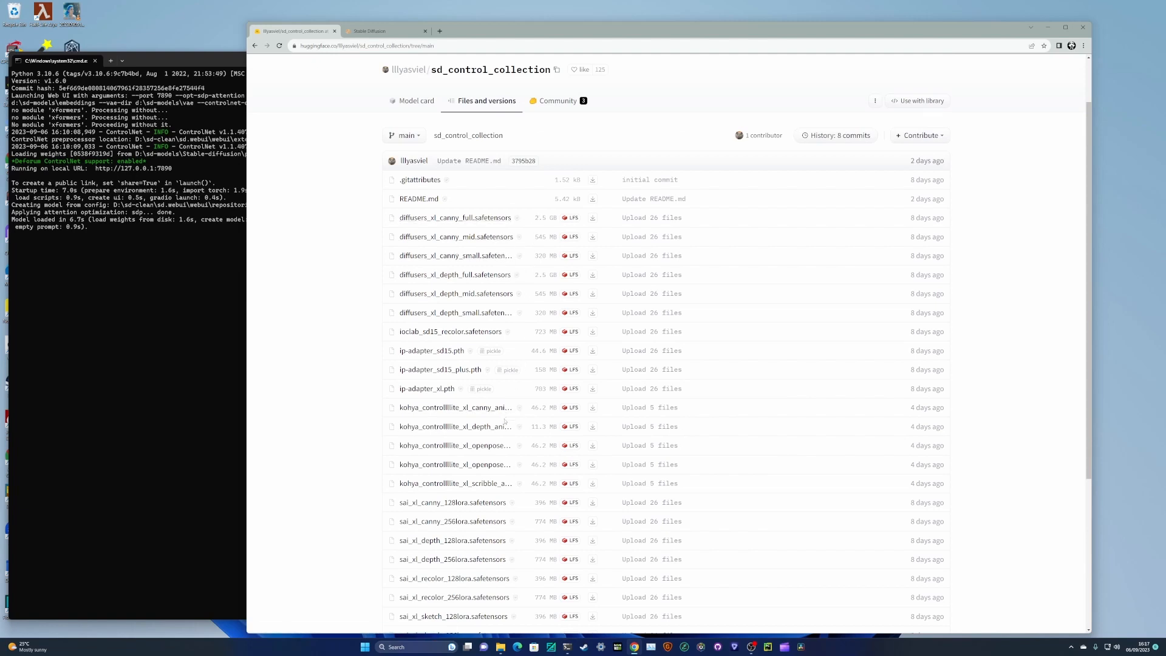
pyautogui.scroll(-4, 506, 424)
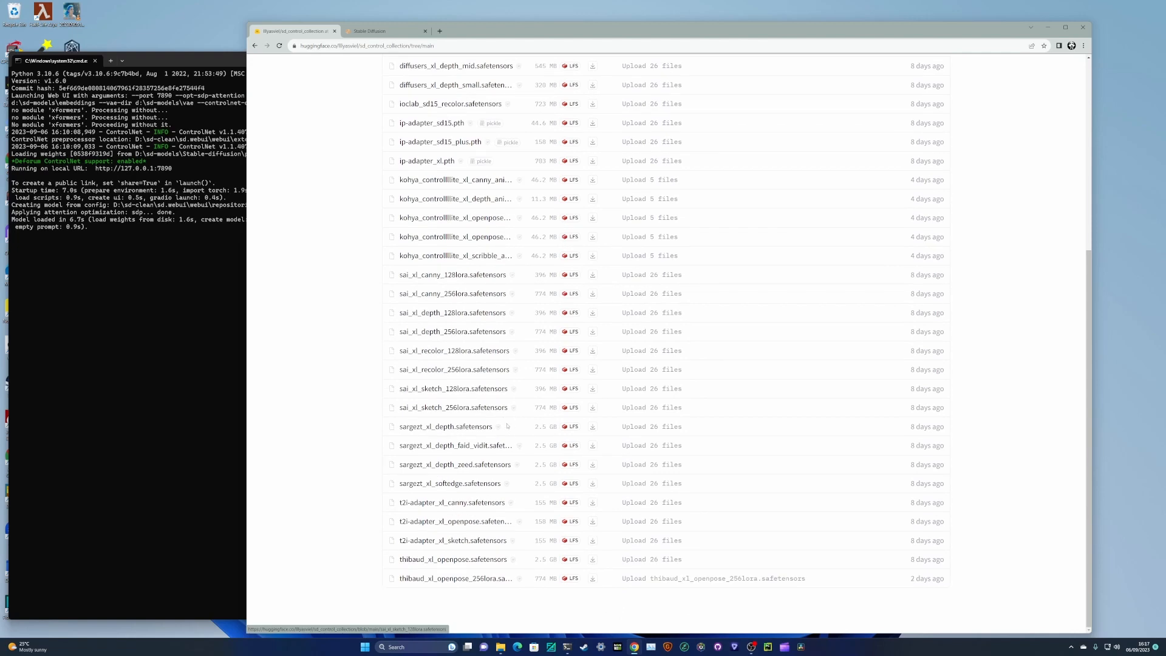
pyautogui.scroll(5, 508, 426)
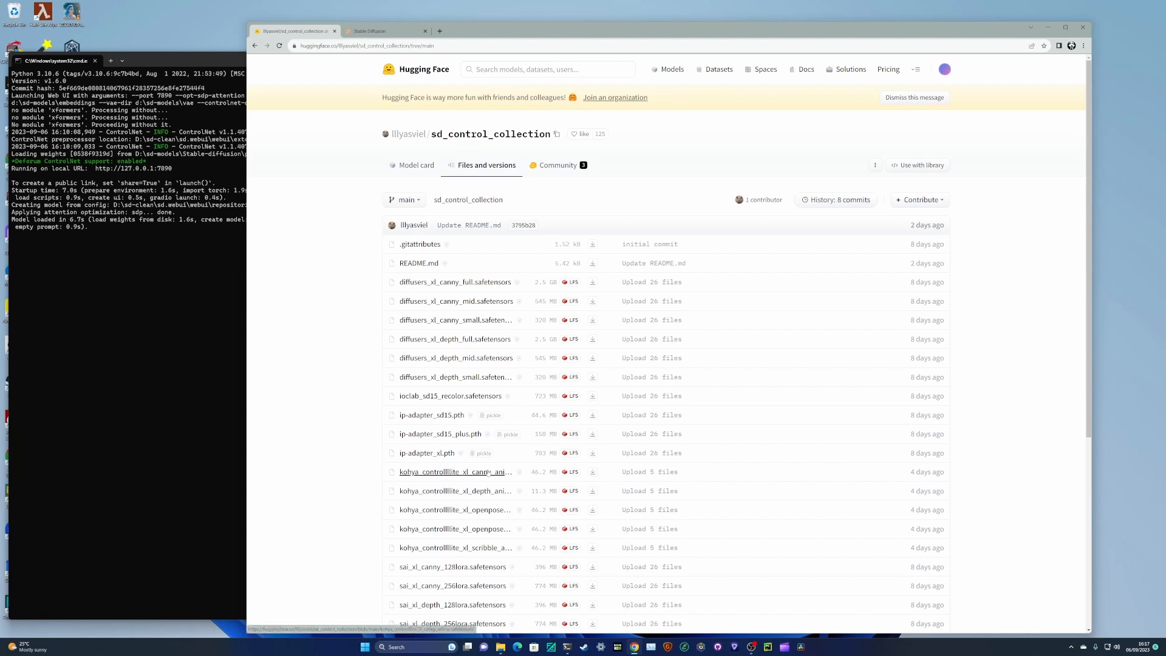
# Open the ControlNet-v1-1 repository from the same author's full model list and examine its model files.
pyautogui.click(406, 135)
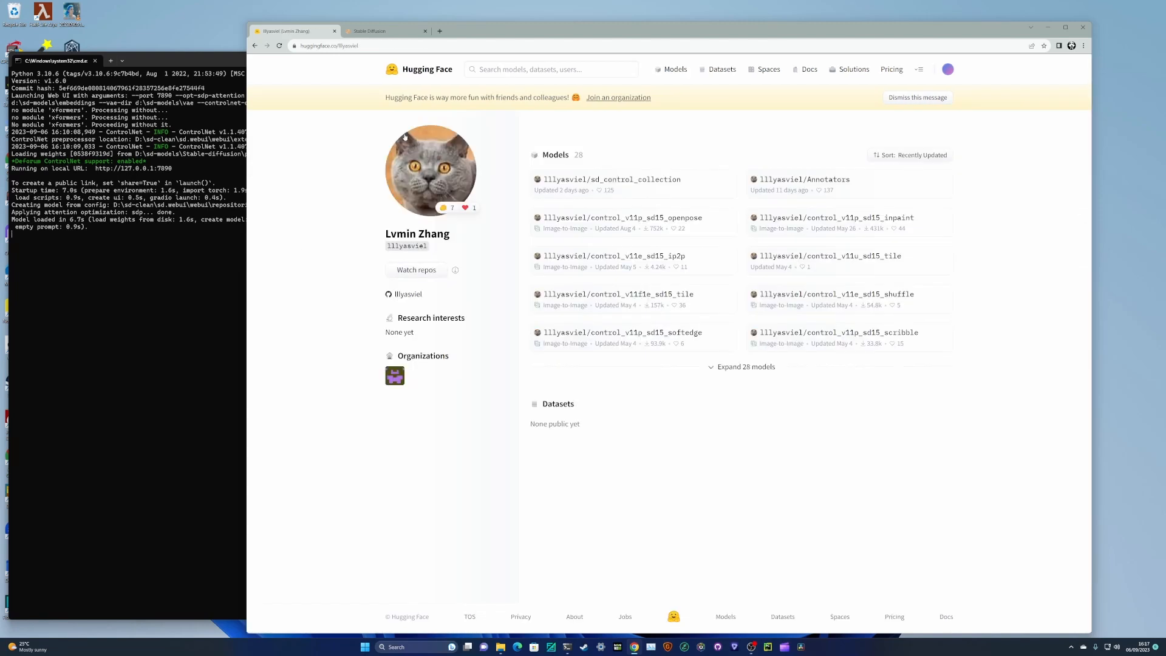
pyautogui.click(735, 367)
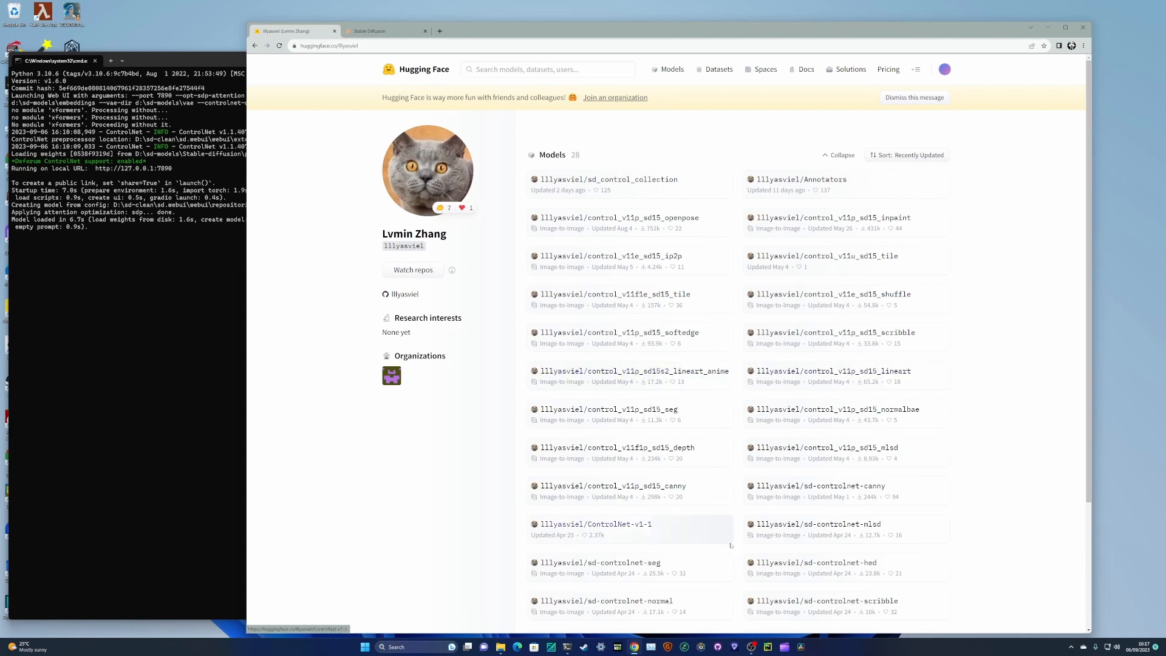
pyautogui.click(628, 527)
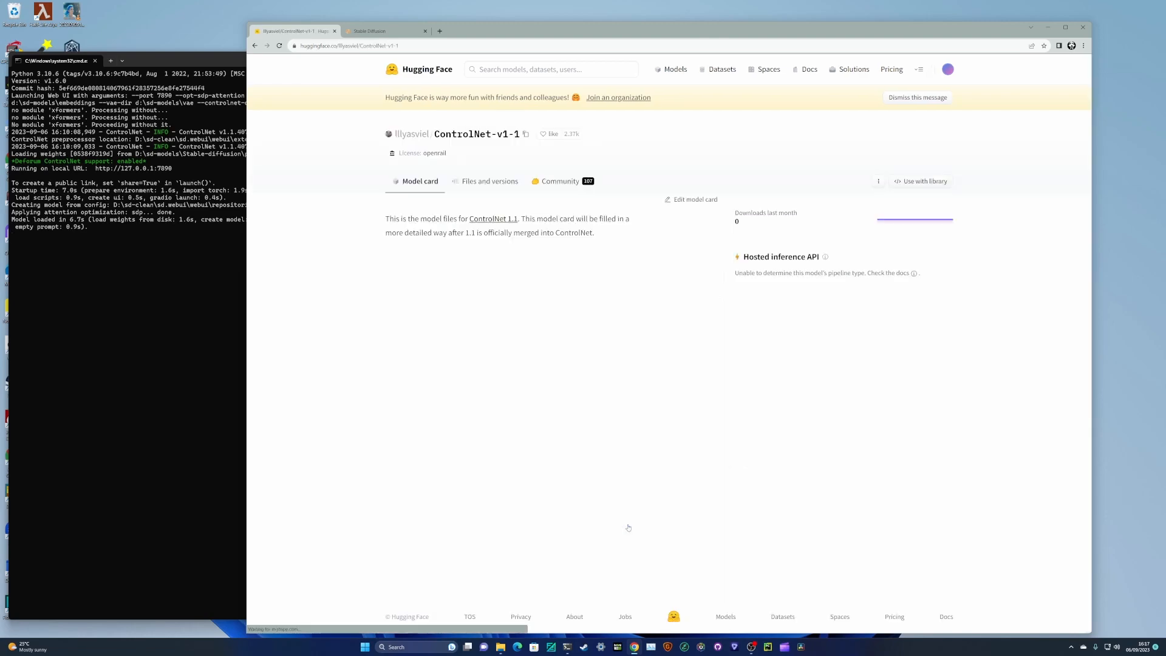
pyautogui.click(490, 181)
pyautogui.scroll(-5, 462, 501)
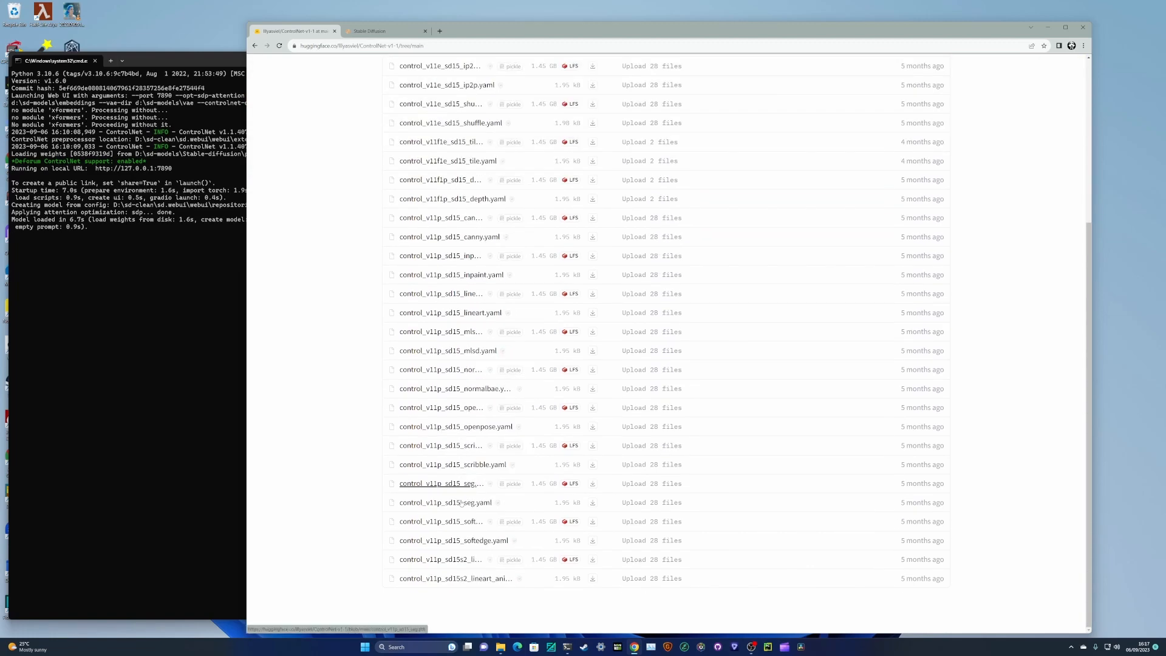
pyautogui.scroll(5, 477, 522)
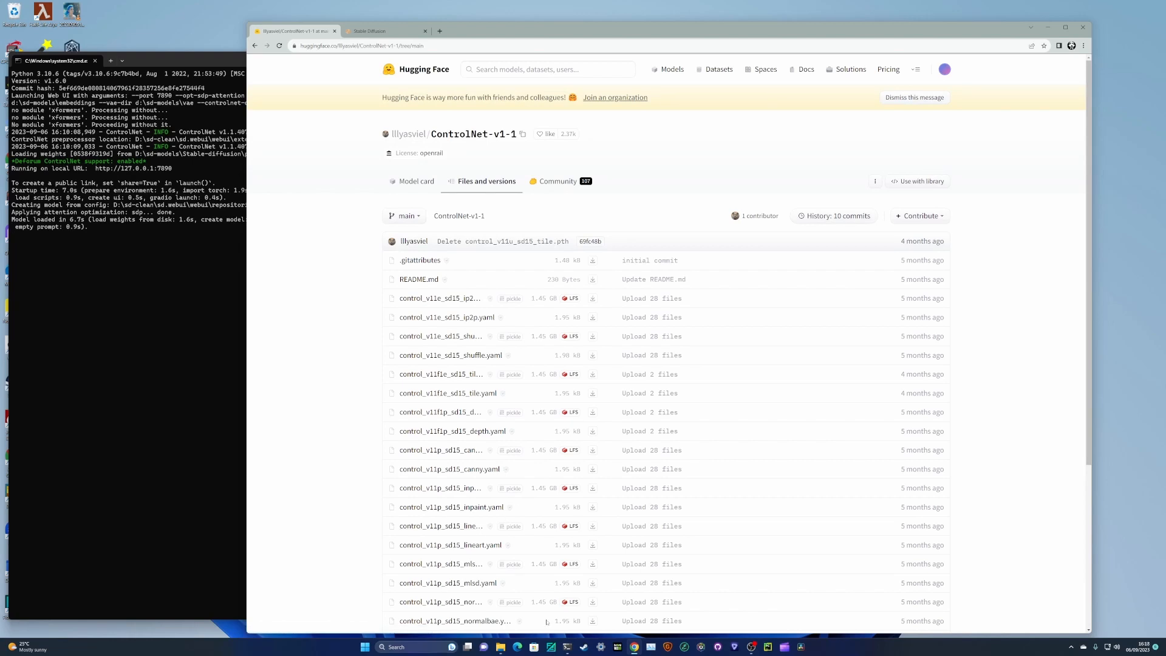
# Switch to File Explorer and examine the ControlNet model files in the controlnet subfolder of D:\sd-models.
pyautogui.click(501, 647)
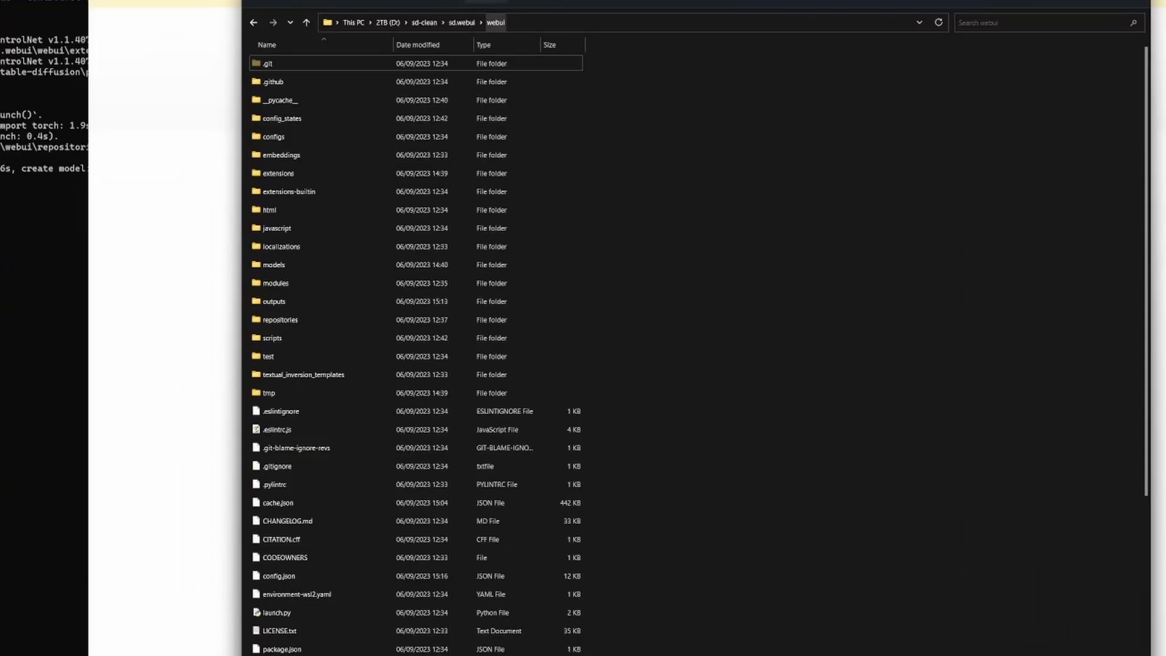
pyautogui.click(477, 83)
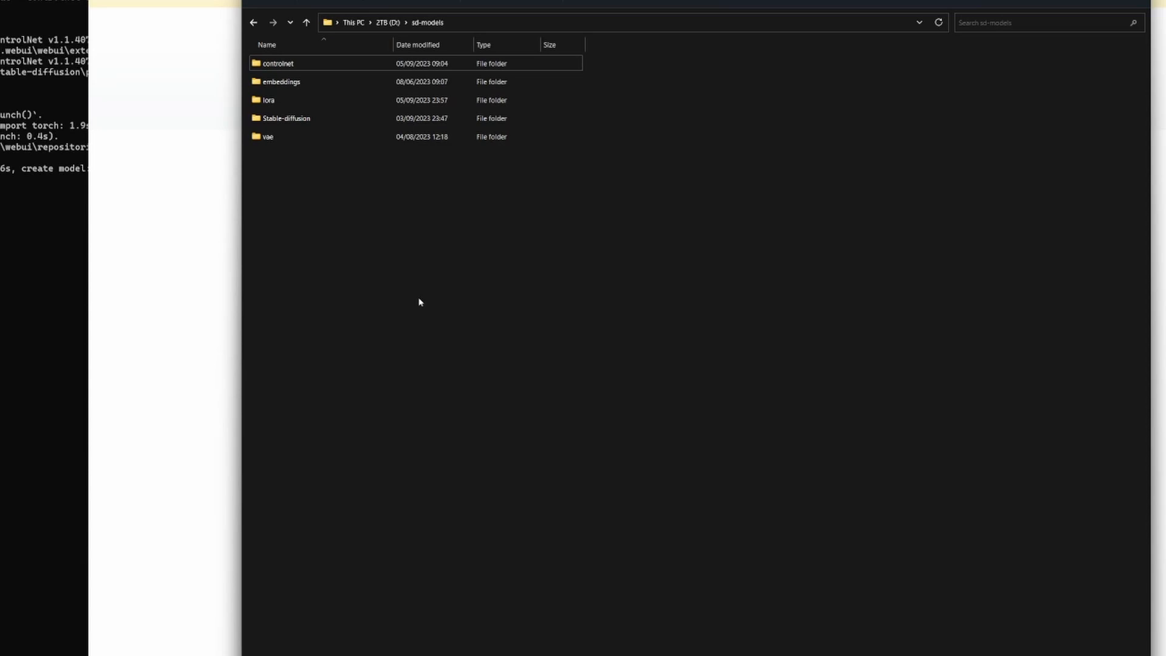
pyautogui.doubleClick(285, 64)
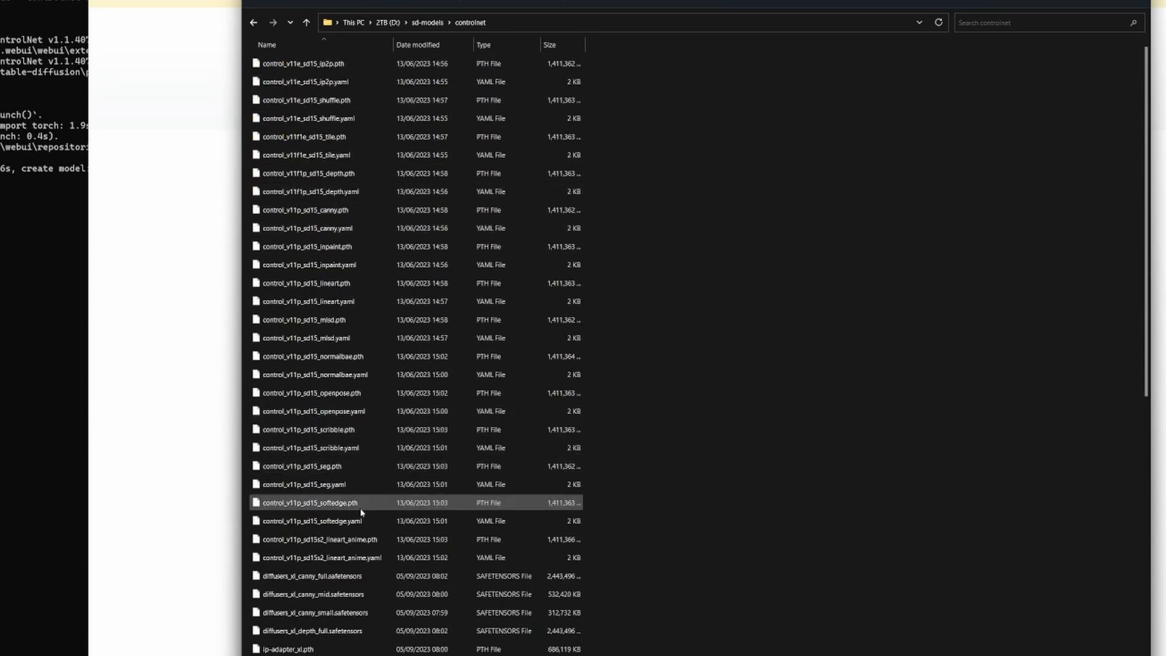
pyautogui.scroll(-9, 361, 512)
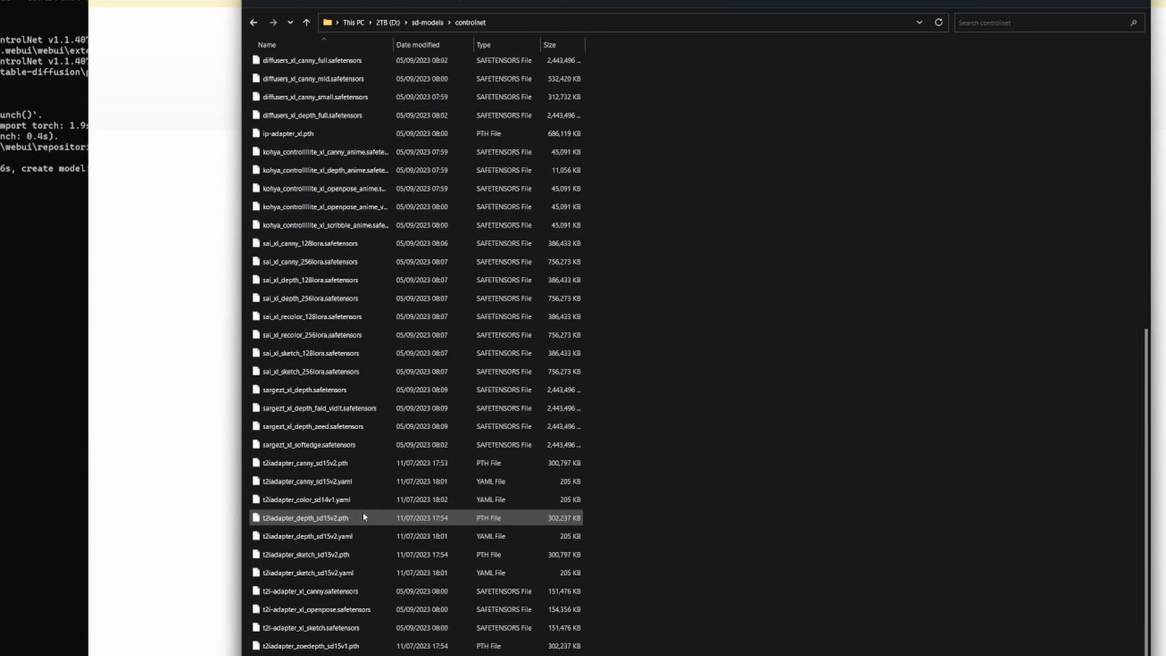
pyautogui.scroll(9, 363, 515)
pyautogui.hotkey('alt', 'Left')
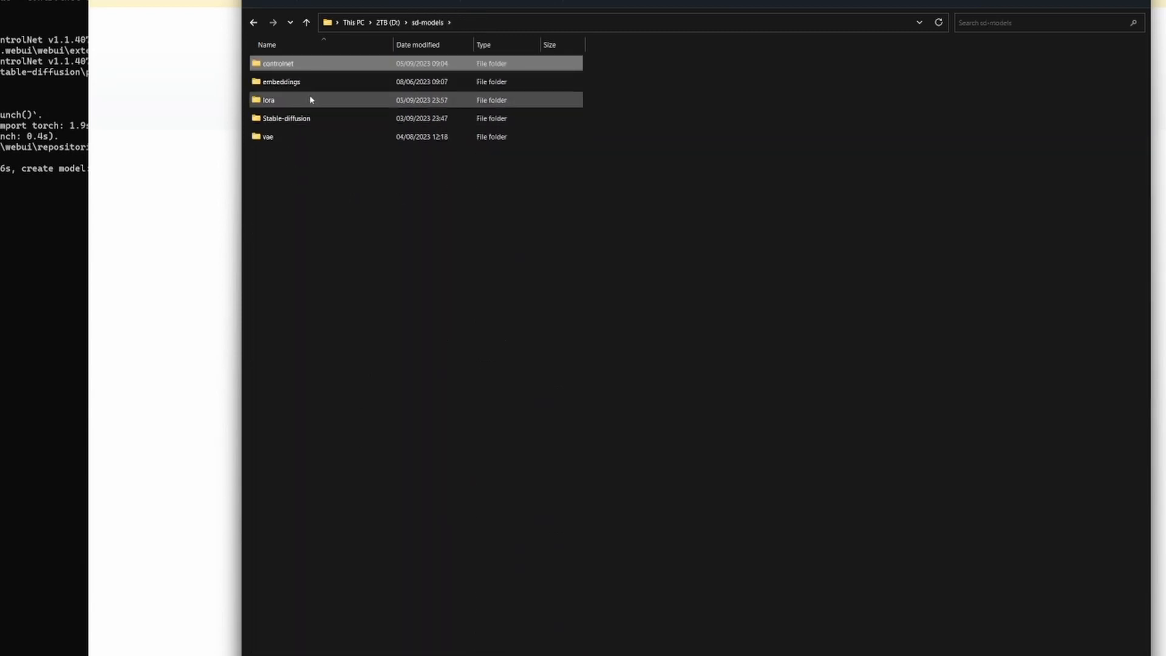
# Examine the contents of the embeddings and lora subfolders of sd-models.
pyautogui.doubleClick(300, 82)
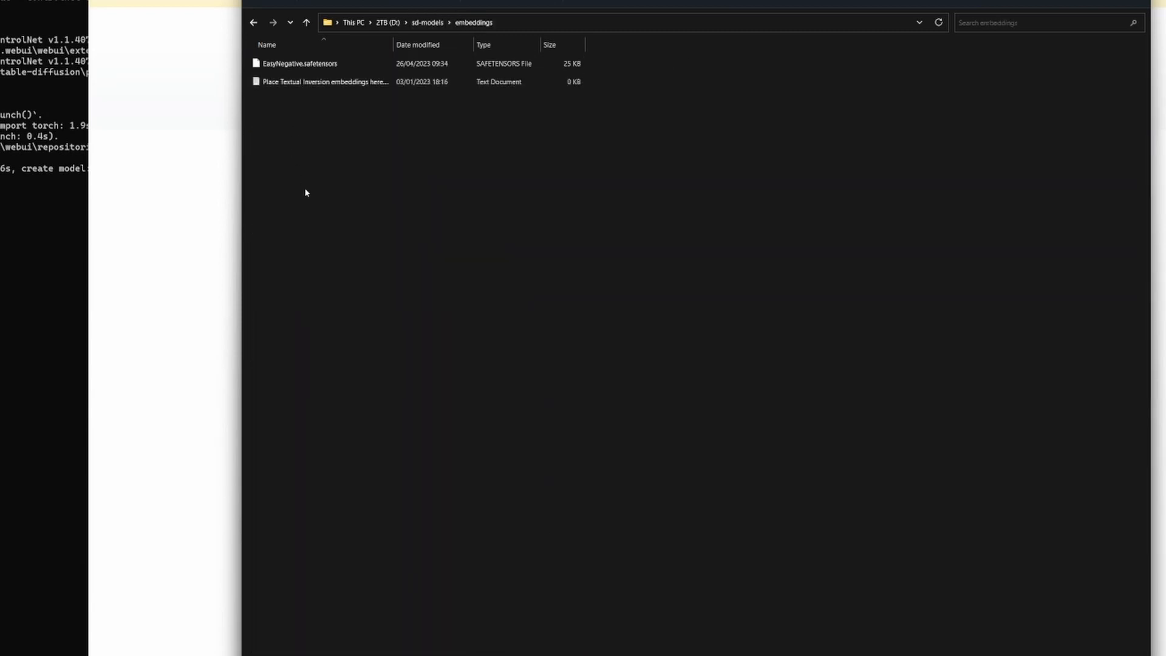
pyautogui.click(427, 22)
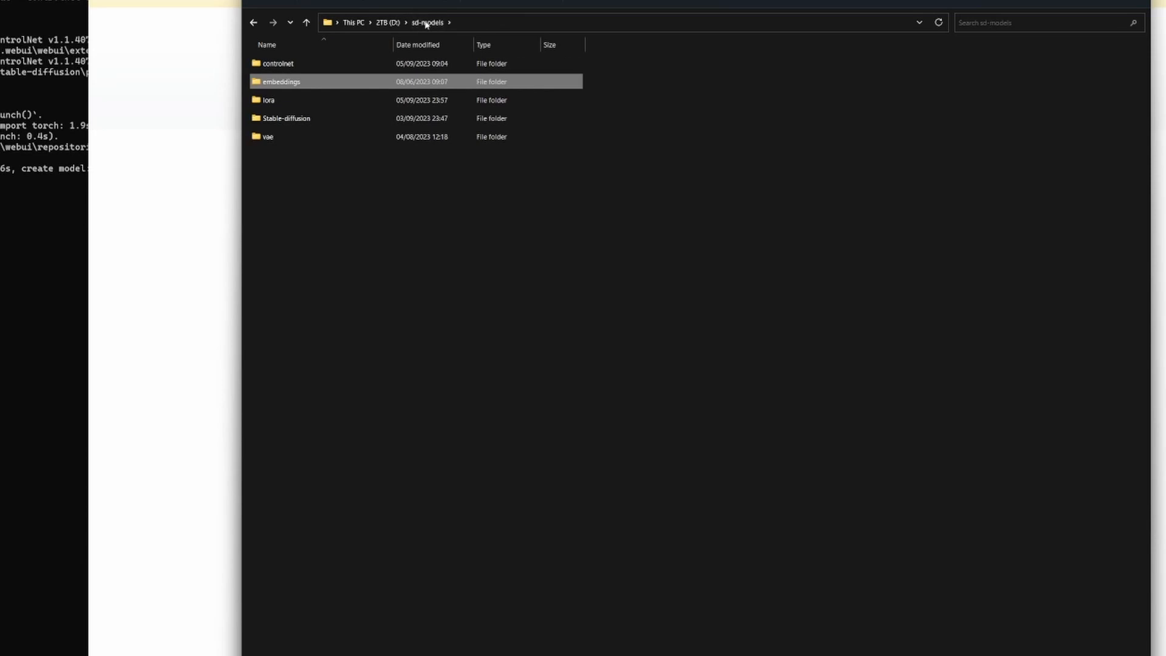
pyautogui.doubleClick(342, 100)
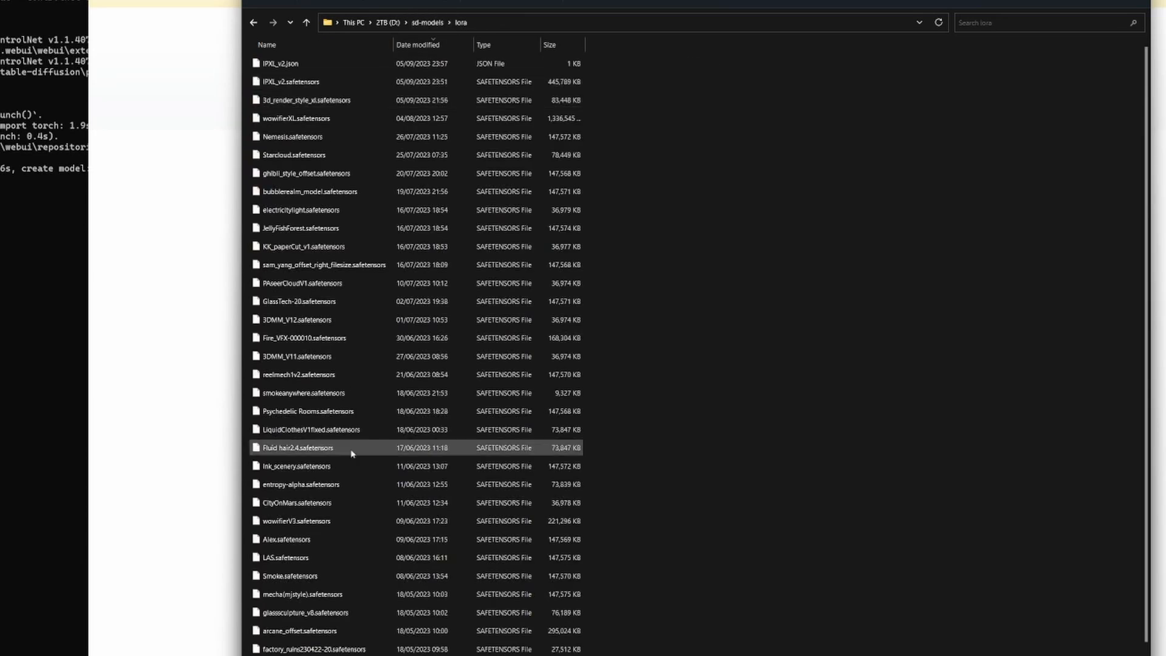
pyautogui.scroll(-1, 352, 450)
pyautogui.scroll(1, 352, 450)
pyautogui.click(427, 23)
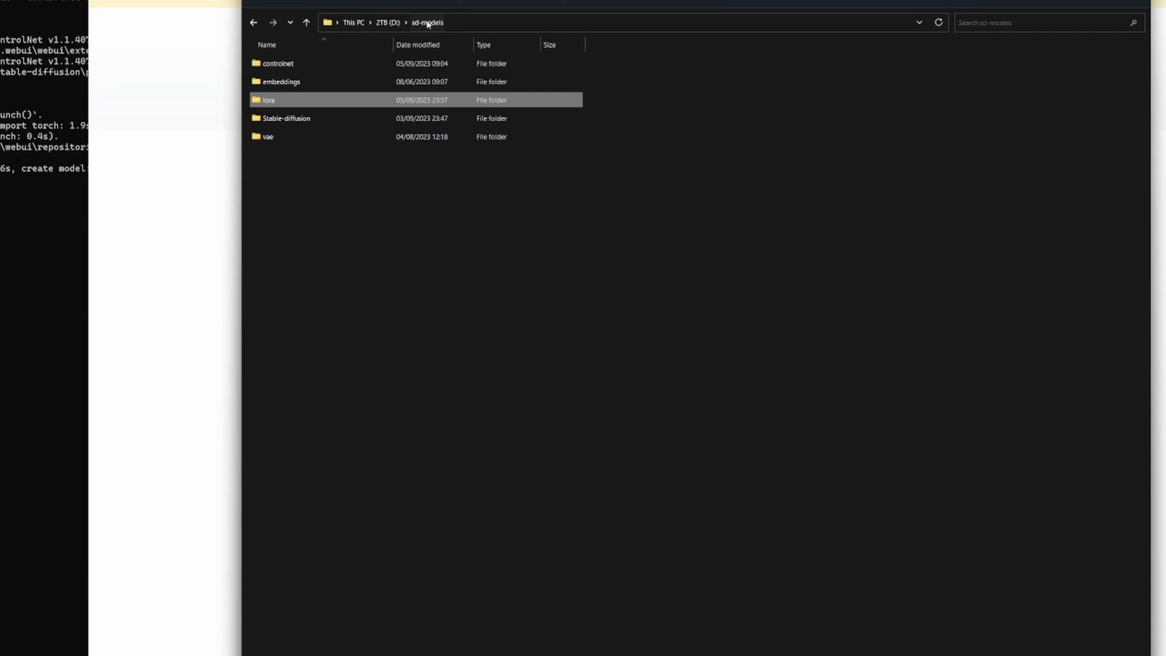
# Examine the checkpoints in the Stable-diffusion subfolder and the file in the vae subfolder of sd-models.
pyautogui.doubleClick(303, 119)
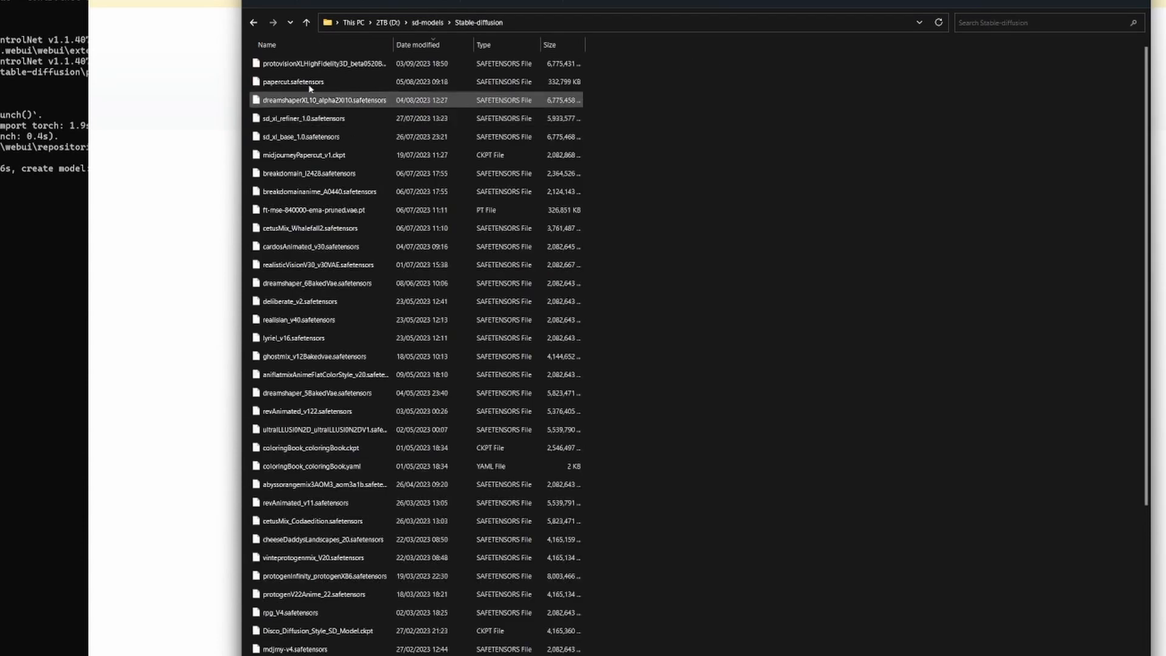
pyautogui.scroll(-4, 328, 478)
pyautogui.scroll(4, 329, 478)
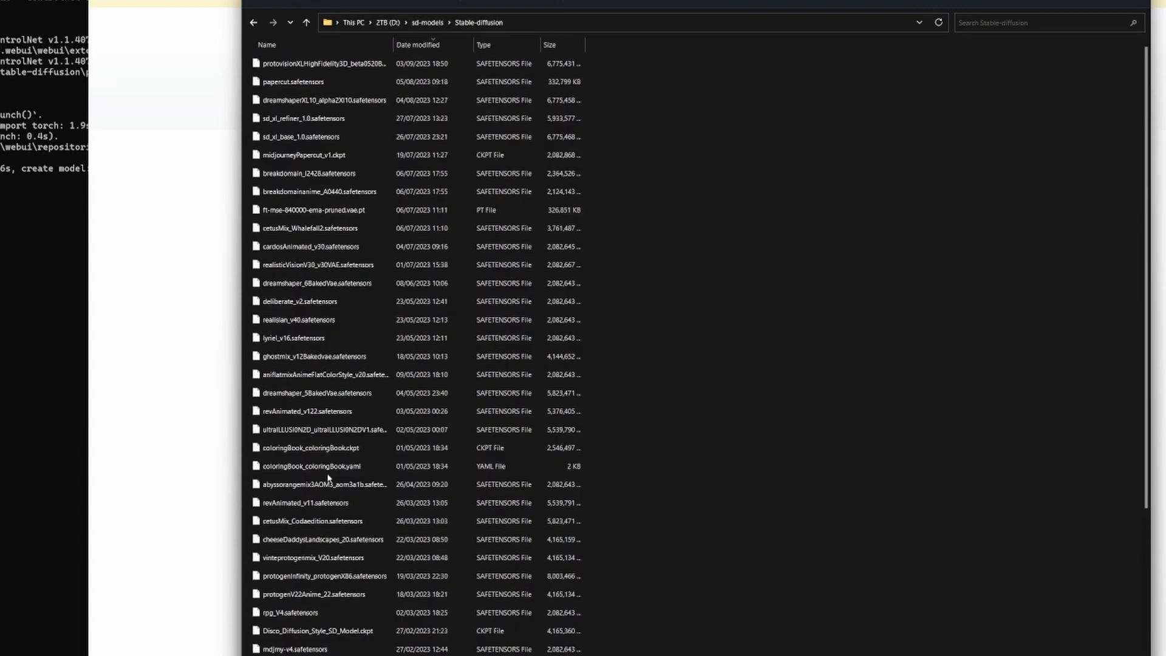
pyautogui.scroll(-4, 328, 478)
pyautogui.scroll(4, 328, 478)
pyautogui.click(424, 23)
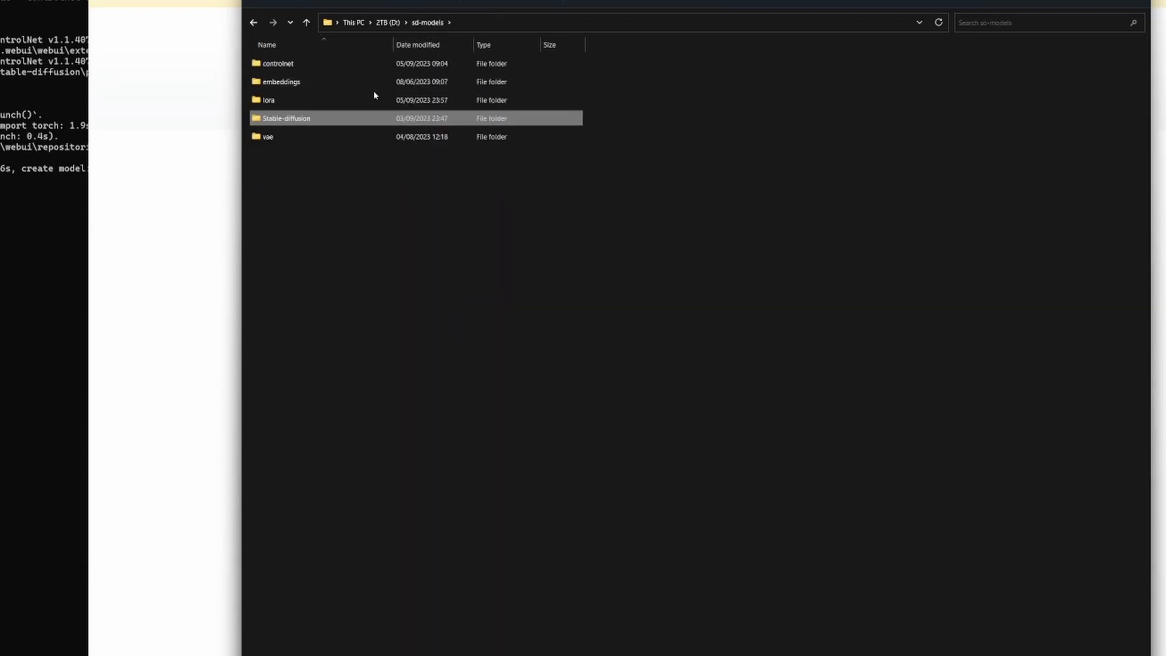
pyautogui.doubleClick(270, 137)
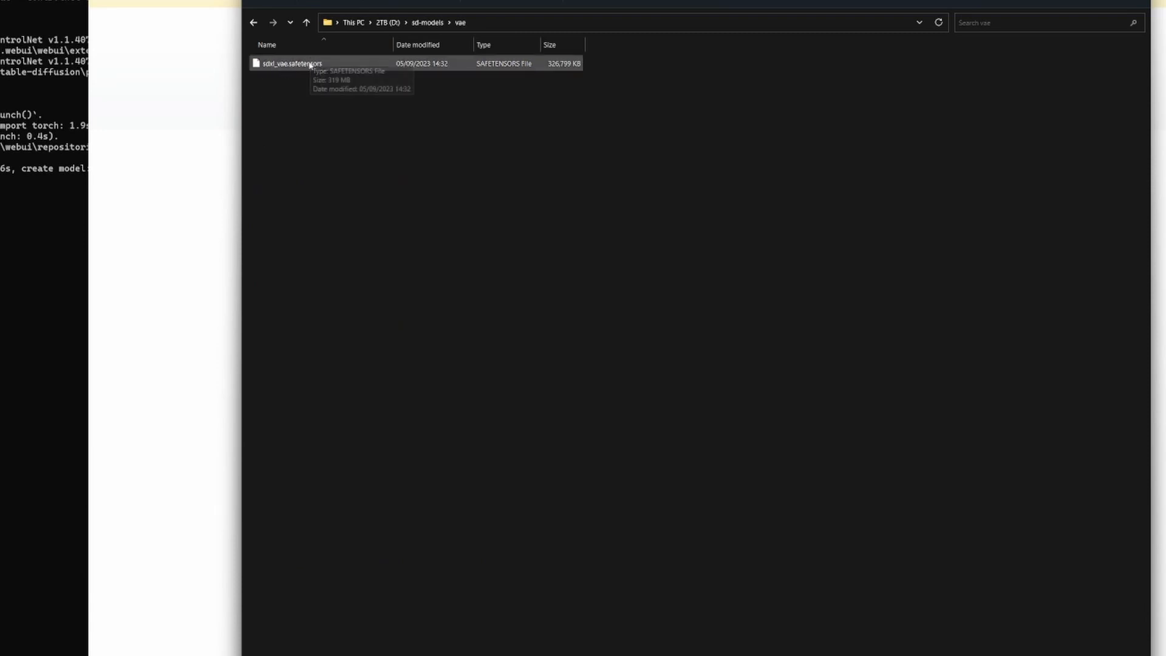
pyautogui.click(419, 25)
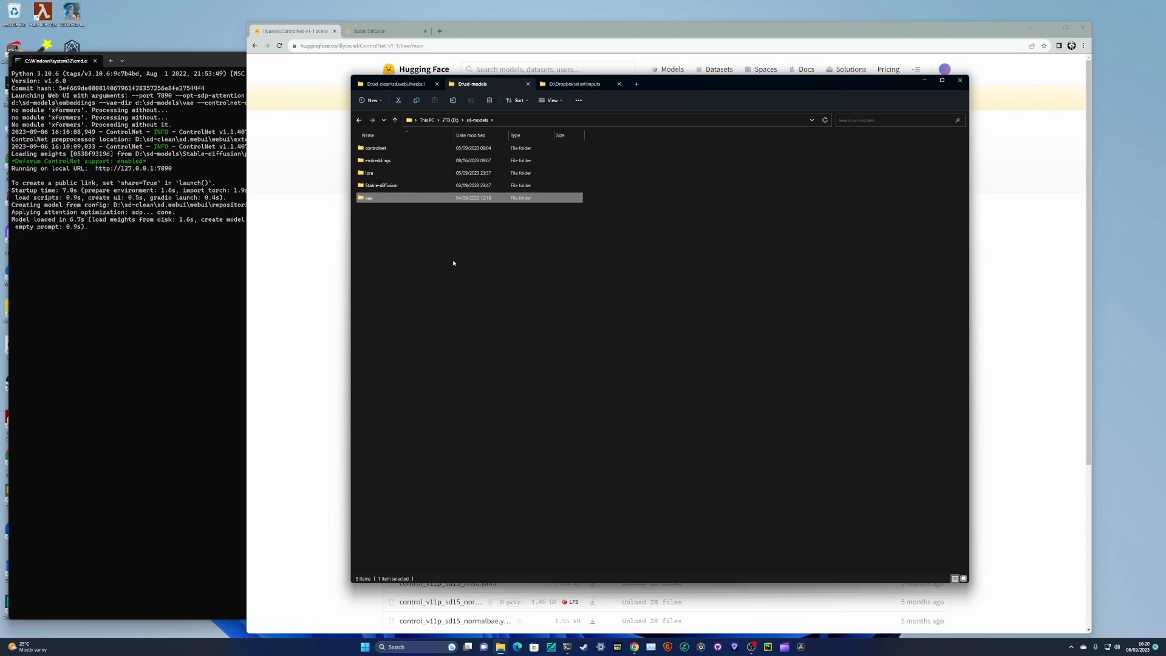
# Open webui-user.bat from the D:\sd-clean\sd.webui\webui folder for editing.
pyautogui.click(396, 85)
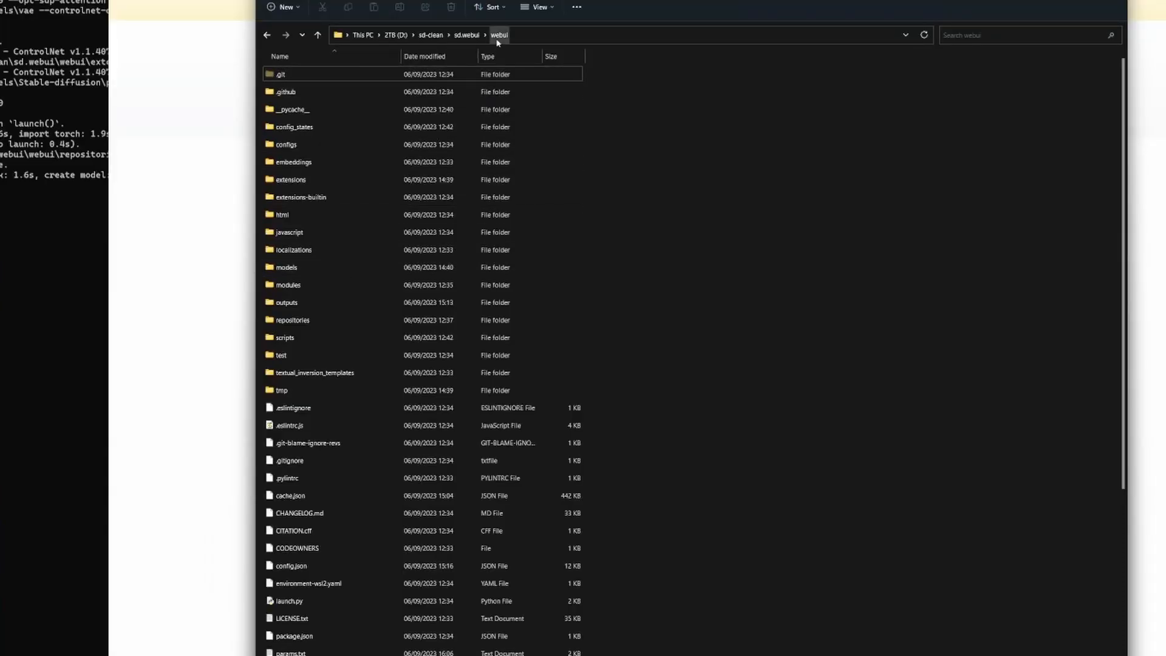
pyautogui.scroll(-5, 350, 385)
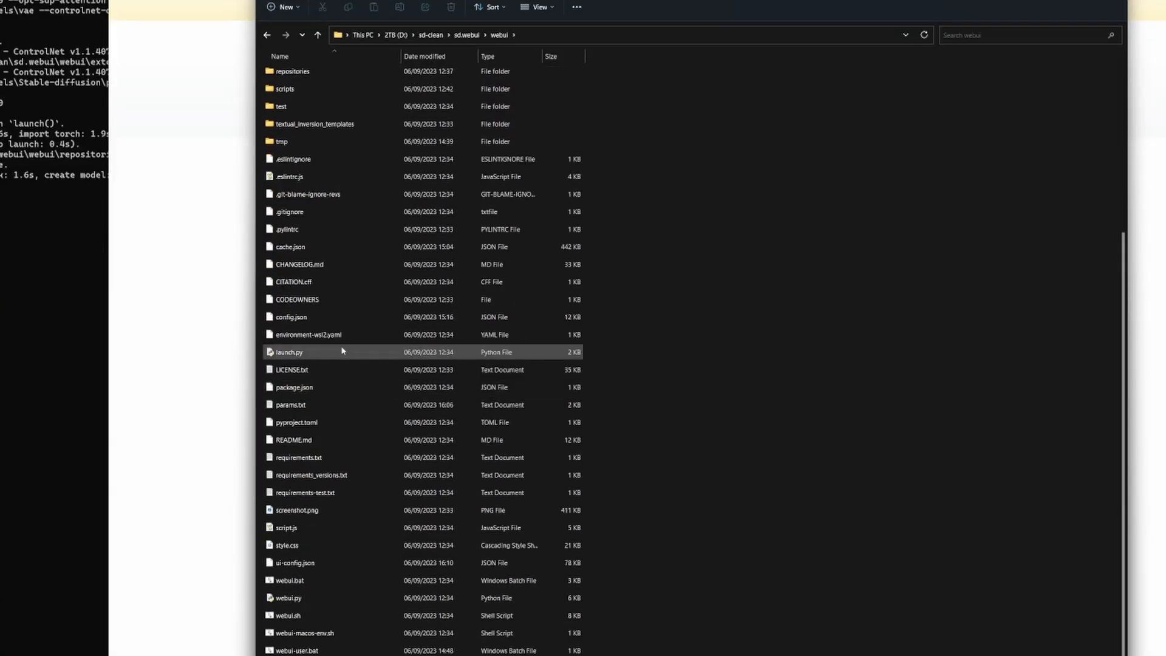
pyautogui.click(297, 651)
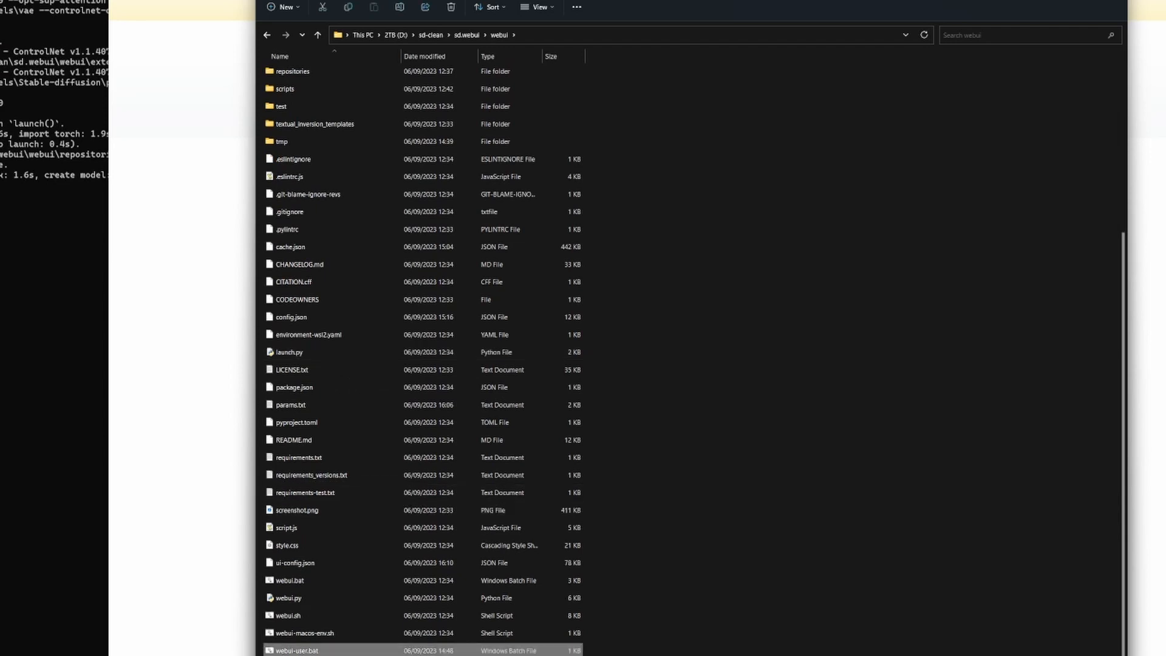
pyautogui.rightClick(309, 654)
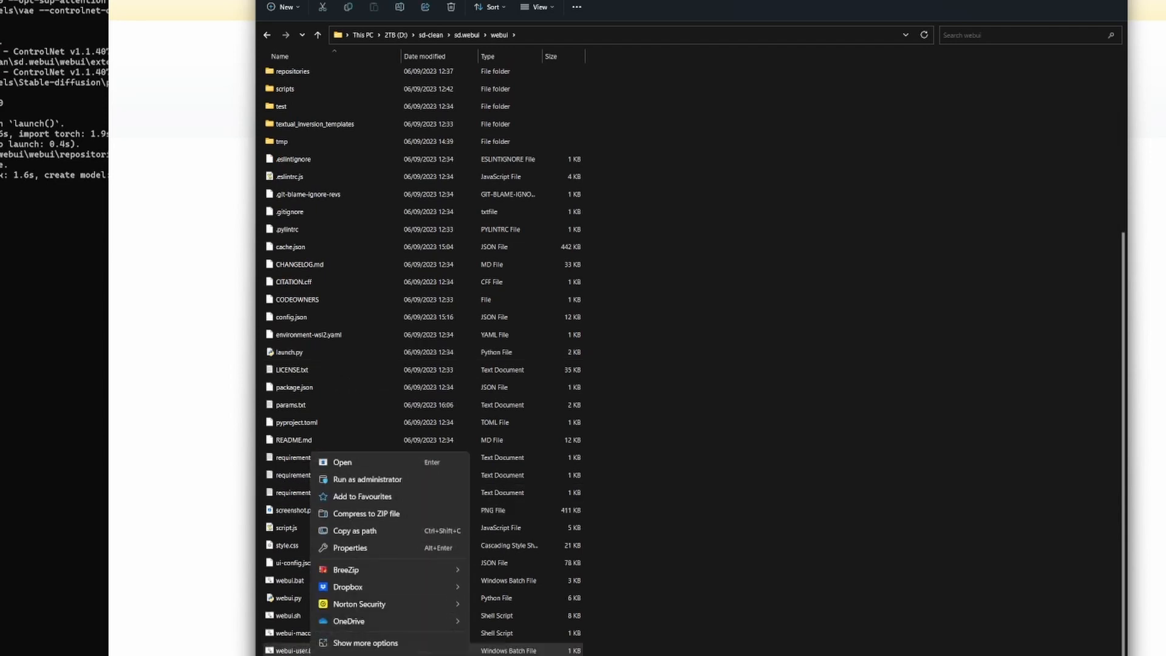
pyautogui.click(353, 641)
pyautogui.click(463, 346)
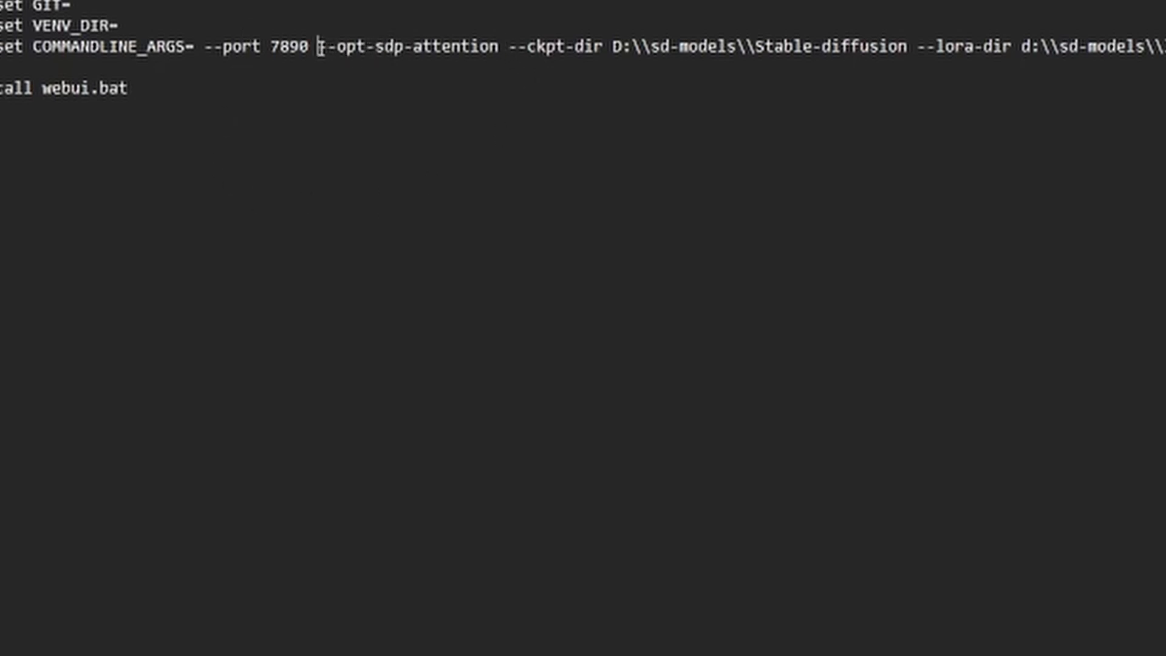
# Examine the COMMANDLINE_ARGS options in webui-user.bat, from --opt-sdp-attention and --ckpt-dir through --lora-dir, --embeddings-dir, --vae-dir and --controlnet-dir.
pyautogui.moveTo(318, 51); pyautogui.dragTo(498, 55)
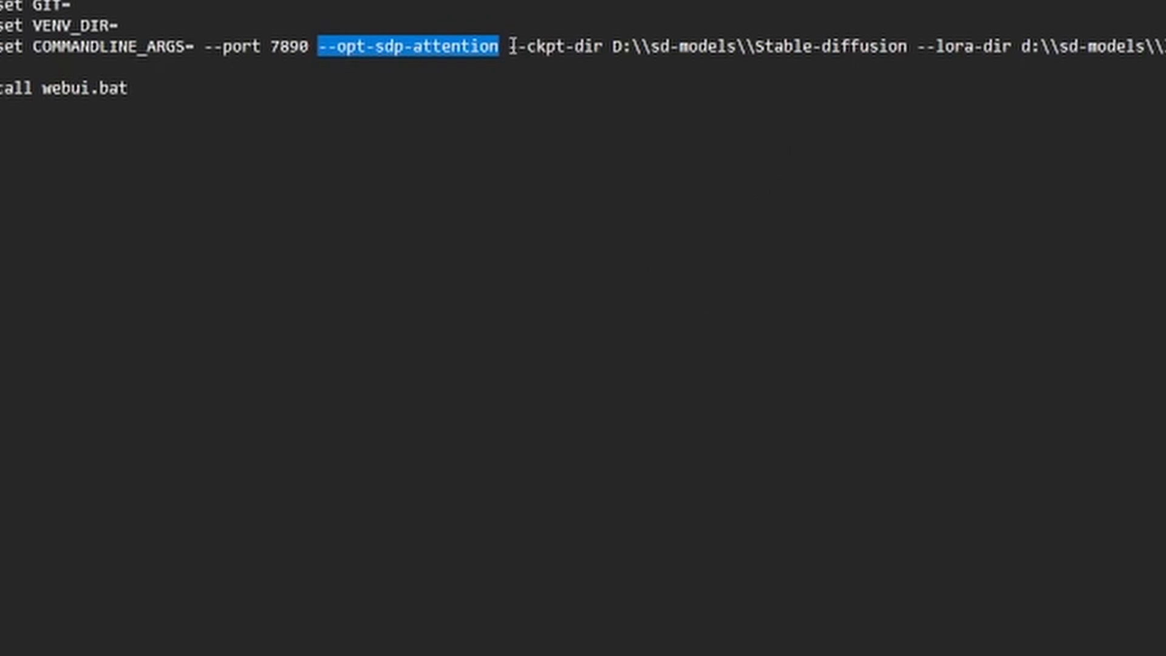
pyautogui.moveTo(510, 46); pyautogui.dragTo(607, 47)
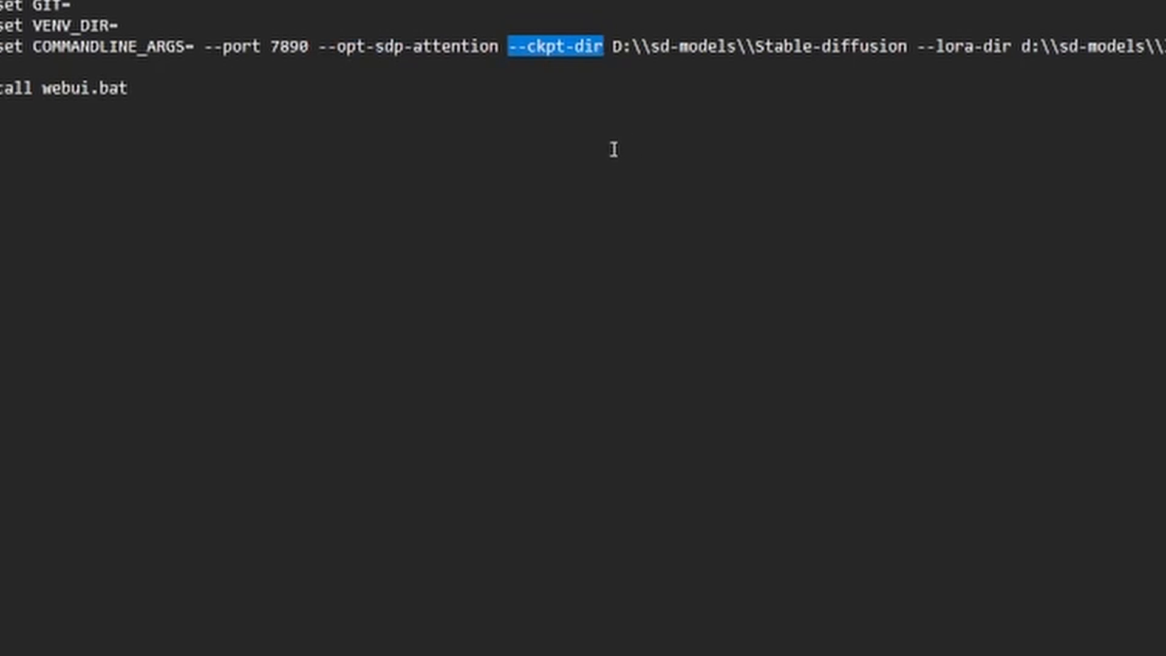
pyautogui.click(919, 47)
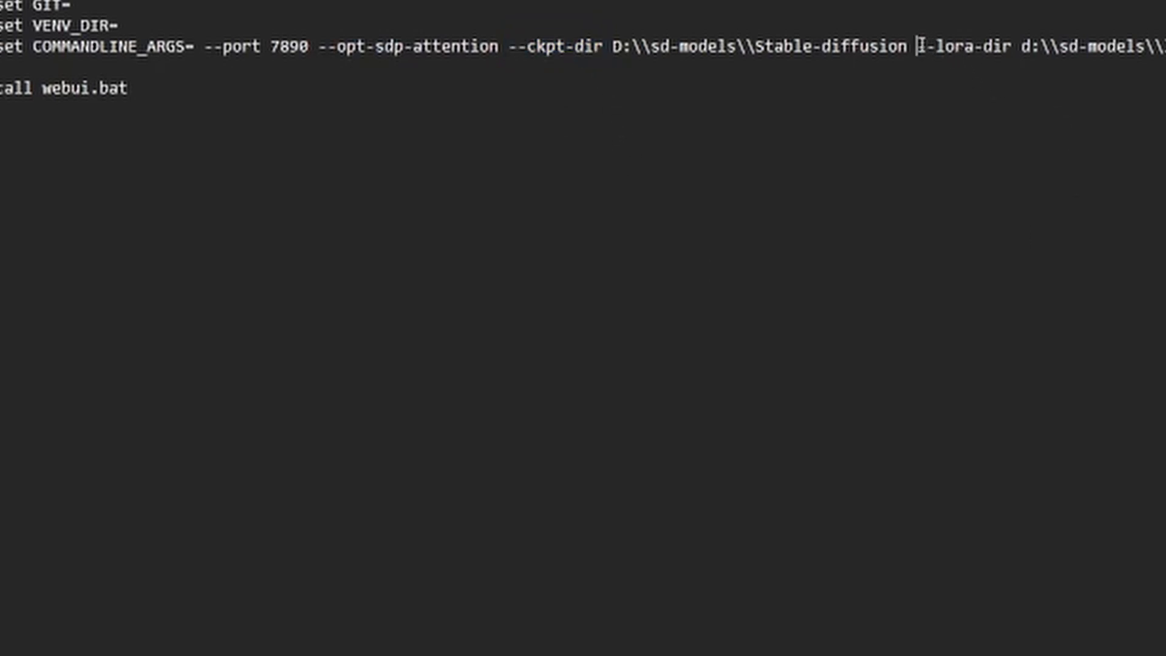
pyautogui.moveTo(919, 46); pyautogui.dragTo(1013, 47)
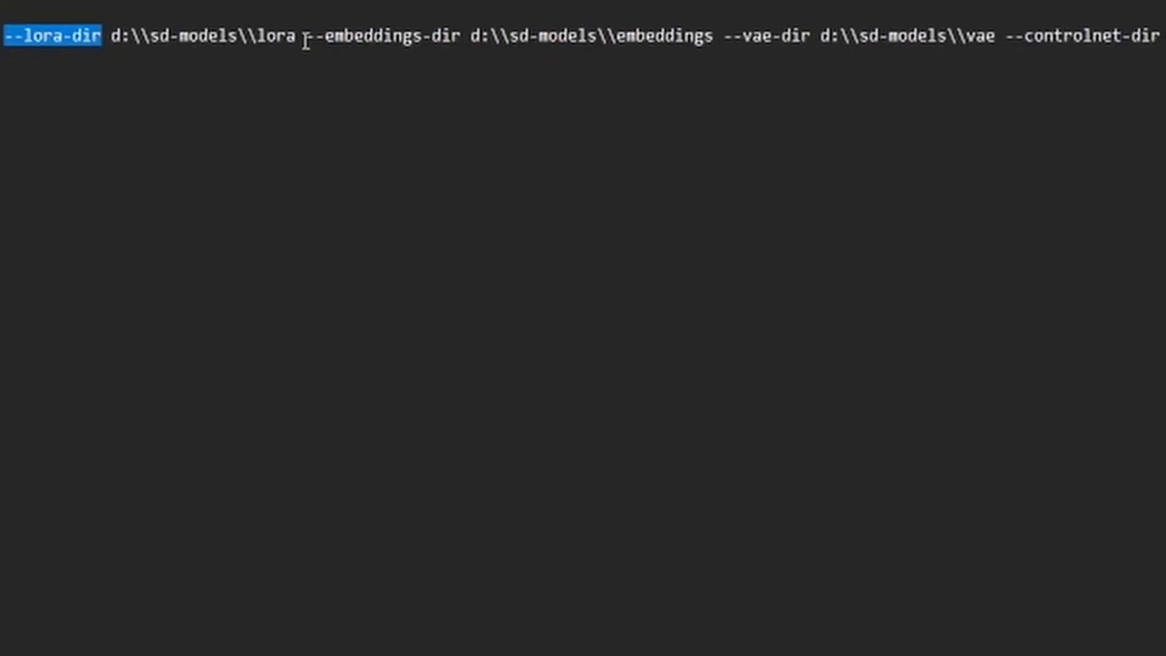
pyautogui.moveTo(305, 41); pyautogui.dragTo(464, 42)
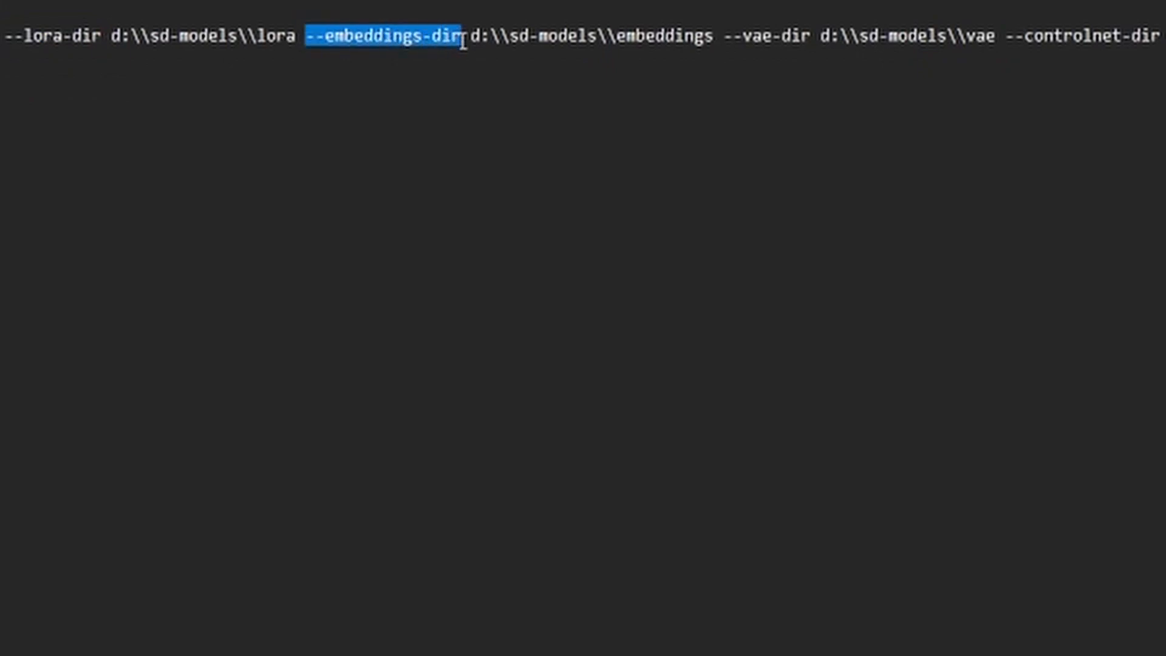
pyautogui.moveTo(722, 42); pyautogui.dragTo(811, 43)
pyautogui.moveTo(1008, 45); pyautogui.dragTo(1036, 43)
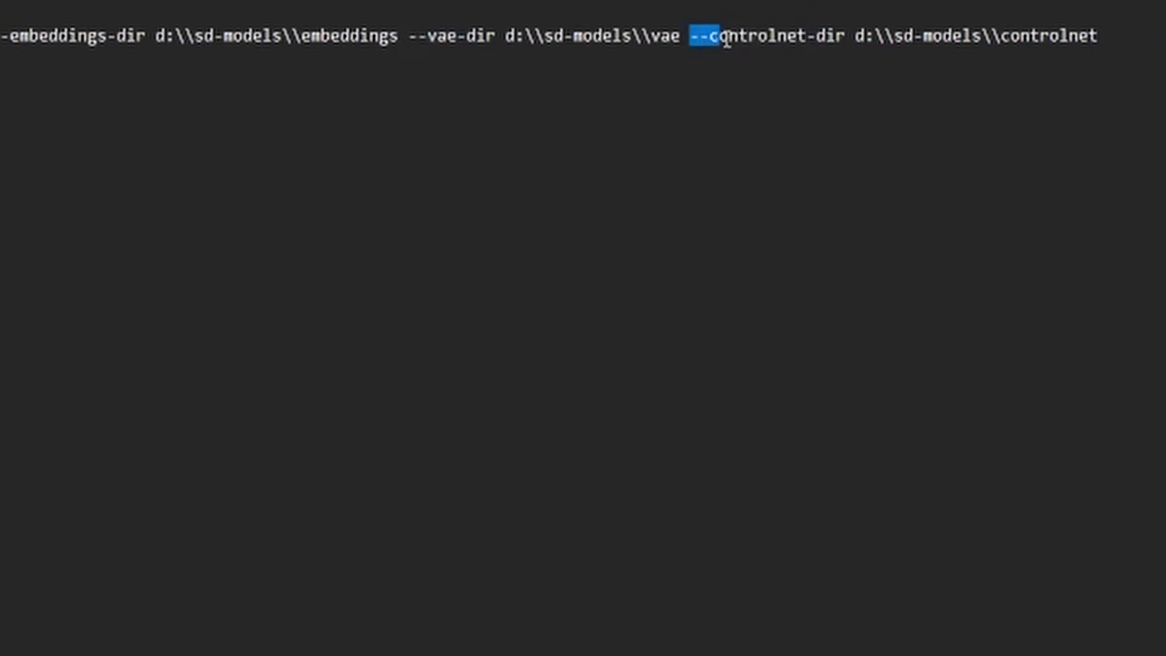
pyautogui.moveTo(726, 40); pyautogui.dragTo(849, 42)
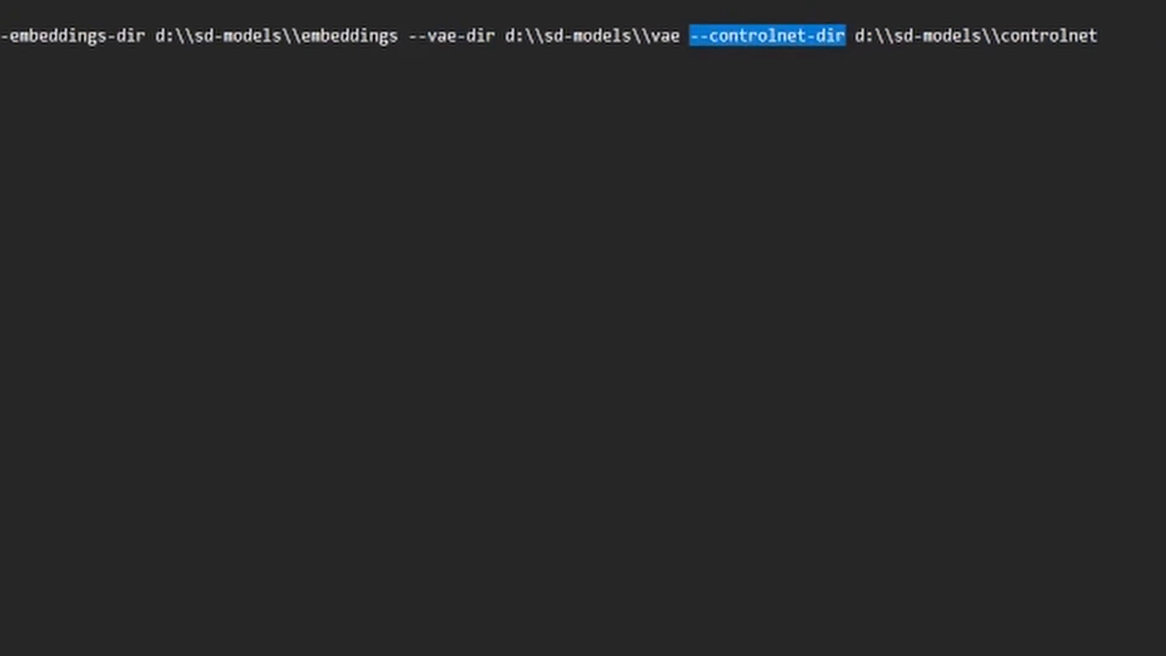
pyautogui.moveTo(371, 37); pyautogui.dragTo(477, 28)
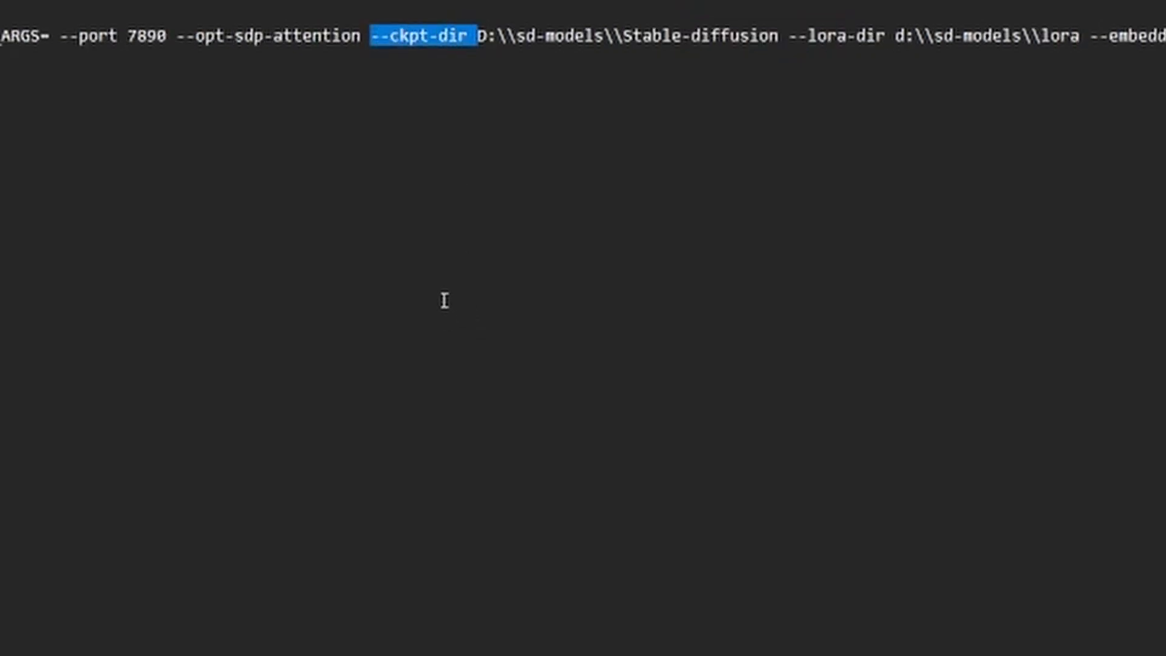
# Examine the sd-models folder paths given for the checkpoint, lora and controlnet arguments, and close webui-user.bat.
pyautogui.click(504, 38)
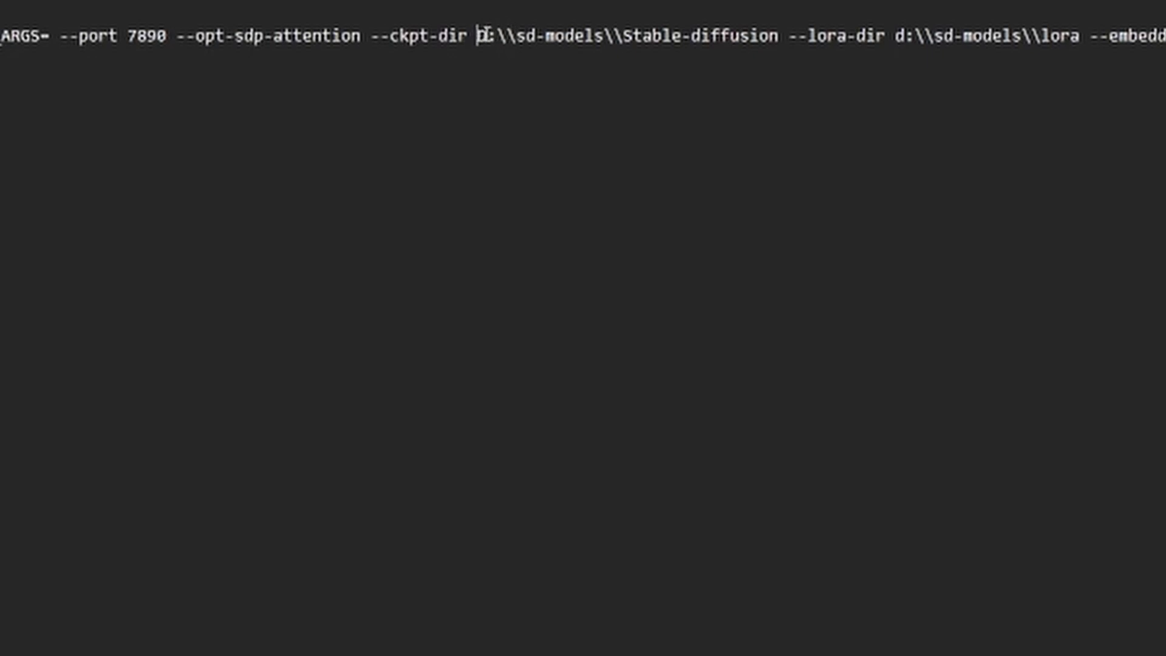
pyautogui.moveTo(478, 36); pyautogui.dragTo(780, 39)
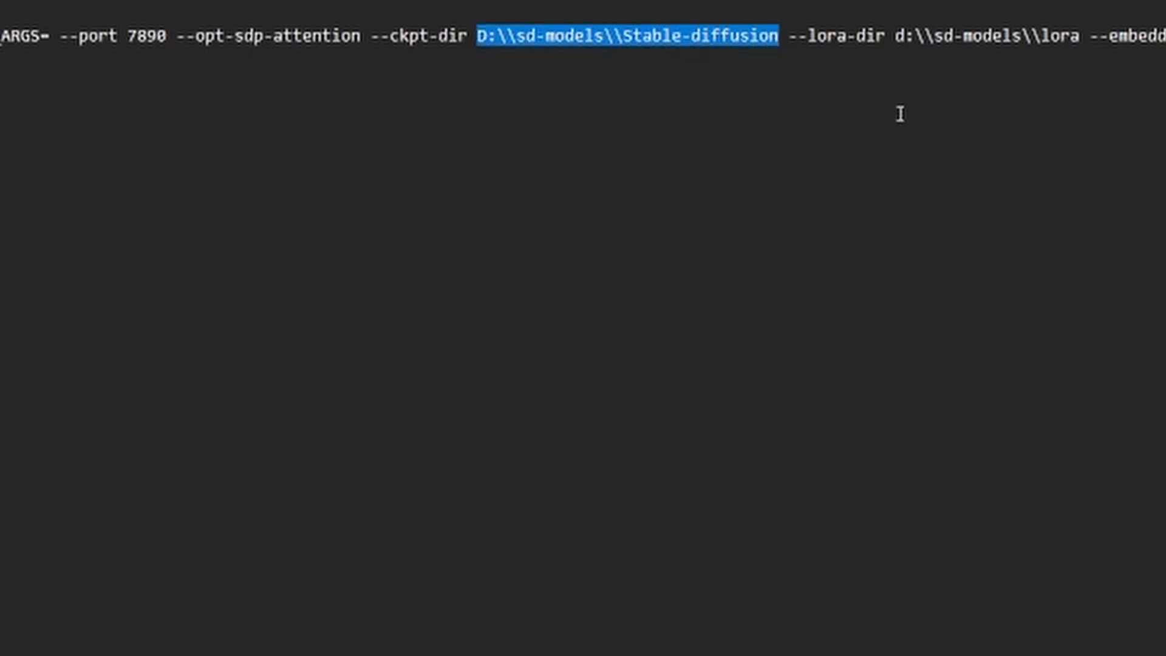
pyautogui.moveTo(924, 36); pyautogui.dragTo(1080, 38)
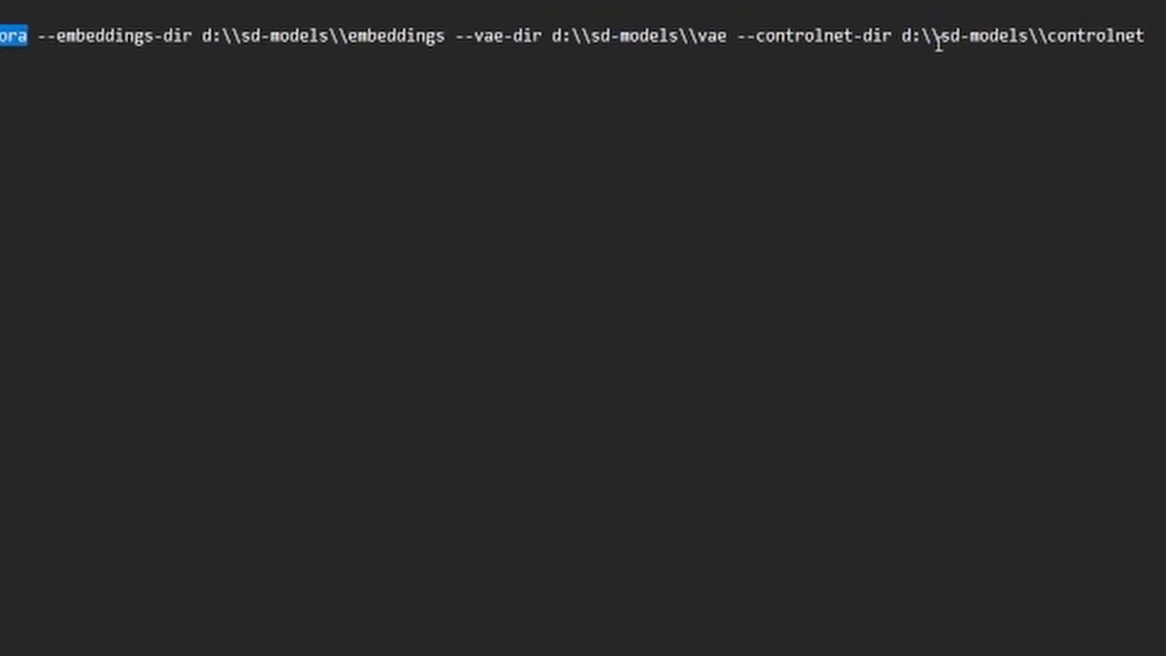
pyautogui.moveTo(931, 36); pyautogui.dragTo(1113, 54)
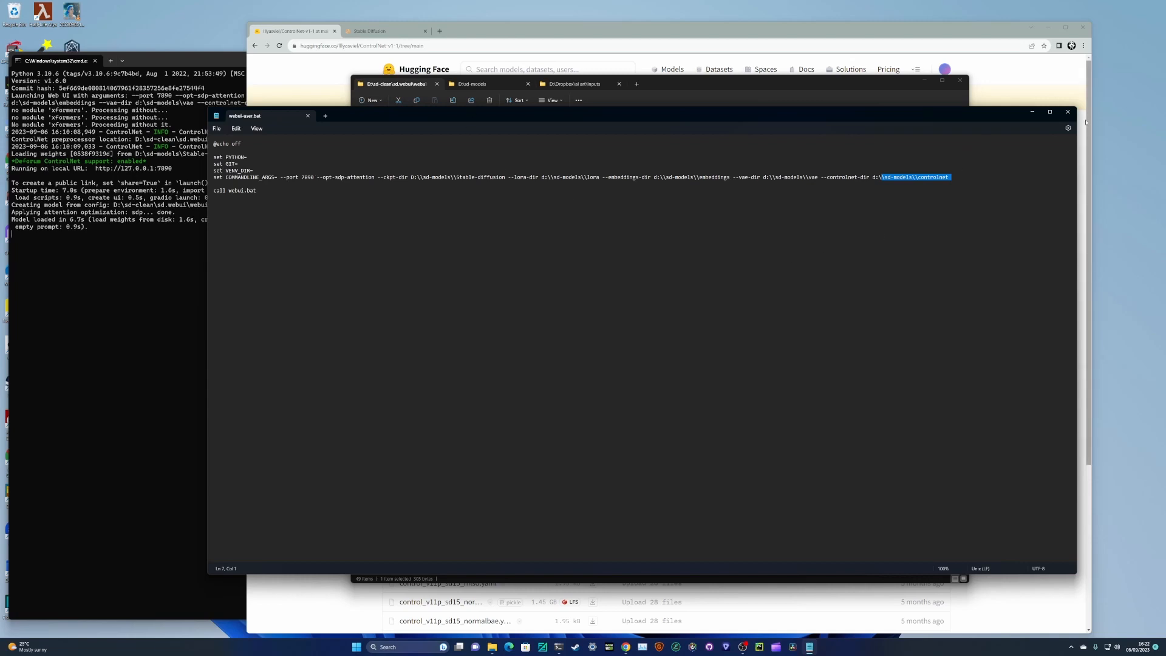
pyautogui.click(1068, 112)
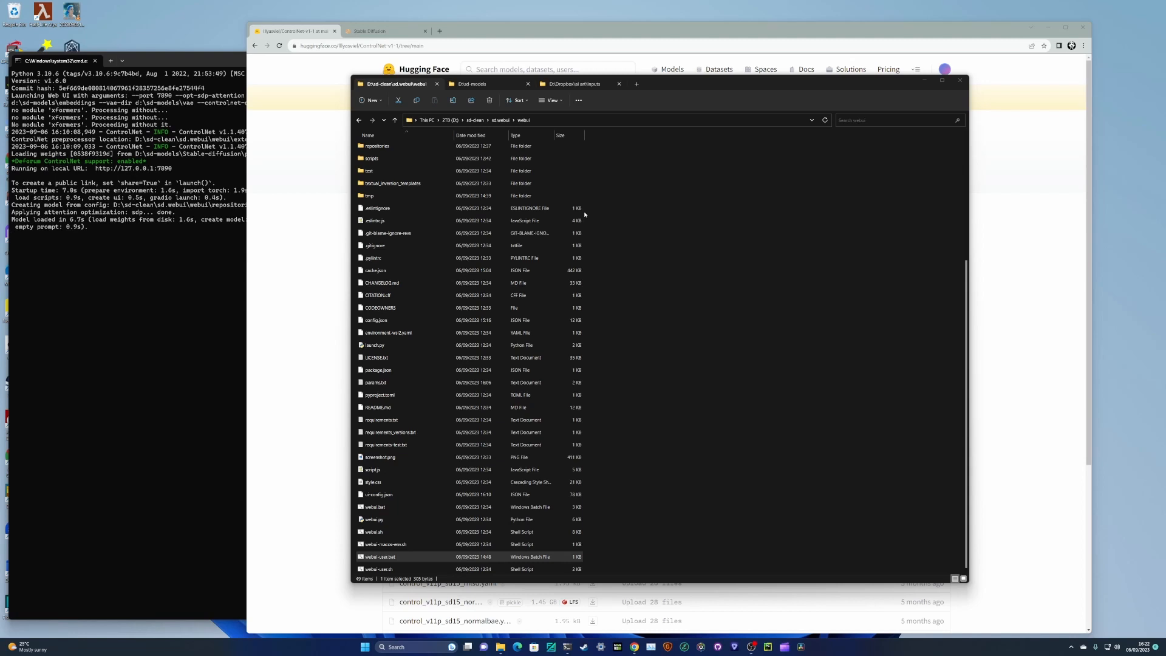
# Play the source video IMG_8016.MOV from the Dropbox ai art inputs folder and close the player.
pyautogui.click(567, 84)
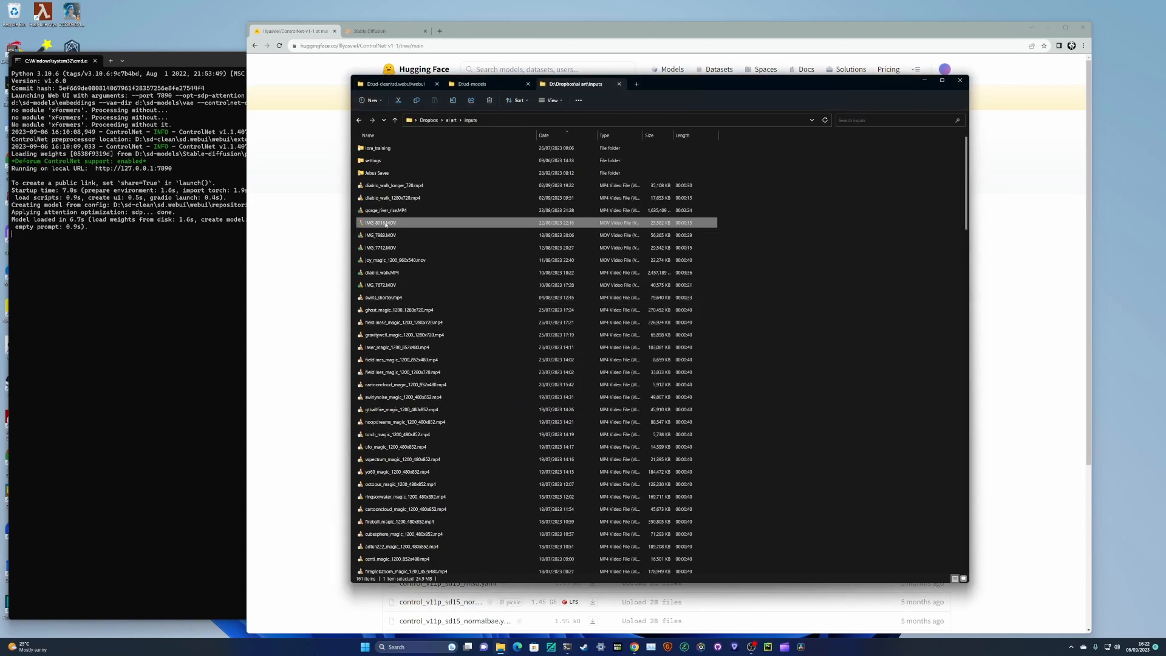
pyautogui.doubleClick(385, 223)
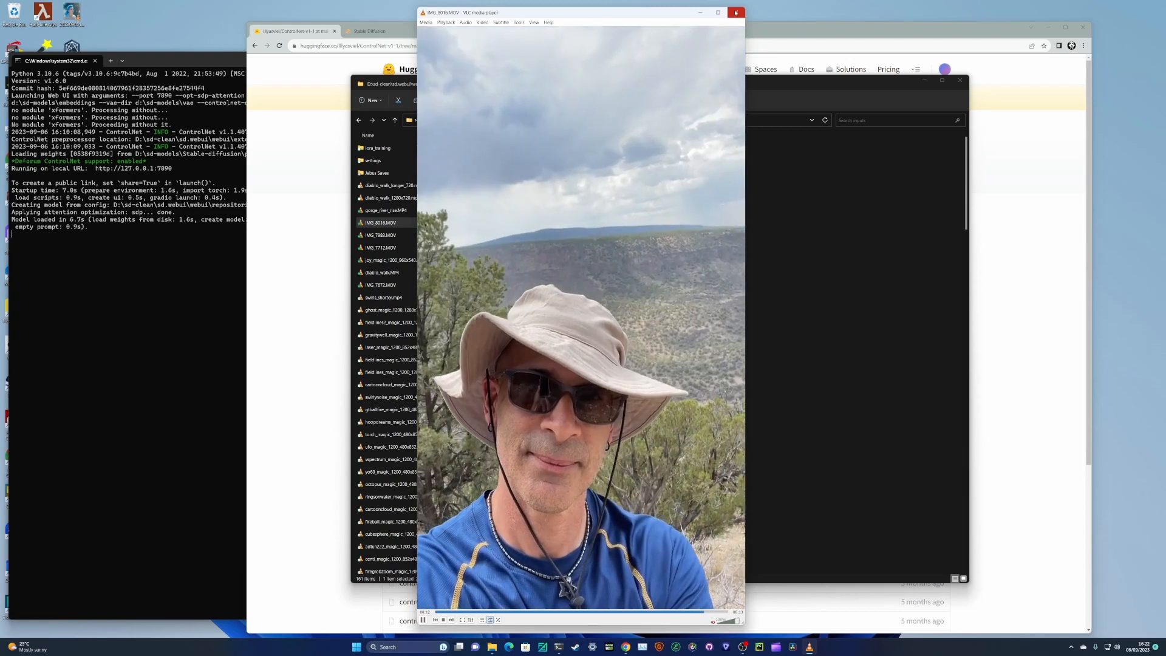
pyautogui.click(735, 12)
# Switch to the Stable Diffusion web UI and select the protovisionXLHighFidelity3D_beta0520Bakedvae checkpoint.
pyautogui.click(396, 33)
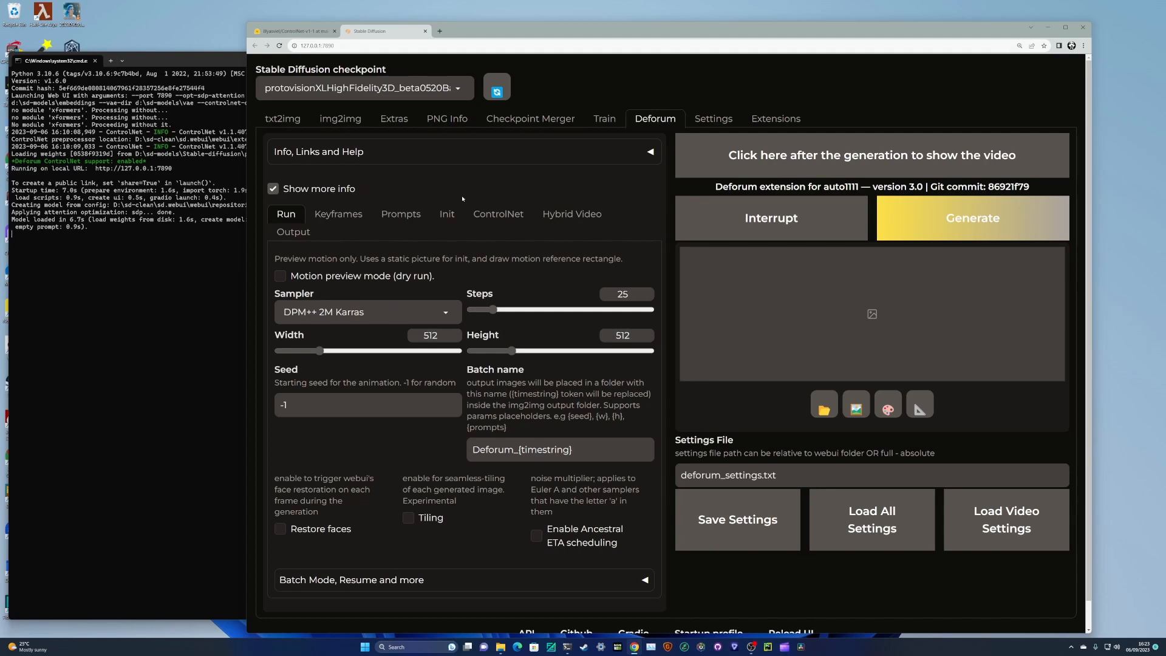
pyautogui.click(458, 90)
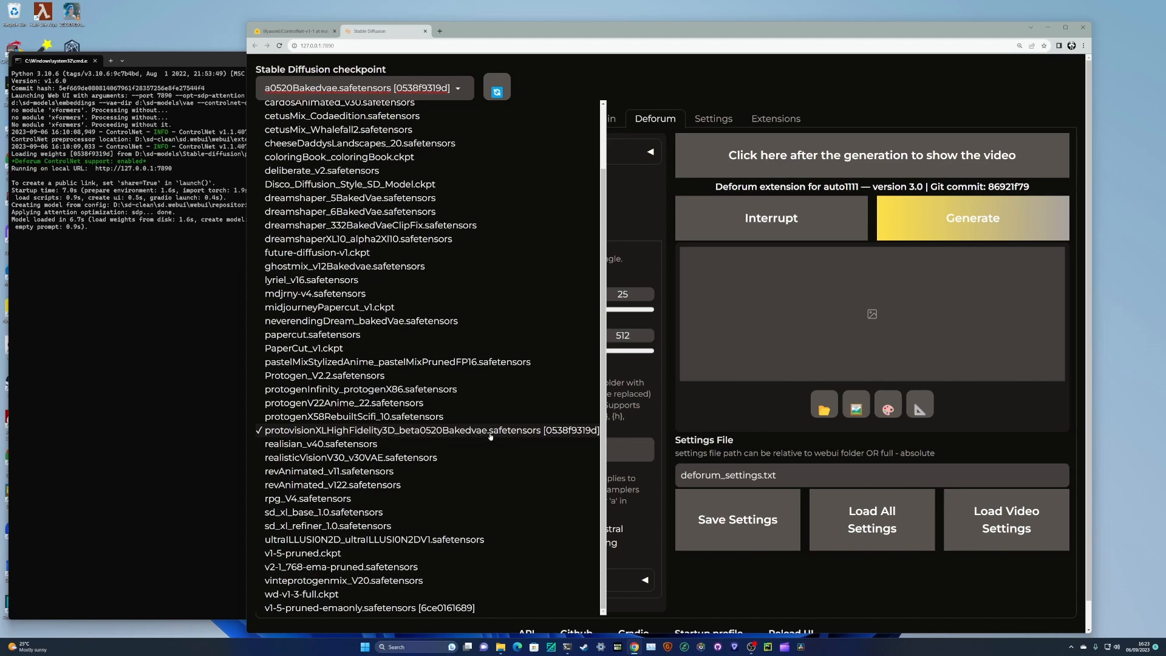
pyautogui.click(400, 433)
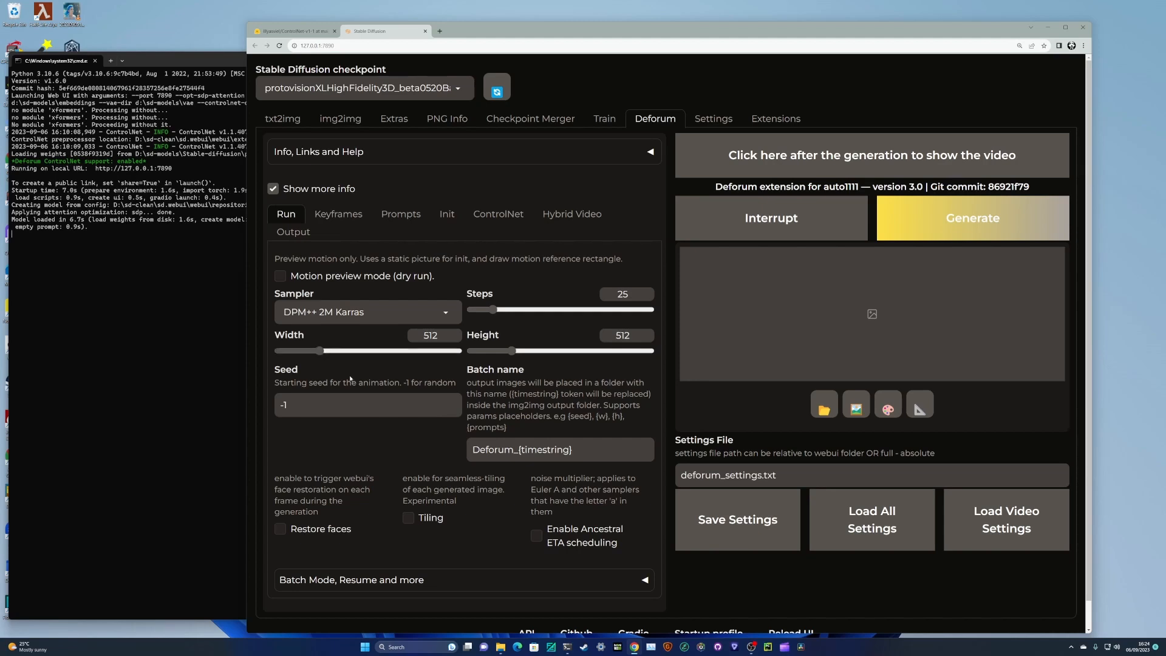
# Set the Deforum run's width and height to 1024 and its sampler to Euler a.
pyautogui.moveTo(321, 352); pyautogui.dragTo(366, 355)
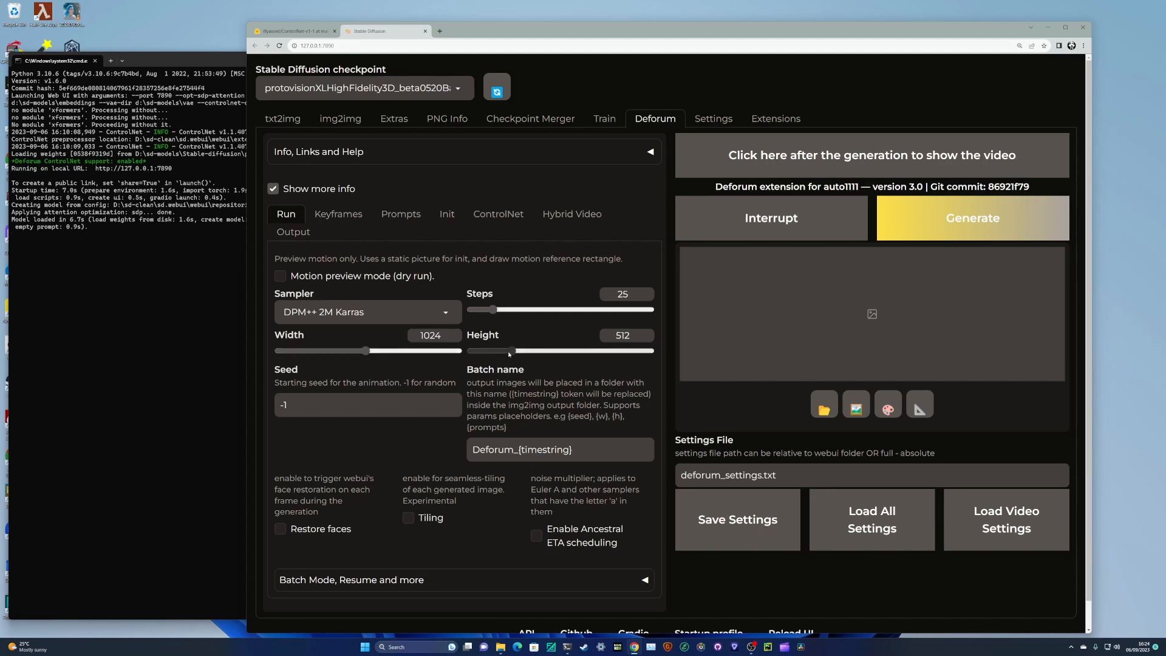
pyautogui.moveTo(512, 351); pyautogui.dragTo(559, 351)
pyautogui.click(448, 314)
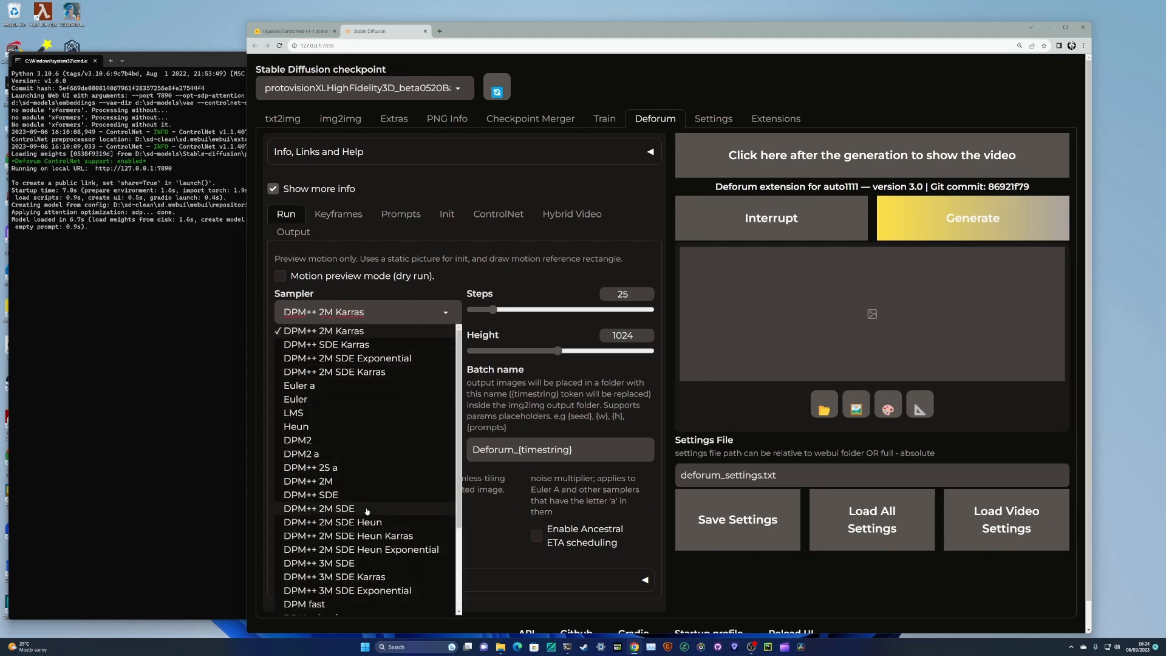
pyautogui.scroll(-1, 372, 540)
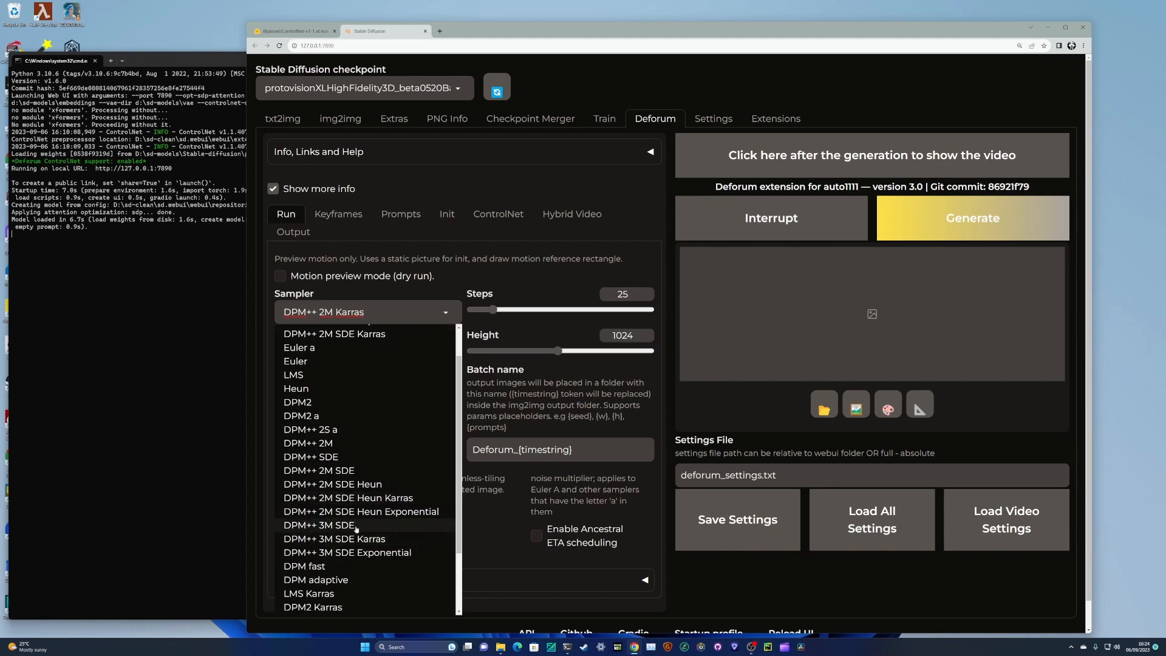
pyautogui.scroll(-1, 374, 565)
pyautogui.scroll(-1, 374, 568)
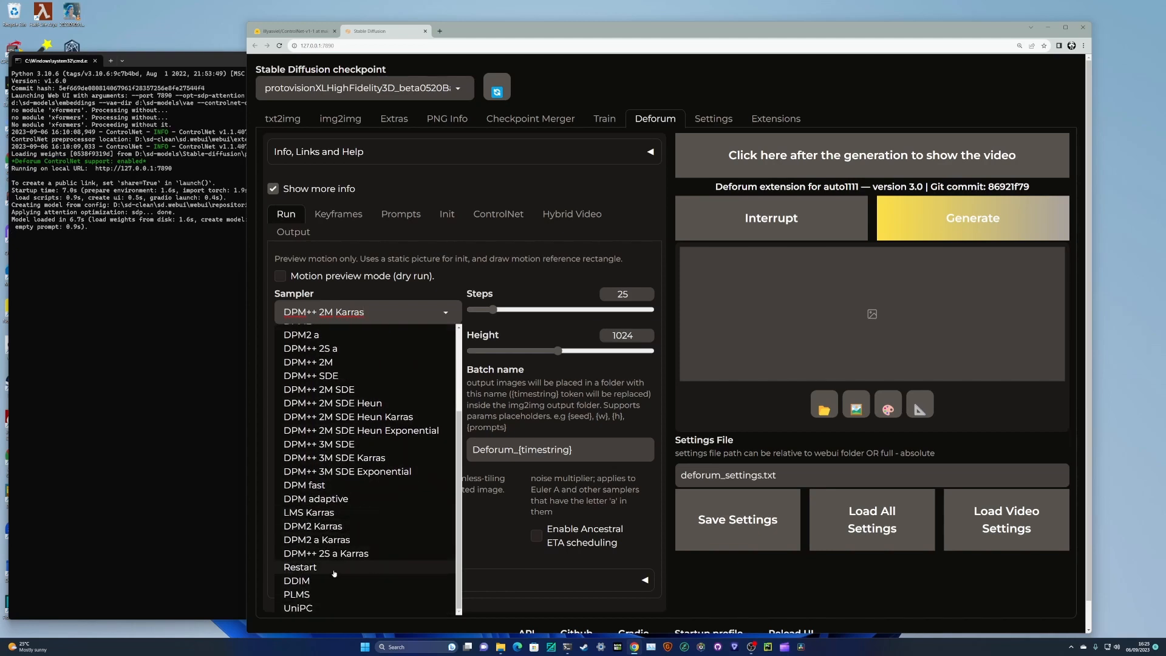
pyautogui.scroll(3, 369, 513)
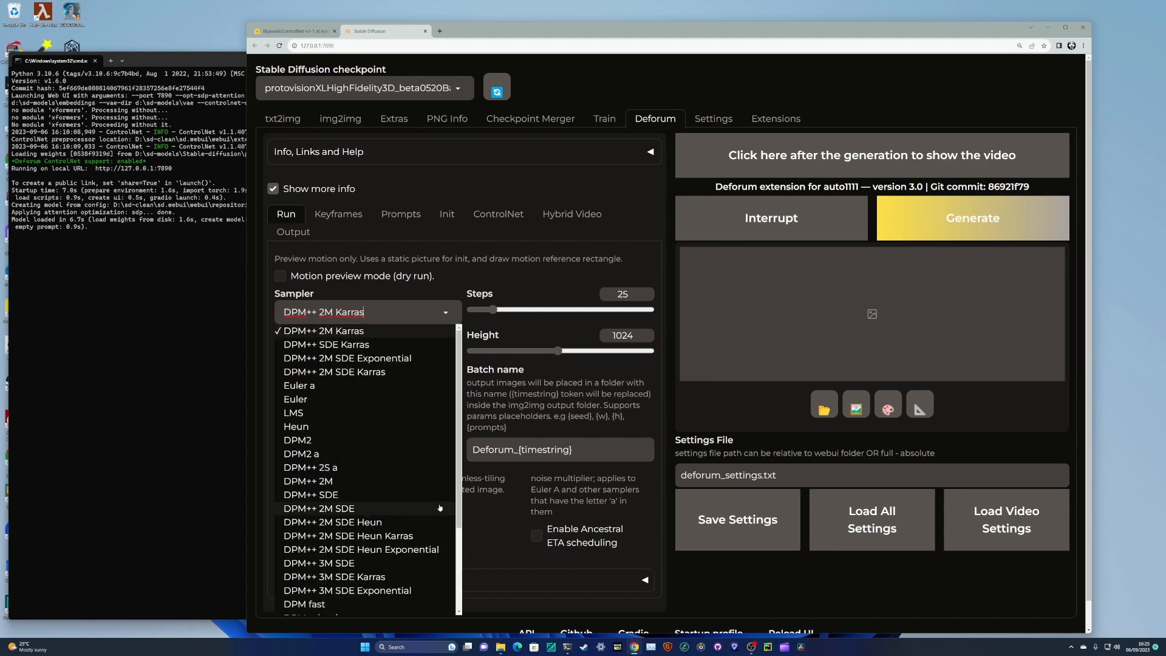
pyautogui.click(335, 386)
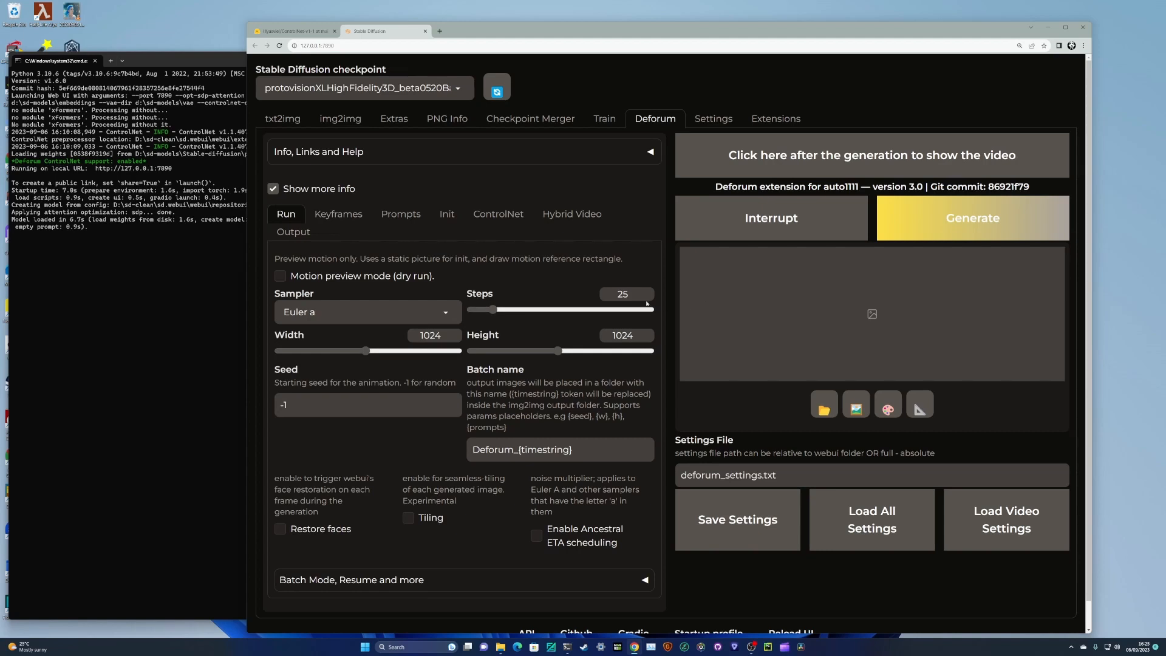
# Set the number of sampling steps for the Deforum run to 20.
pyautogui.click(645, 297)
pyautogui.click(645, 297)
pyautogui.click(645, 297)
pyautogui.click(645, 297)
pyautogui.click(645, 297)
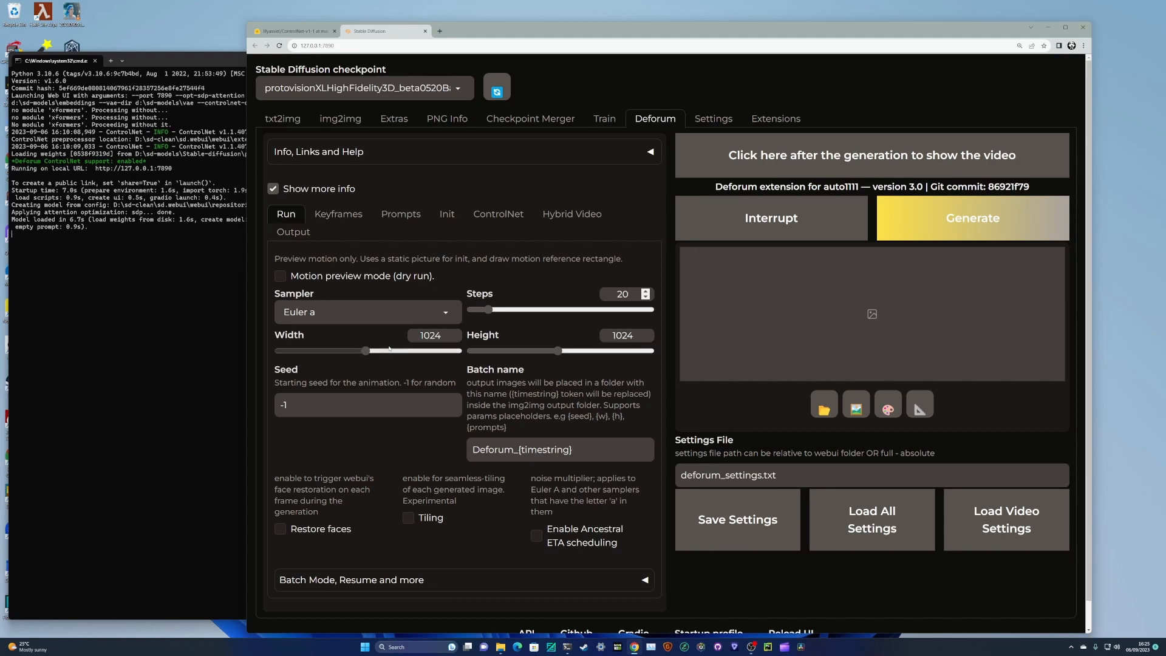
# Enable motion preview mode (dry run) and name the batch SDXLCnetMan.
pyautogui.click(334, 312)
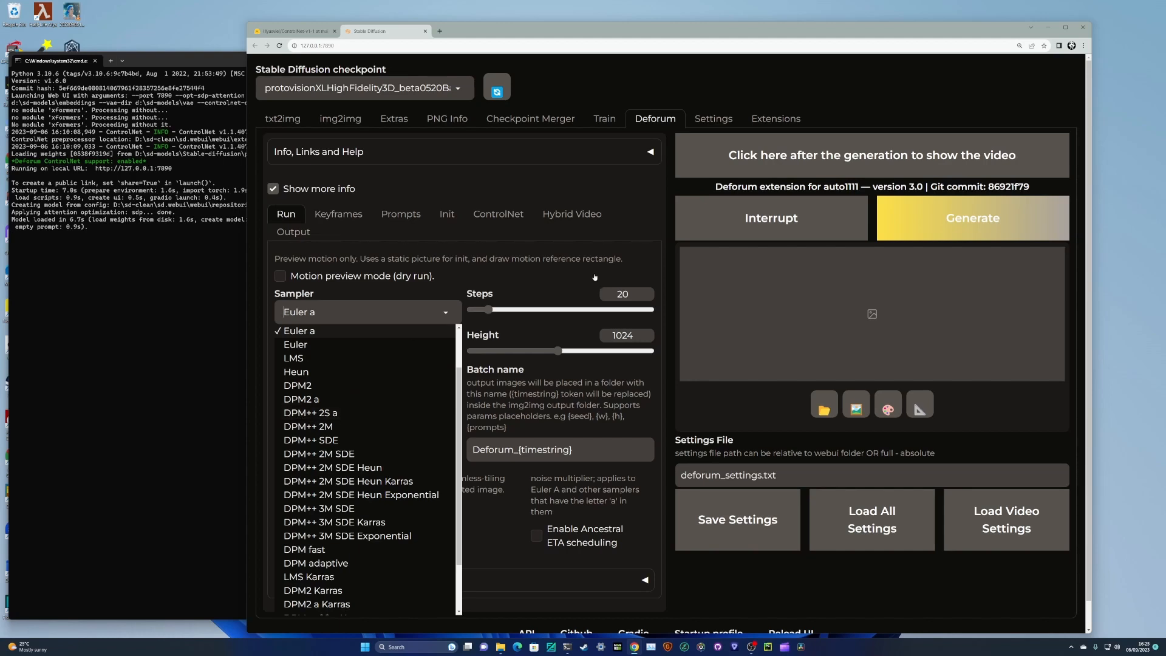
pyautogui.click(565, 278)
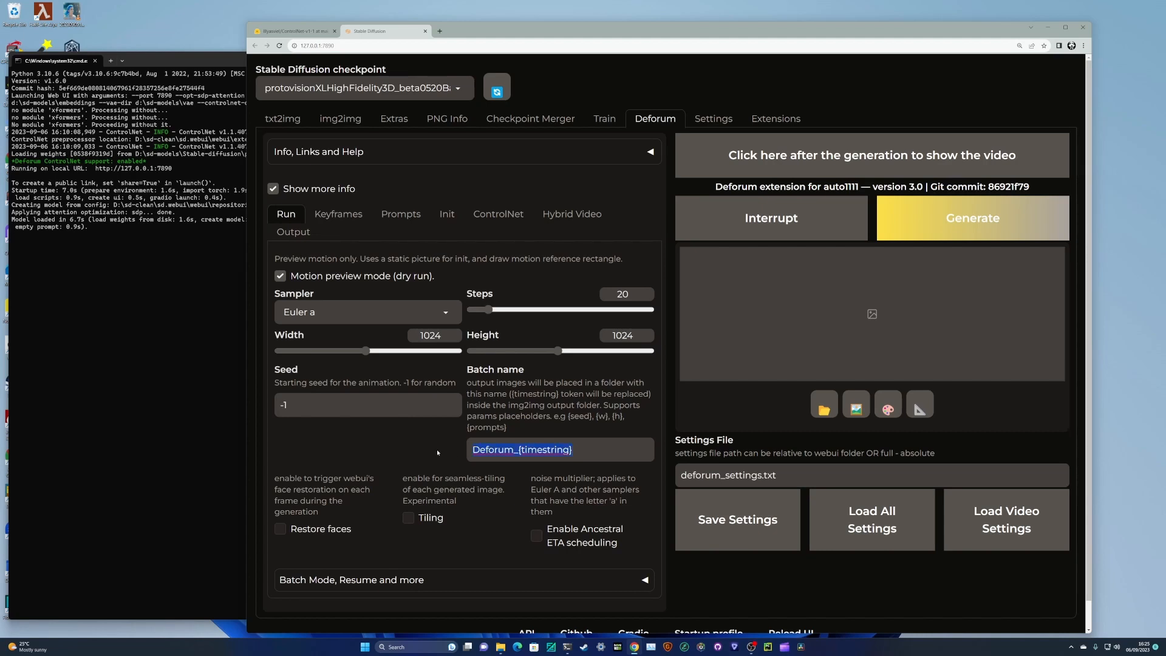
pyautogui.write('SDXLCneta')
pyautogui.press('BackSpace')
pyautogui.write('Man')
# Set the zoom schedule in the 2D keyframe motion settings to 0: (1).
pyautogui.click(332, 217)
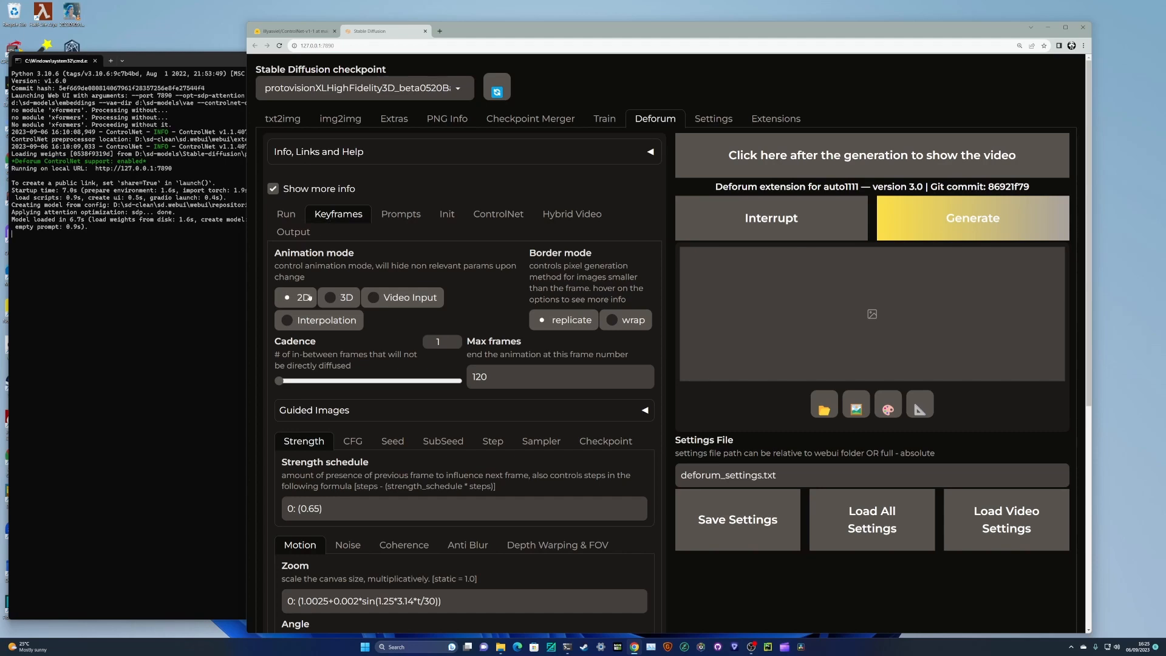
pyautogui.scroll(-2, 353, 439)
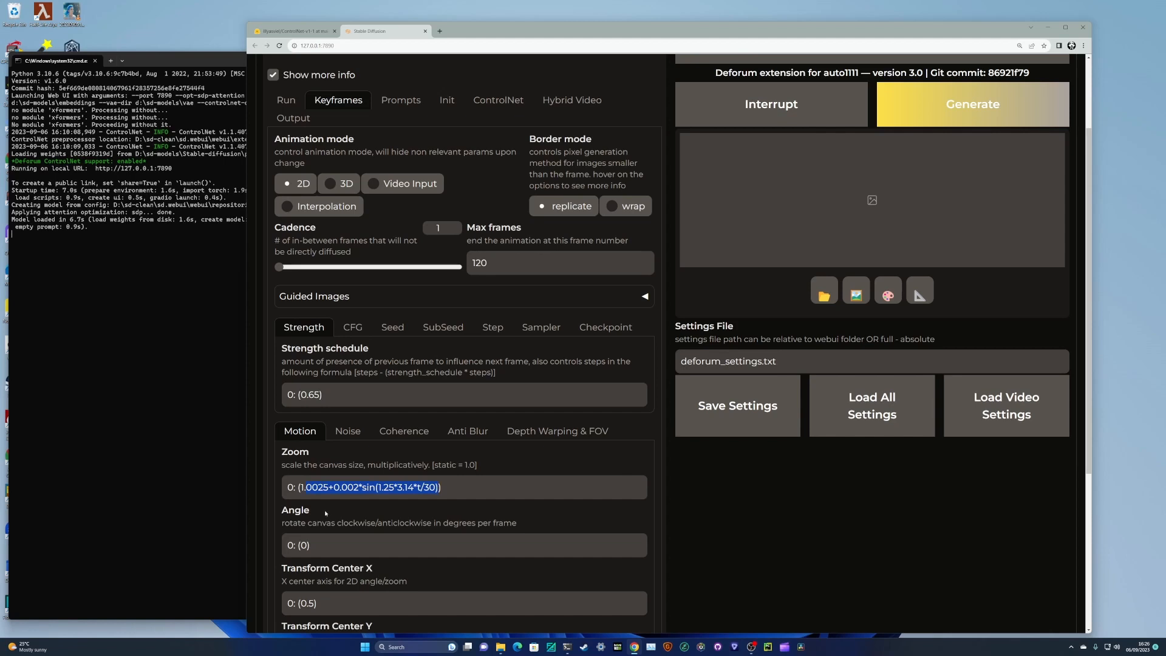
pyautogui.write(')')
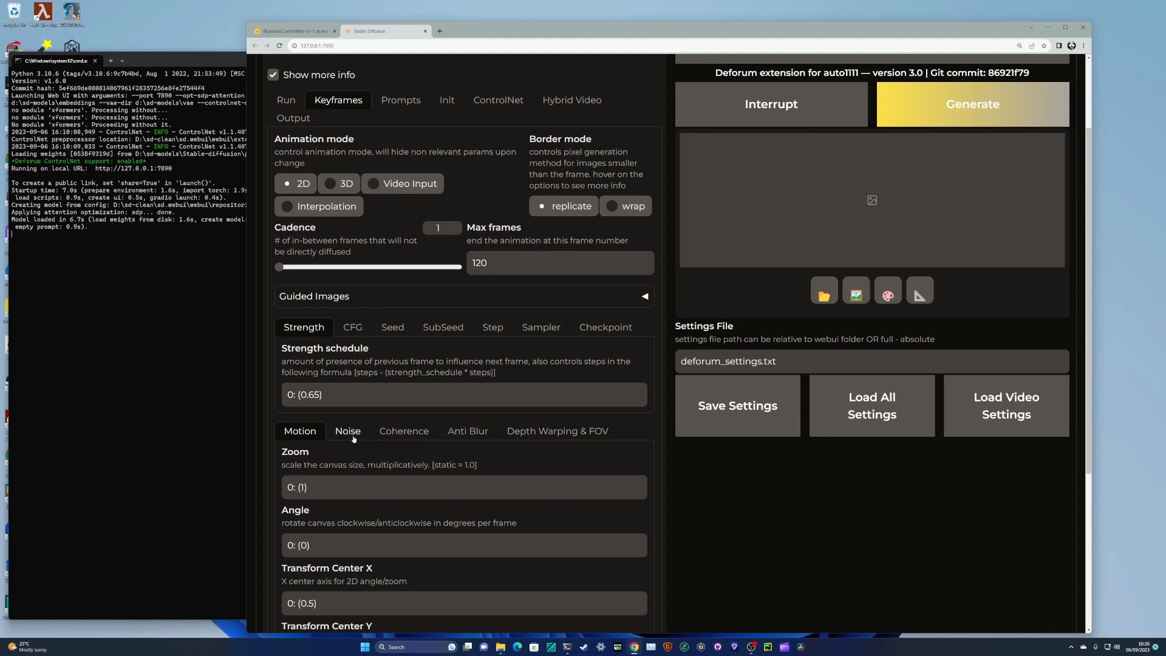
# Change the value in the strength schedule and set the CFG scale schedule to 0: (6).
pyautogui.press('BackSpace')
pyautogui.write('2')
pyautogui.click(353, 328)
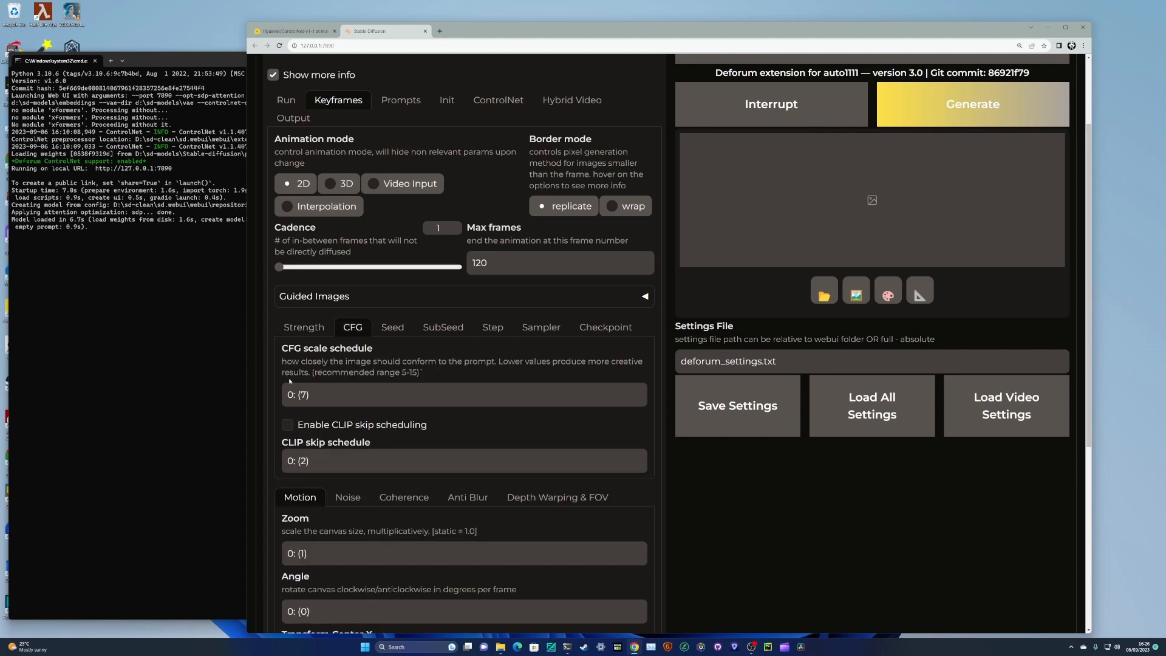
pyautogui.press('BackSpace')
pyautogui.write('6')
# Set the keyframe seed behavior to ladder.
pyautogui.click(393, 328)
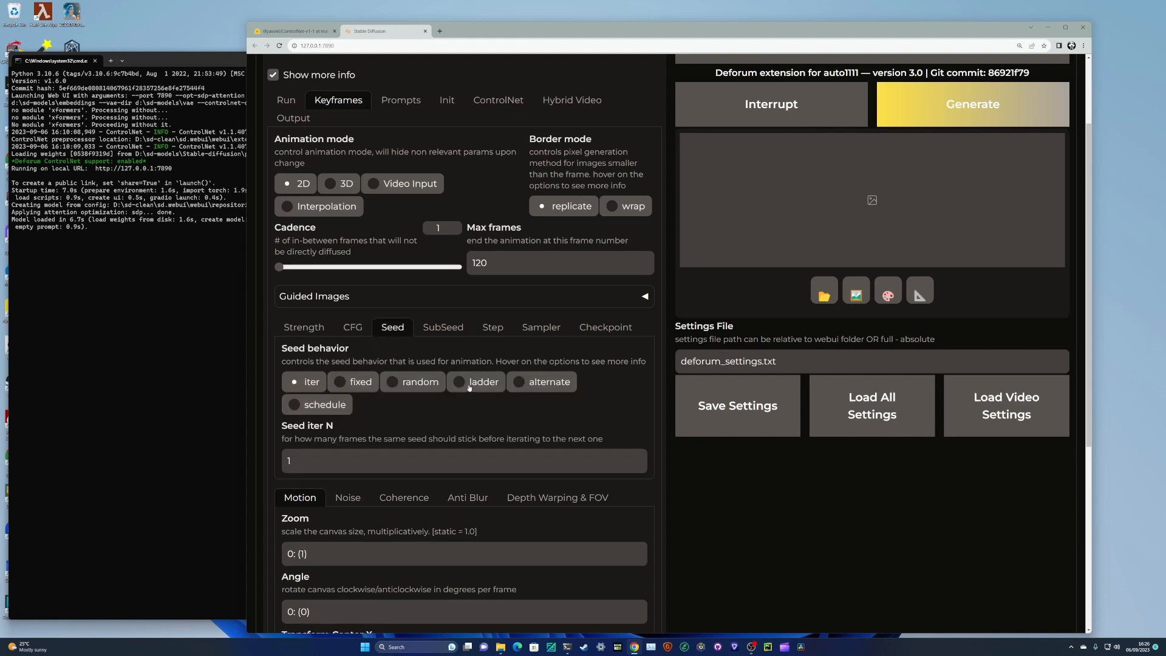
pyautogui.click(470, 387)
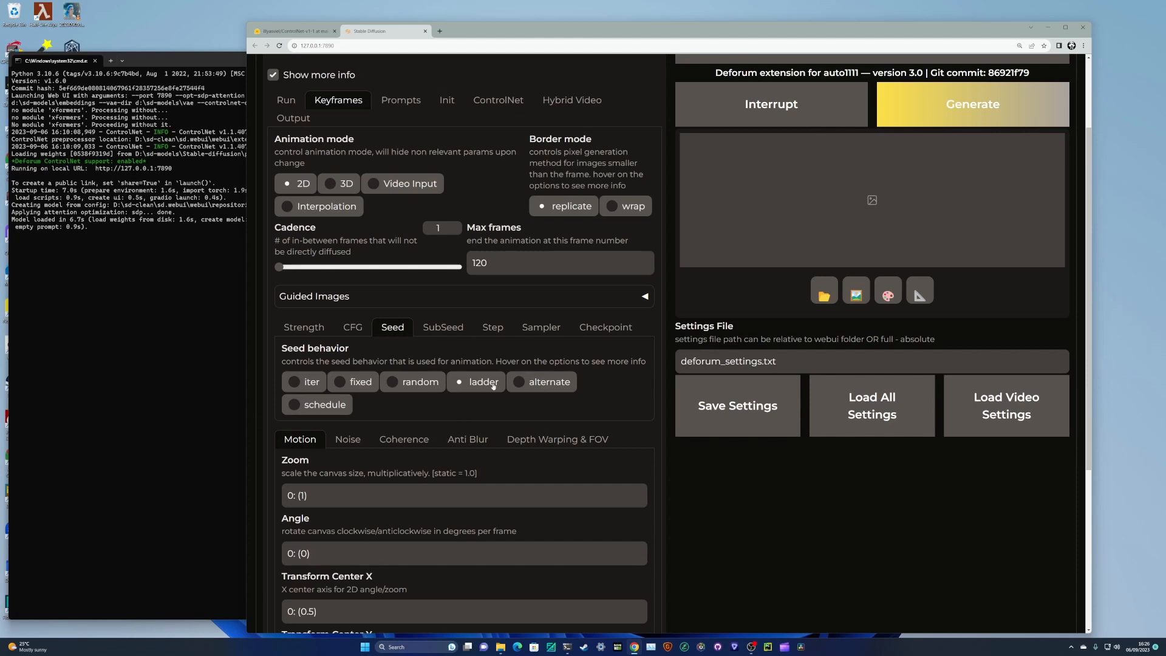
# Turn off noise multiplier scheduling and edit the schedule value in the keyframe noise settings.
pyautogui.click(348, 439)
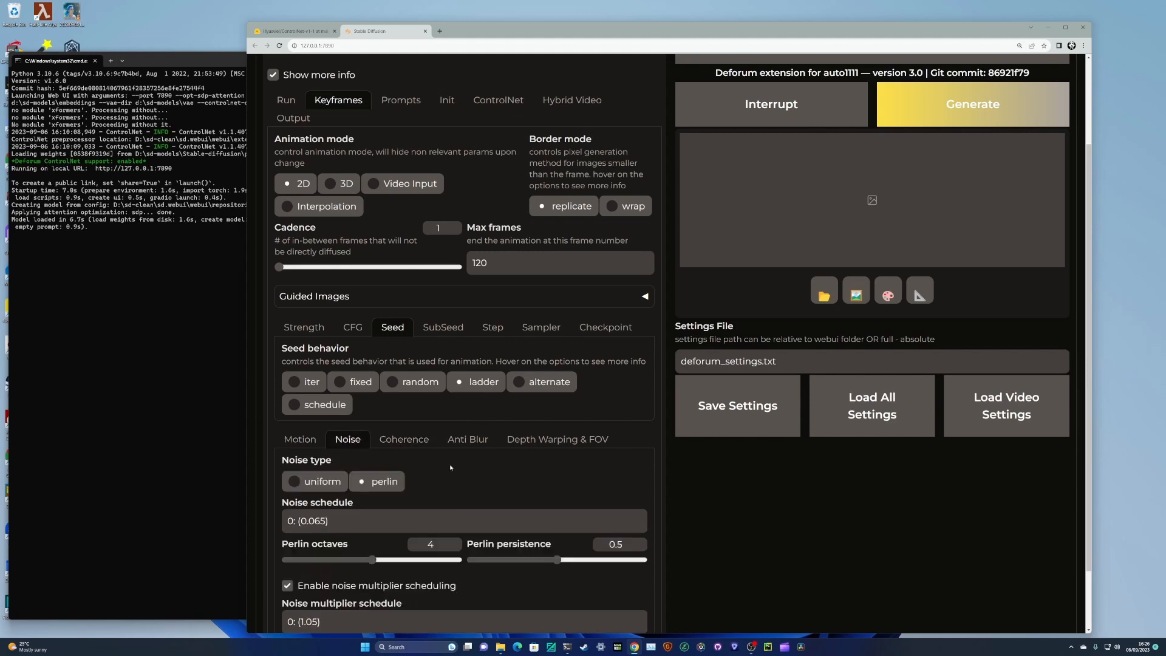
pyautogui.scroll(-1, 328, 510)
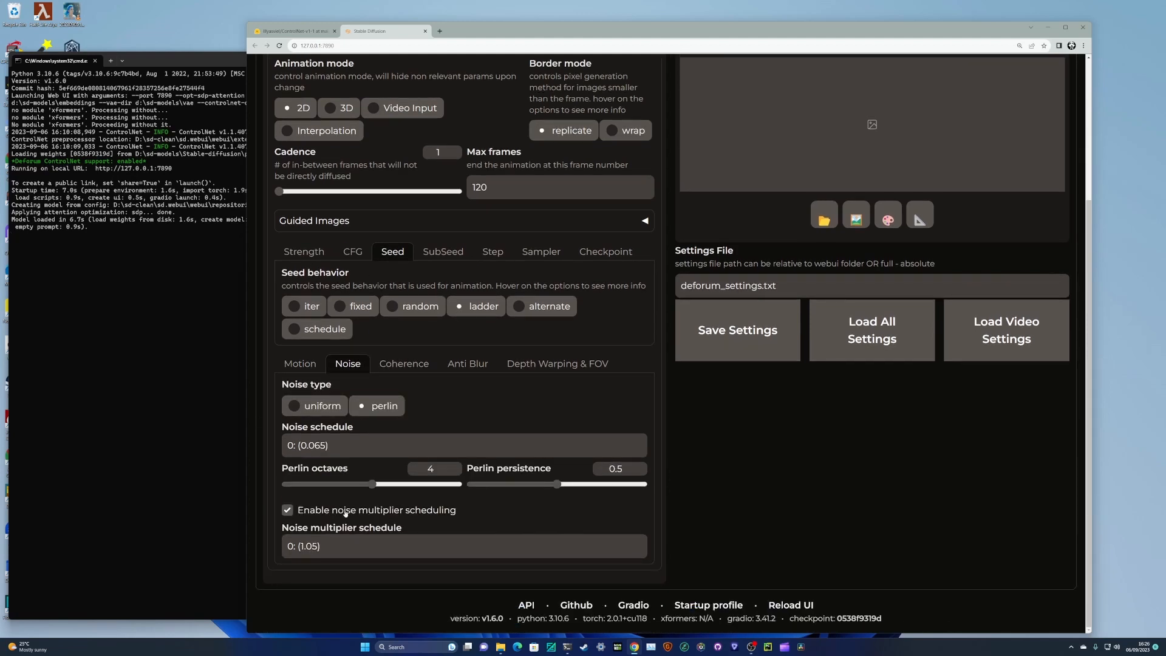
pyautogui.click(287, 512)
pyautogui.press('BackSpace')
pyautogui.write('1')
# Look over the coherence settings and set the animation's max frames to 400.
pyautogui.click(400, 365)
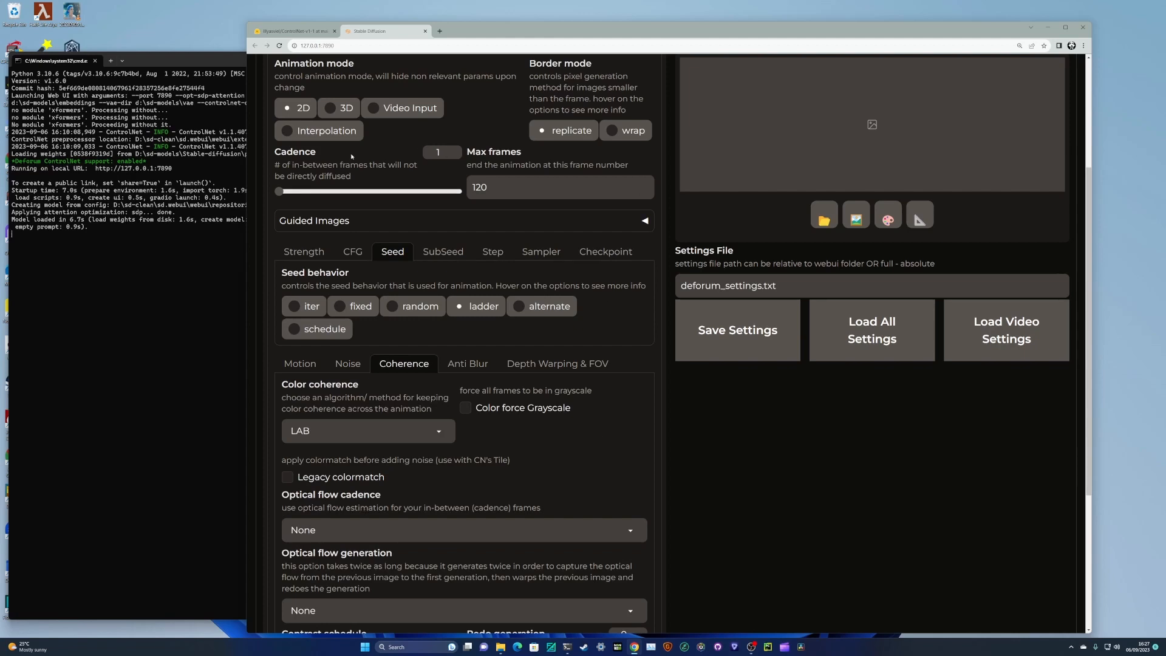
pyautogui.scroll(1, 376, 243)
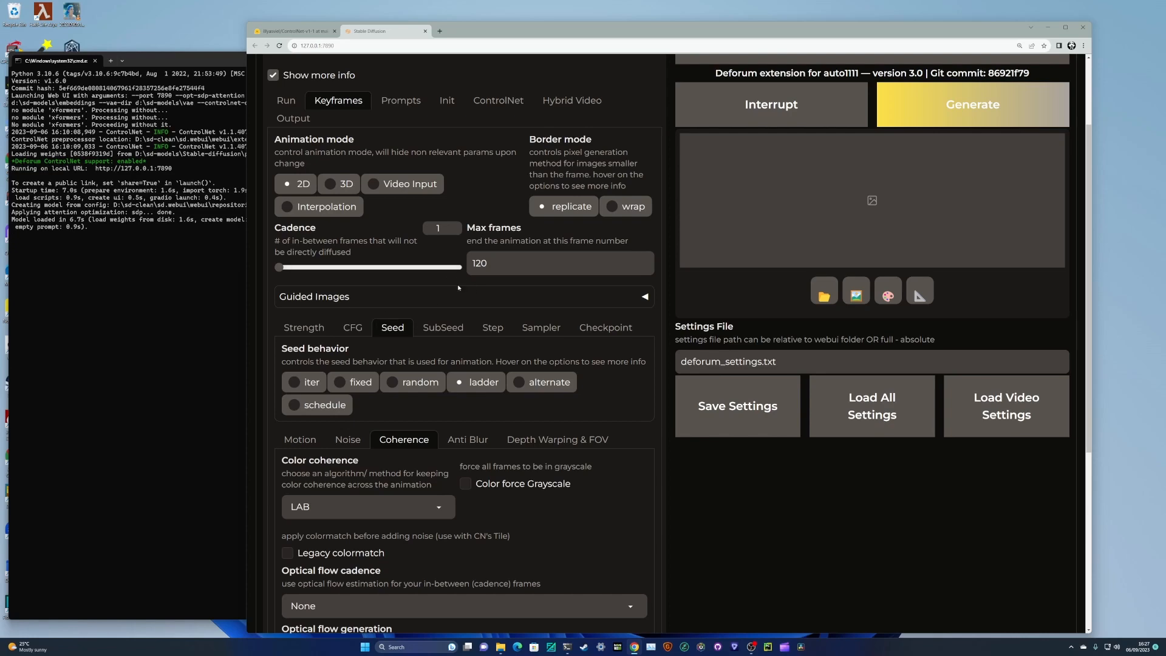
pyautogui.doubleClick(466, 263)
pyautogui.write('400')
# Replace the sample prompts with one frame-0 prompt: "an explorer wearing a red hat and sunglasses, fantasy background, stormy sky".
pyautogui.scroll(2, 452, 311)
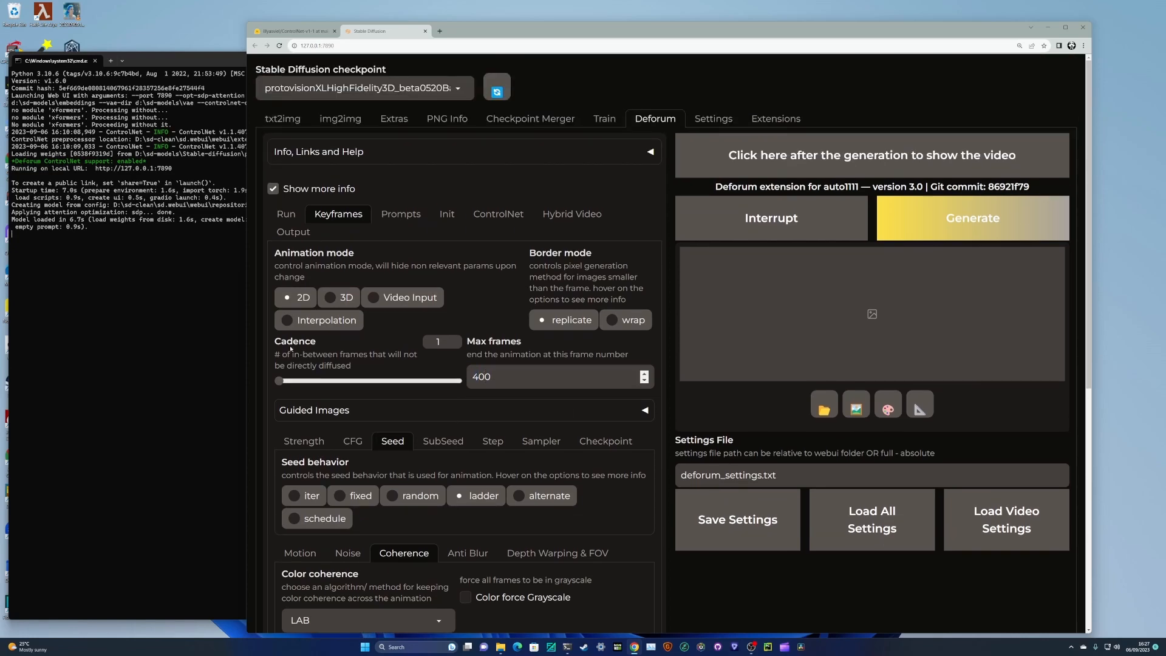
pyautogui.click(402, 214)
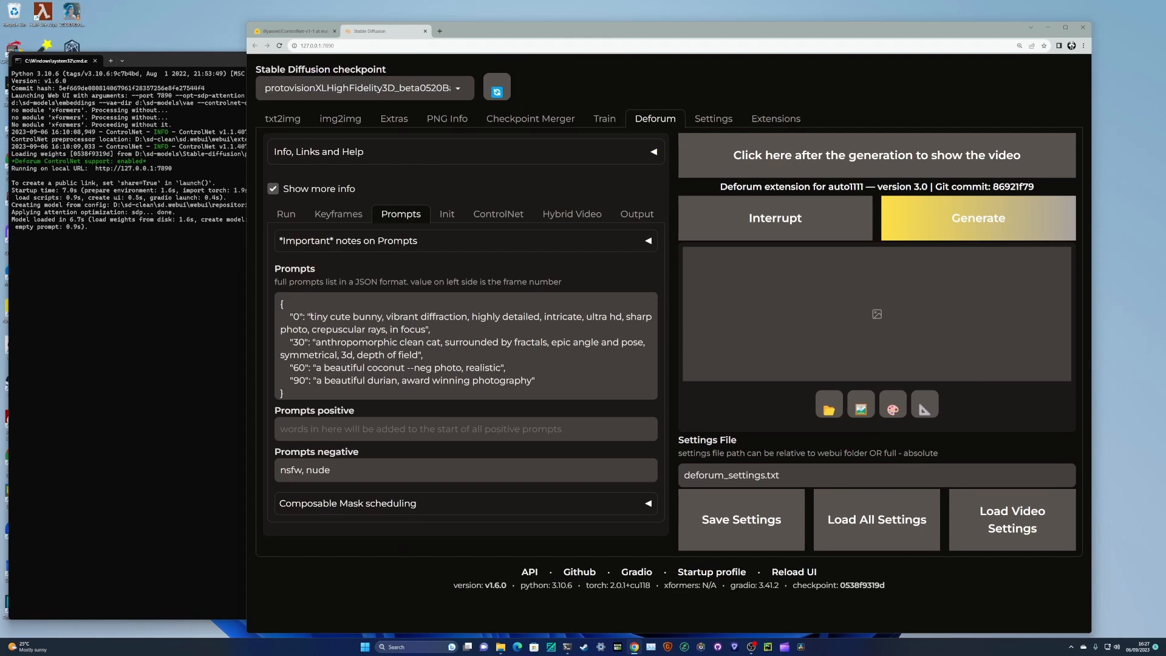
pyautogui.write('an explorer w')
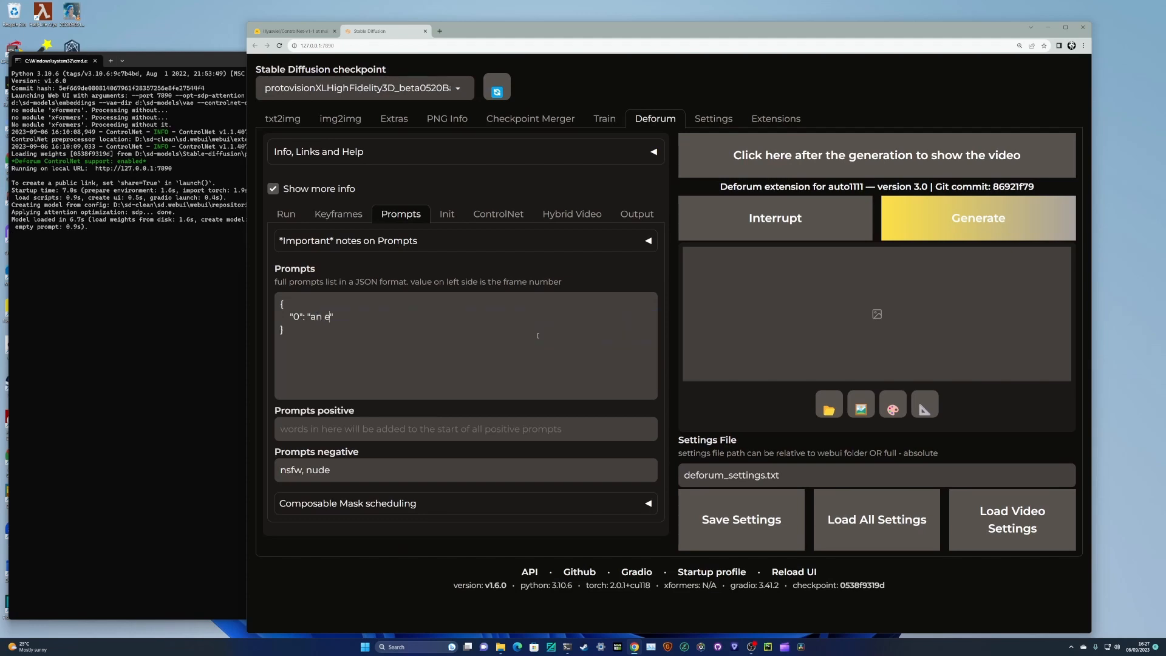
pyautogui.write('earing a red hat and sunglasses,')
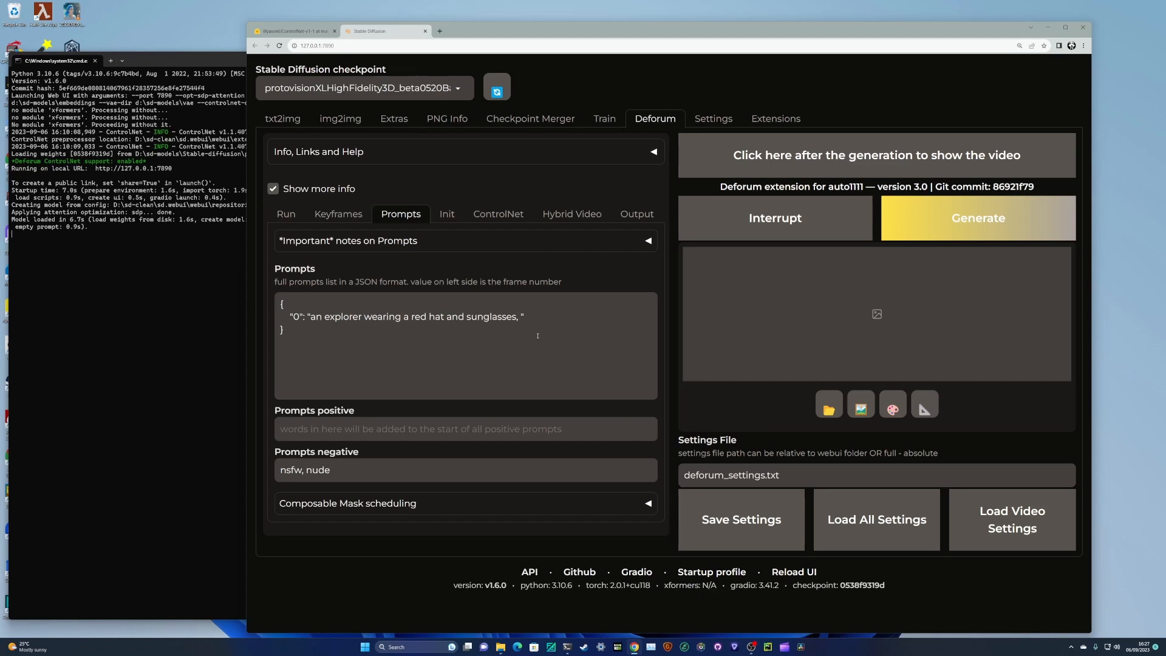
pyautogui.write(' fantasy background, stormy sky')
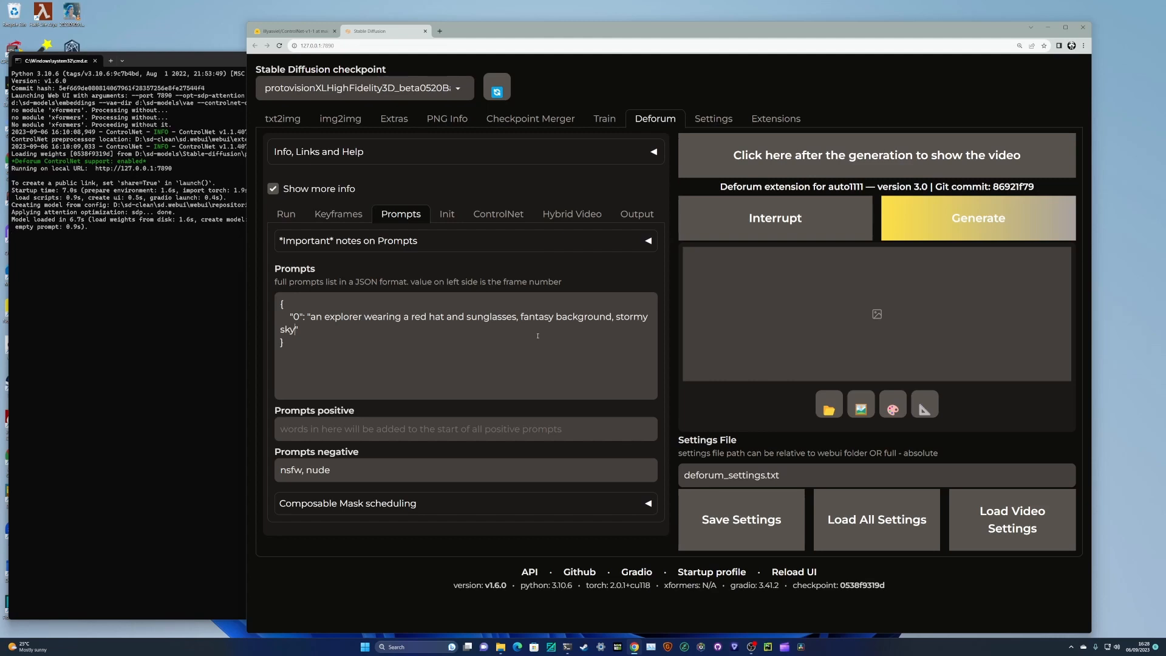
# Set the output video's frame rate to 30 FPS.
pyautogui.click(447, 216)
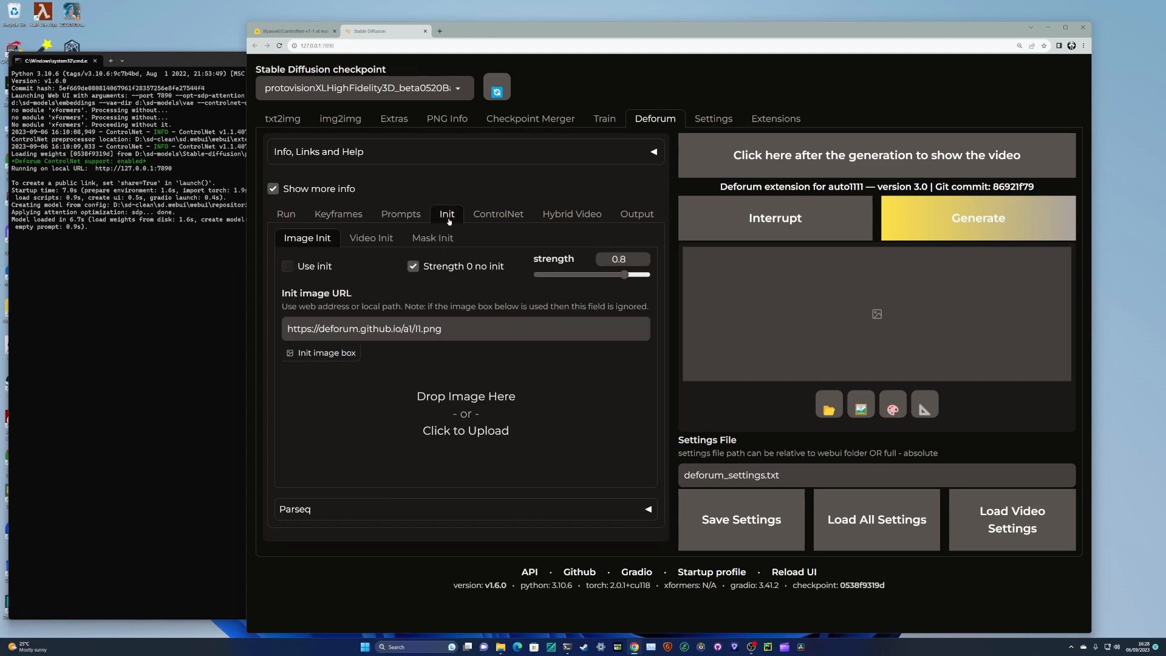
pyautogui.click(637, 214)
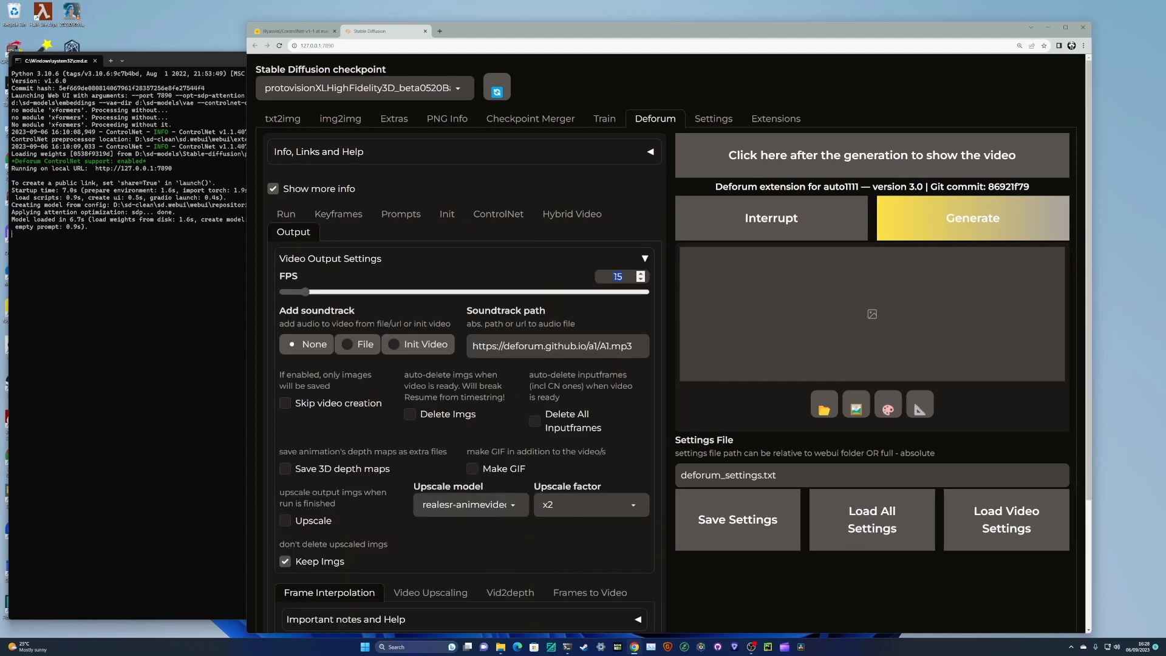
pyautogui.write('30')
# Enable Deforum's first ControlNet model slot and set its preprocessor to openpose_face.
pyautogui.click(566, 217)
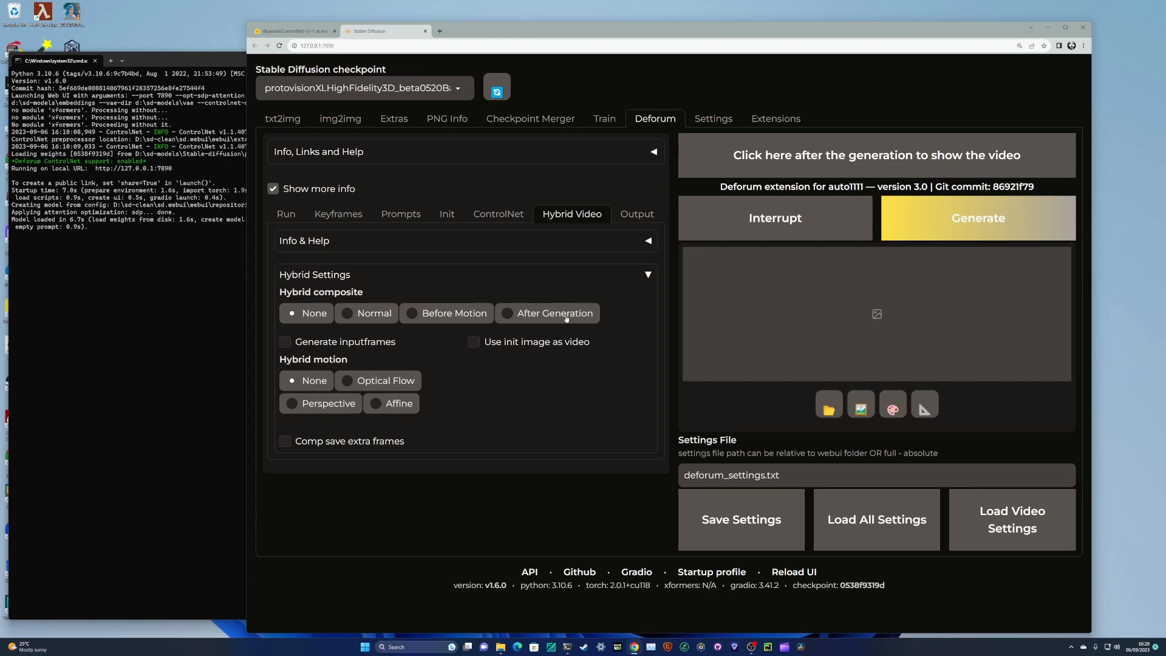
pyautogui.click(485, 216)
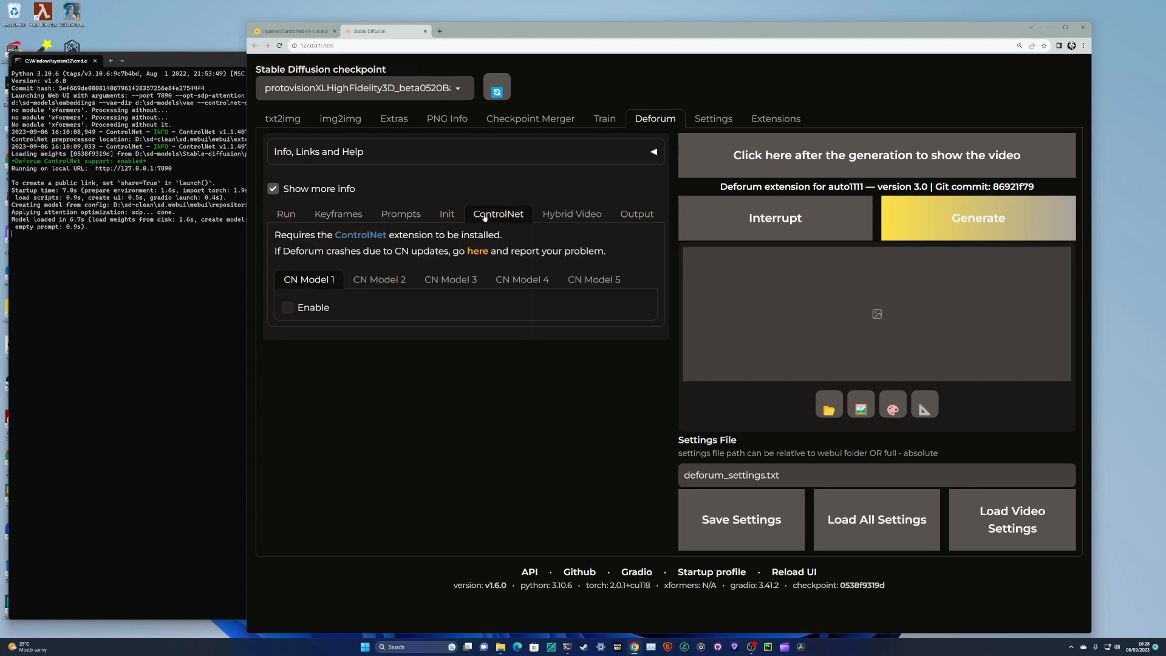
pyautogui.click(289, 310)
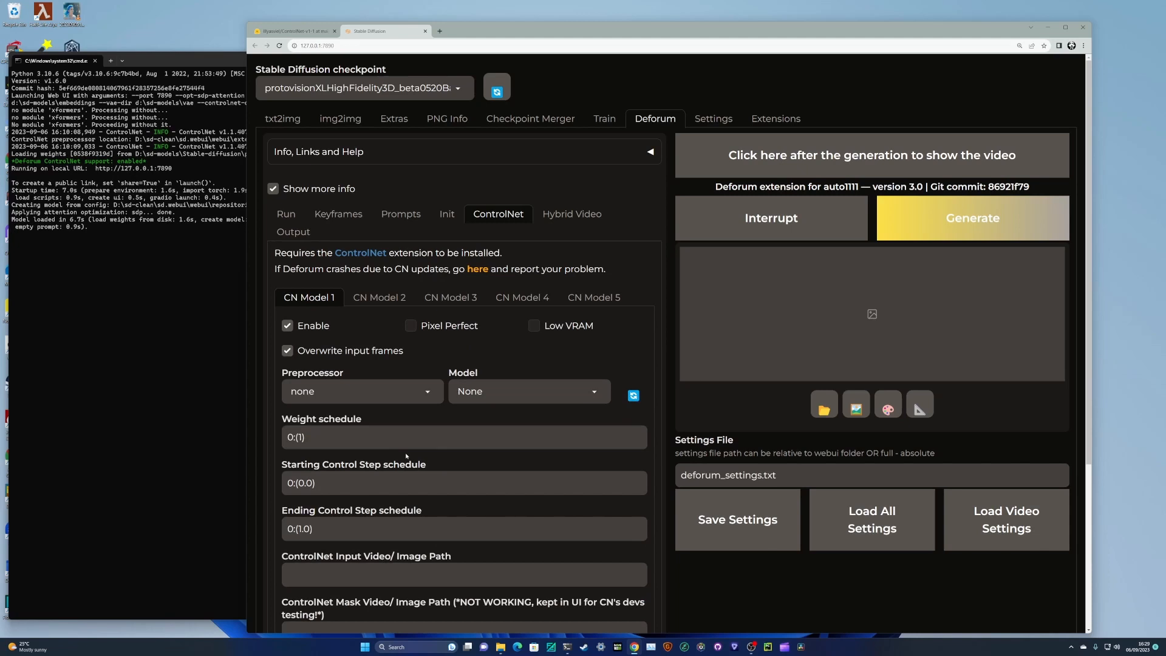
pyautogui.click(428, 395)
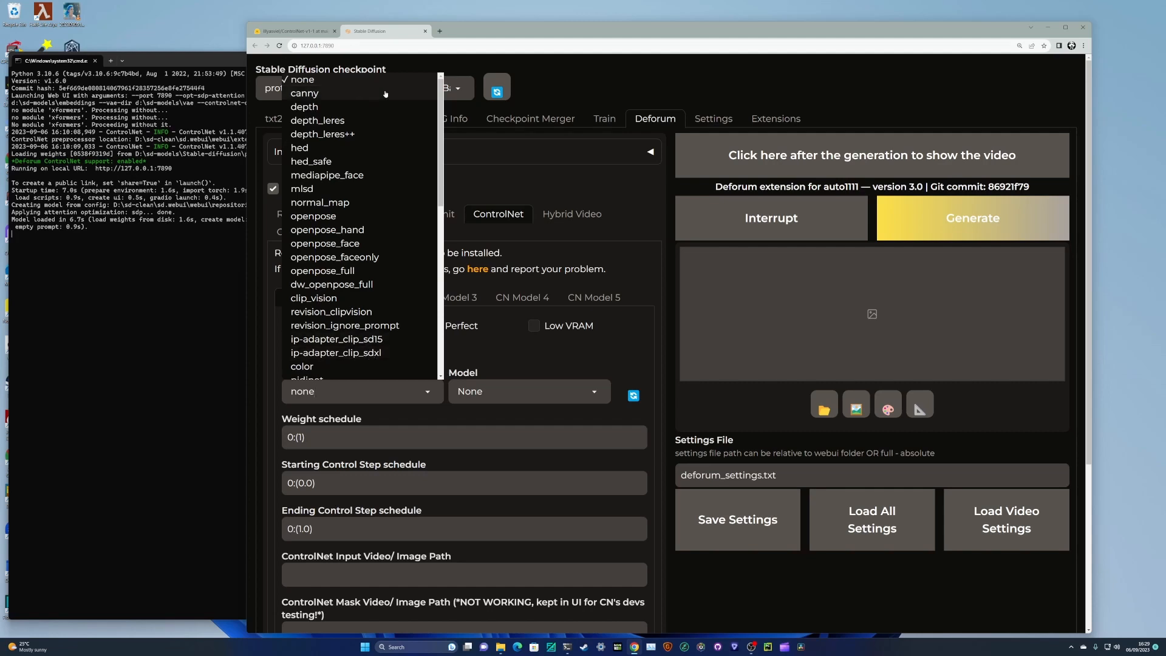
pyautogui.click(351, 246)
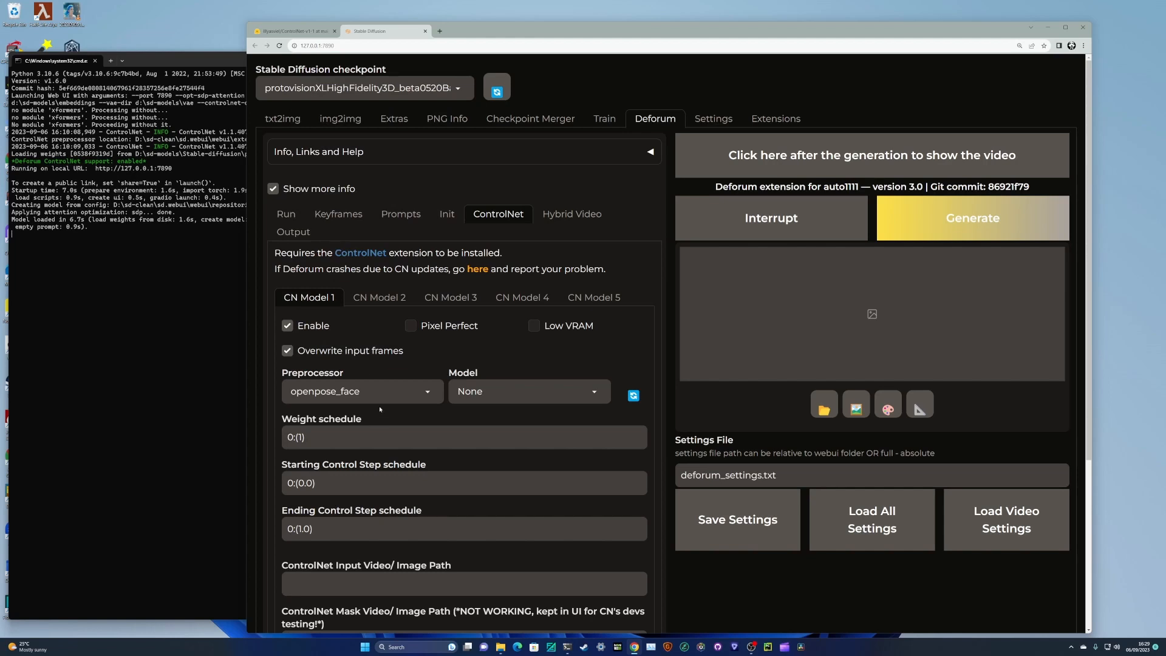
# Choose thibaud_xl_openpose as the first ControlNet slot's model and set its weight schedule to 0:(1.4).
pyautogui.click(595, 394)
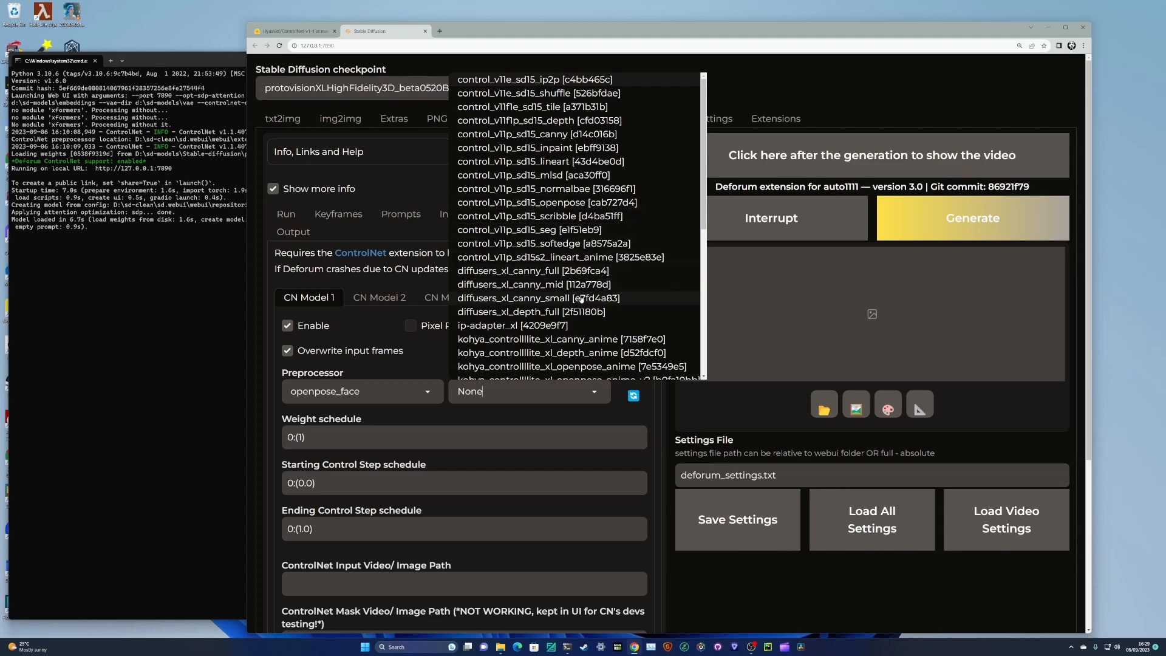
pyautogui.scroll(-2, 516, 267)
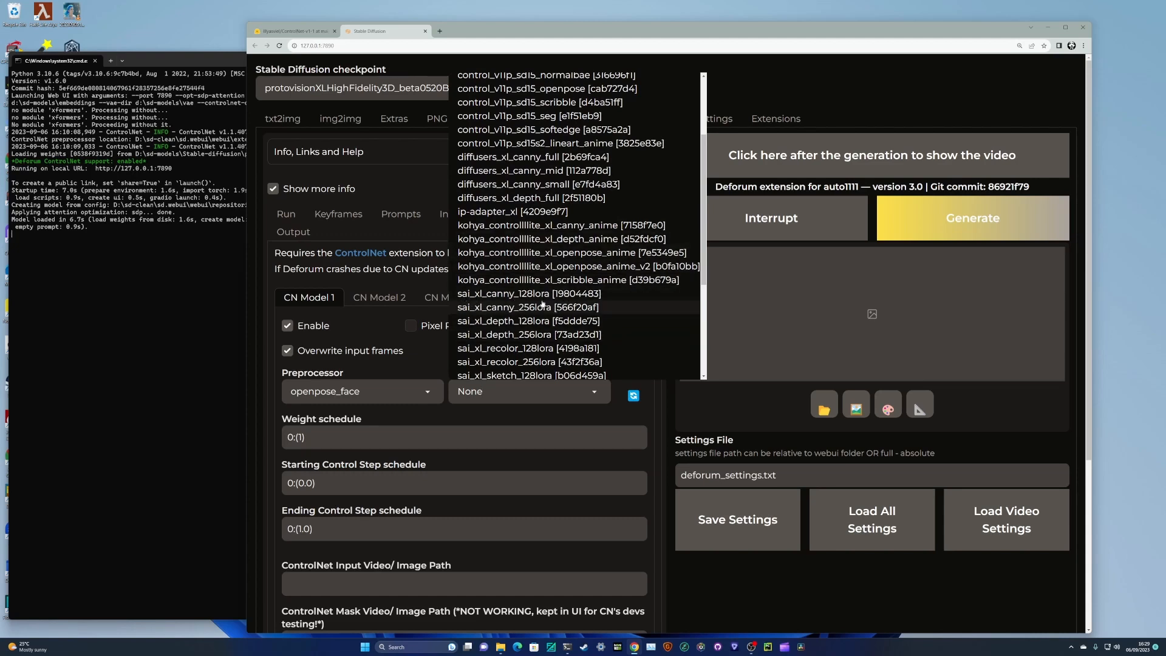
pyautogui.scroll(-3, 593, 321)
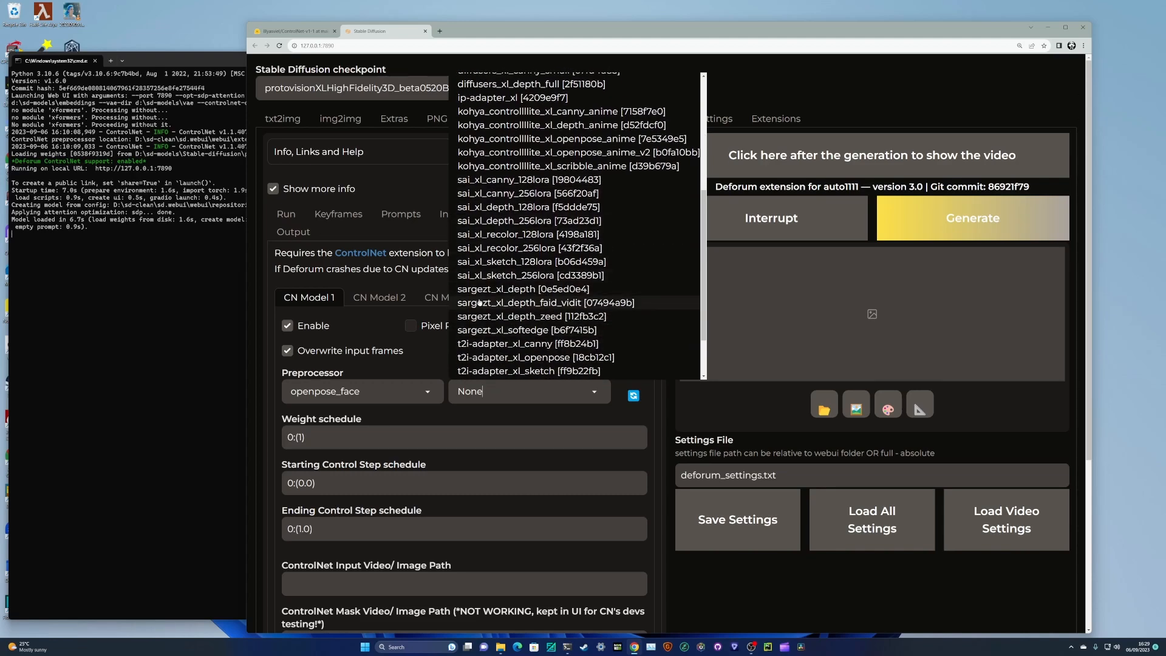
pyautogui.scroll(-2, 586, 303)
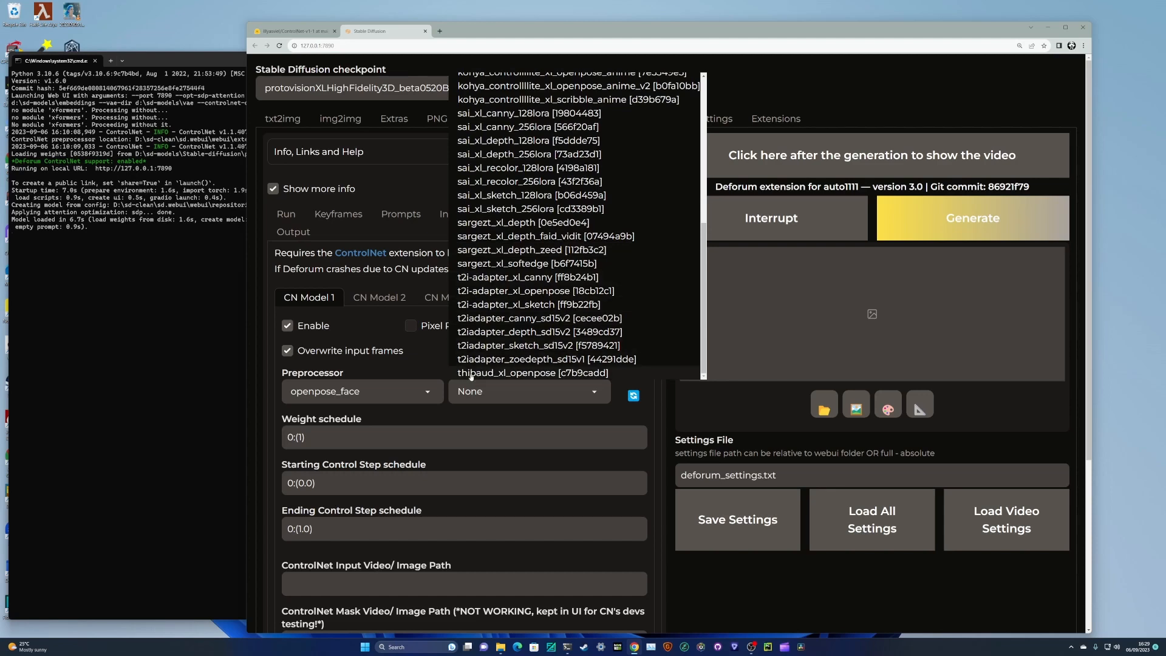
pyautogui.click(549, 373)
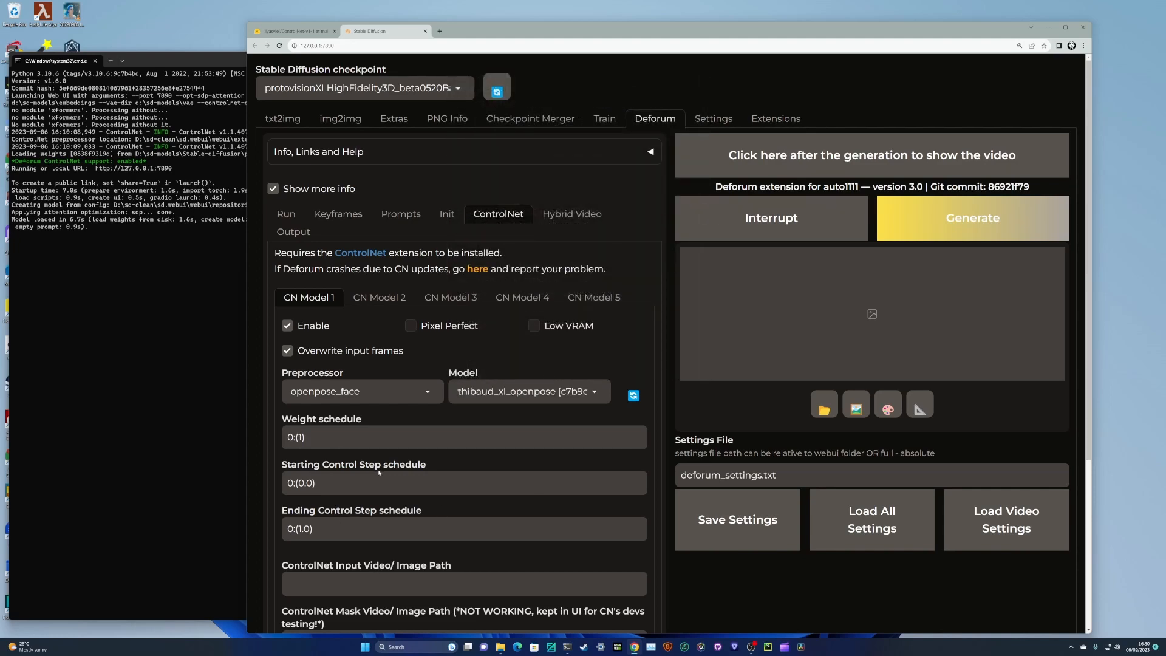
pyautogui.write('.4')
# Copy the path of IMG_8016.MOV from the inputs folder in File Explorer and use it as the first ControlNet slot's input video.
pyautogui.scroll(-1, 564, 508)
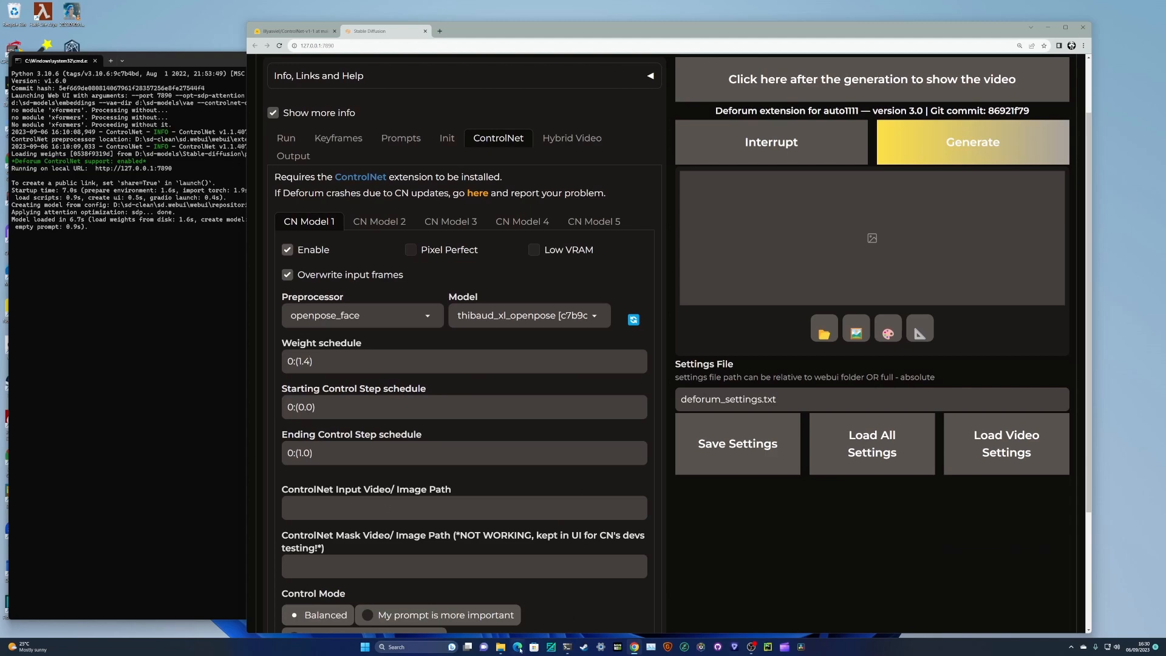
pyautogui.click(501, 647)
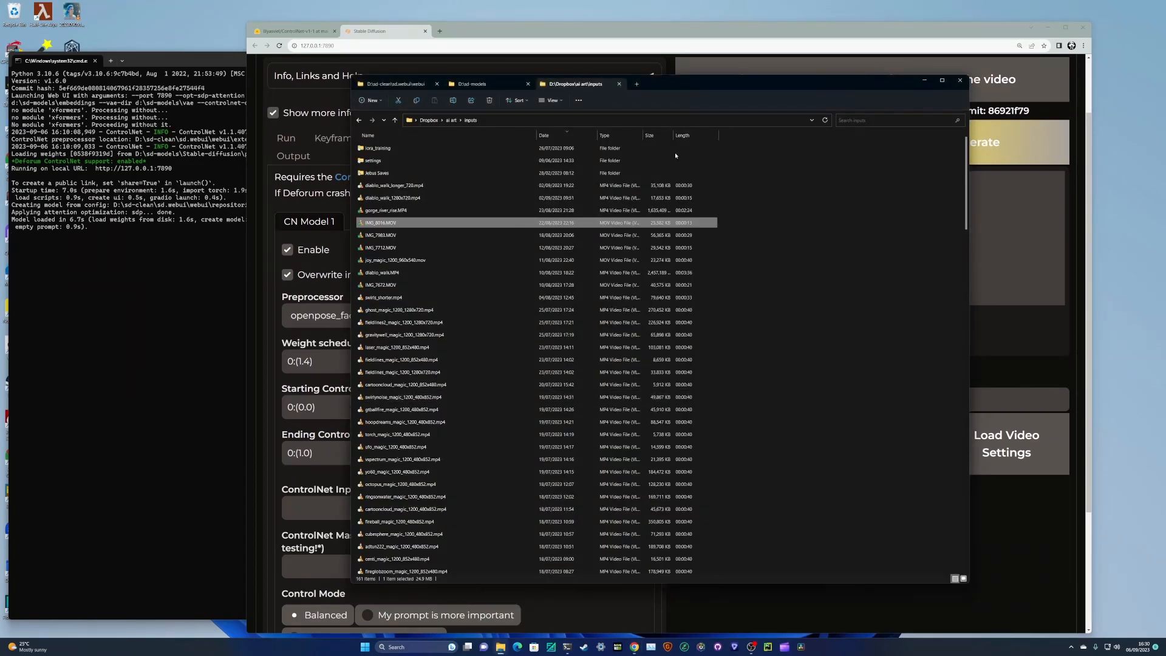
pyautogui.rightClick(385, 224)
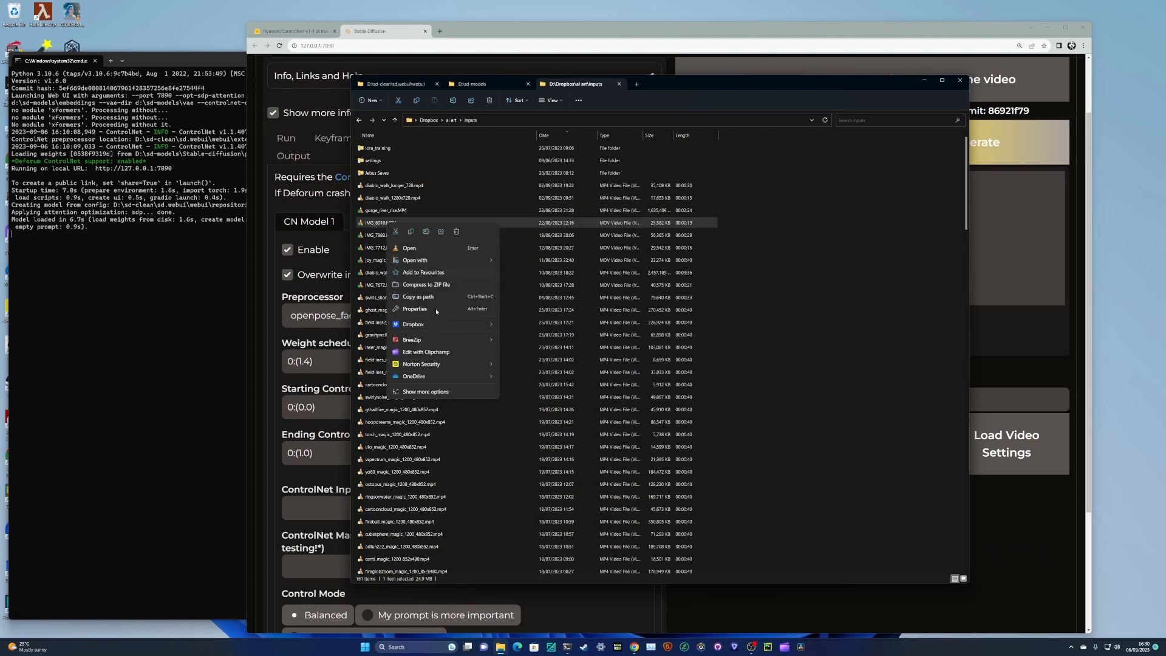
pyautogui.click(418, 297)
pyautogui.click(320, 506)
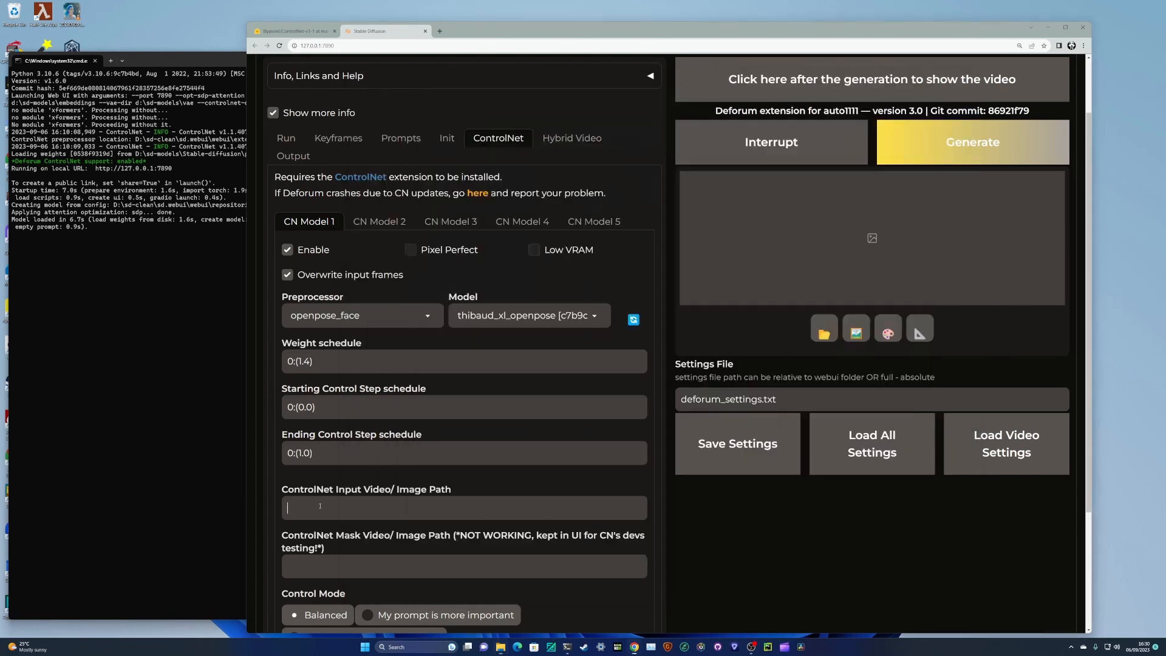
pyautogui.hotkey('ctrl', 'v')
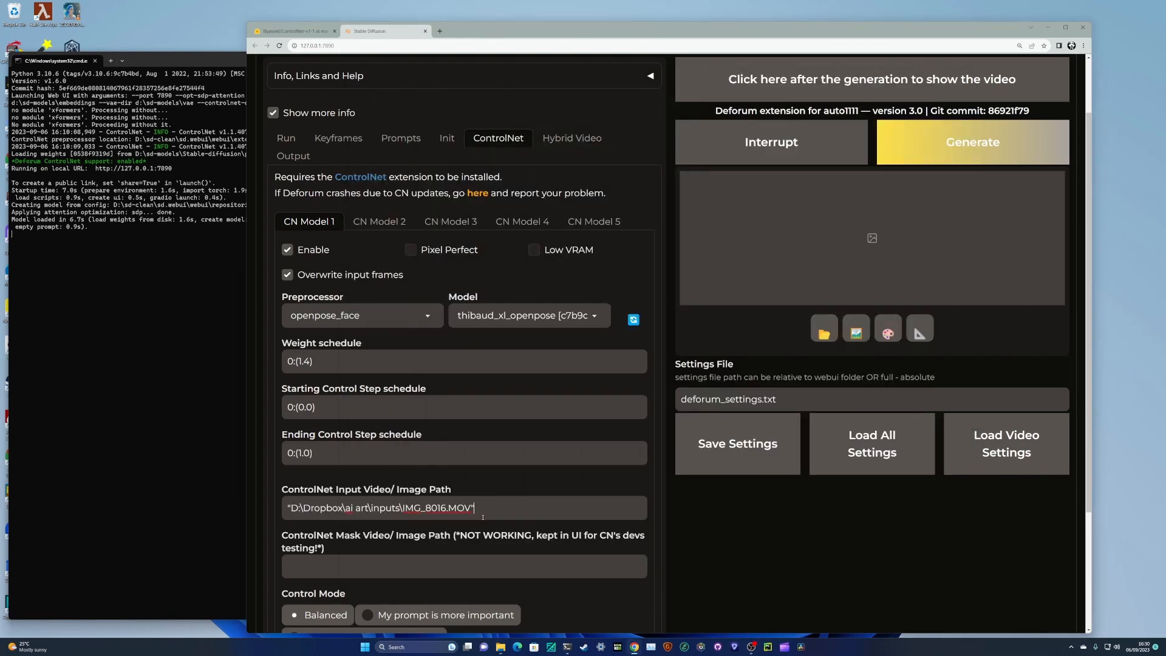
# Set the first ControlNet slot's control mode to "My prompt is more important" and enable Pixel Perfect.
pyautogui.scroll(-1, 533, 498)
pyautogui.click(477, 578)
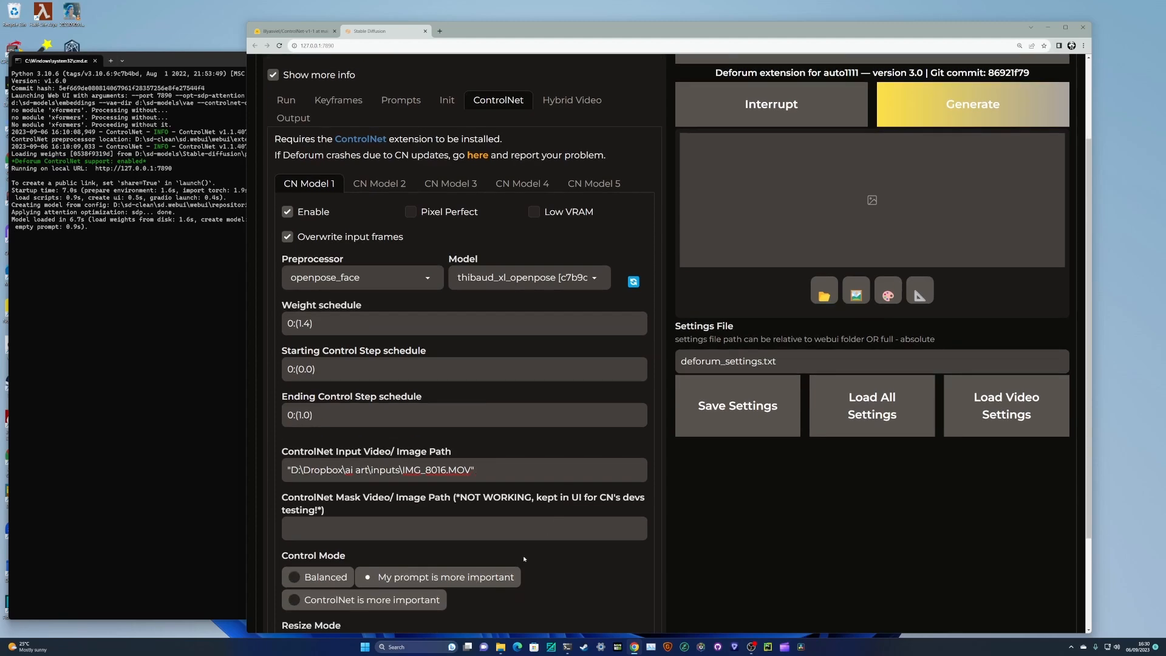
pyautogui.scroll(-2, 529, 547)
pyautogui.scroll(4, 529, 547)
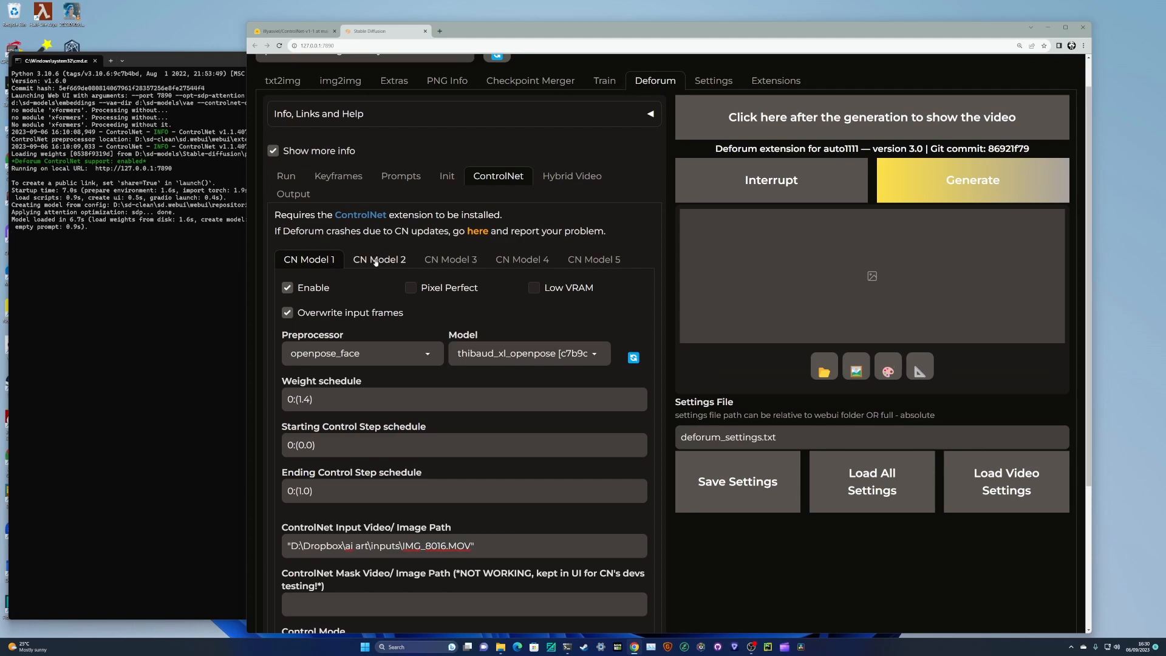
pyautogui.click(429, 292)
# Enable the second ControlNet model slot and set its preprocessor to canny.
pyautogui.click(377, 260)
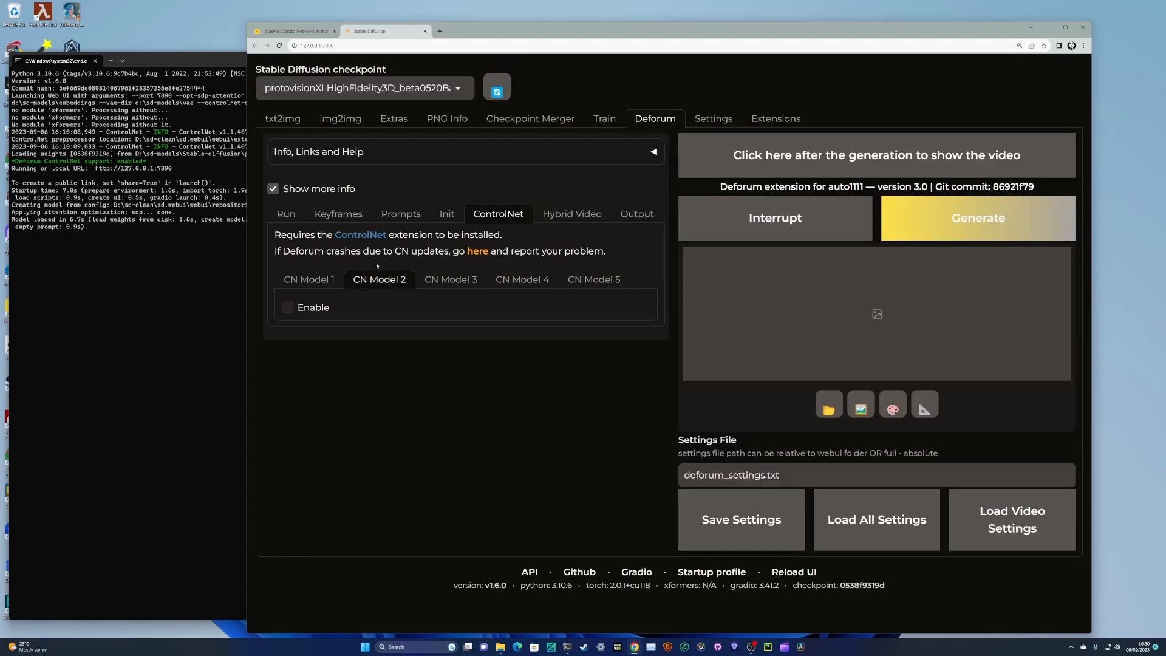
pyautogui.click(314, 308)
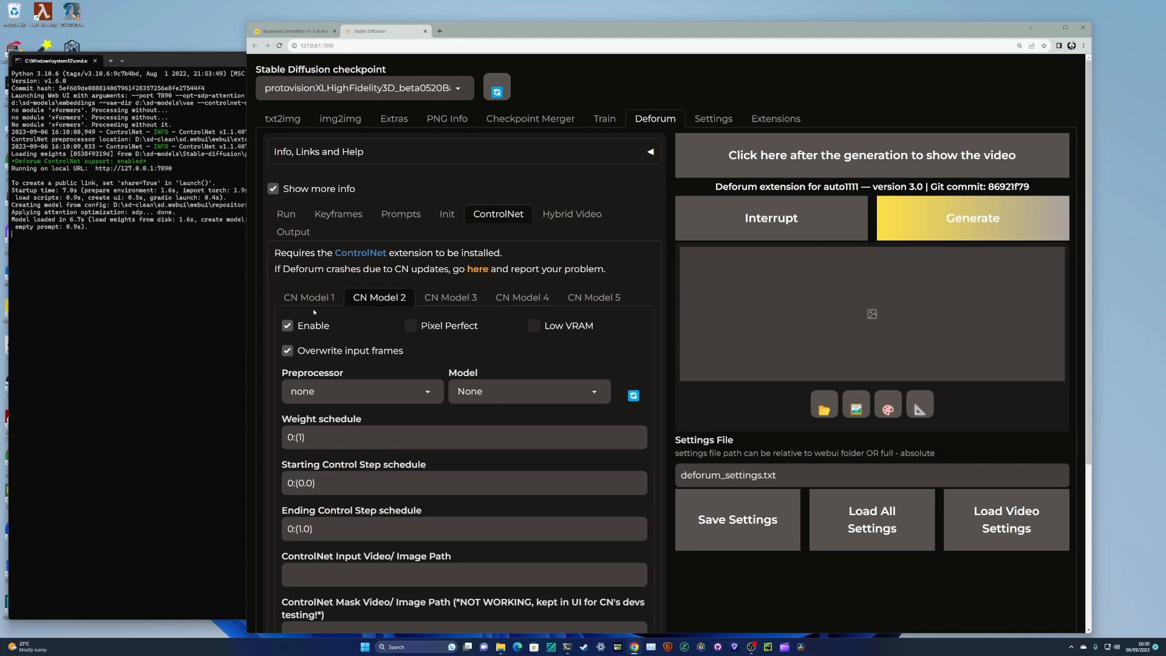
pyautogui.click(424, 398)
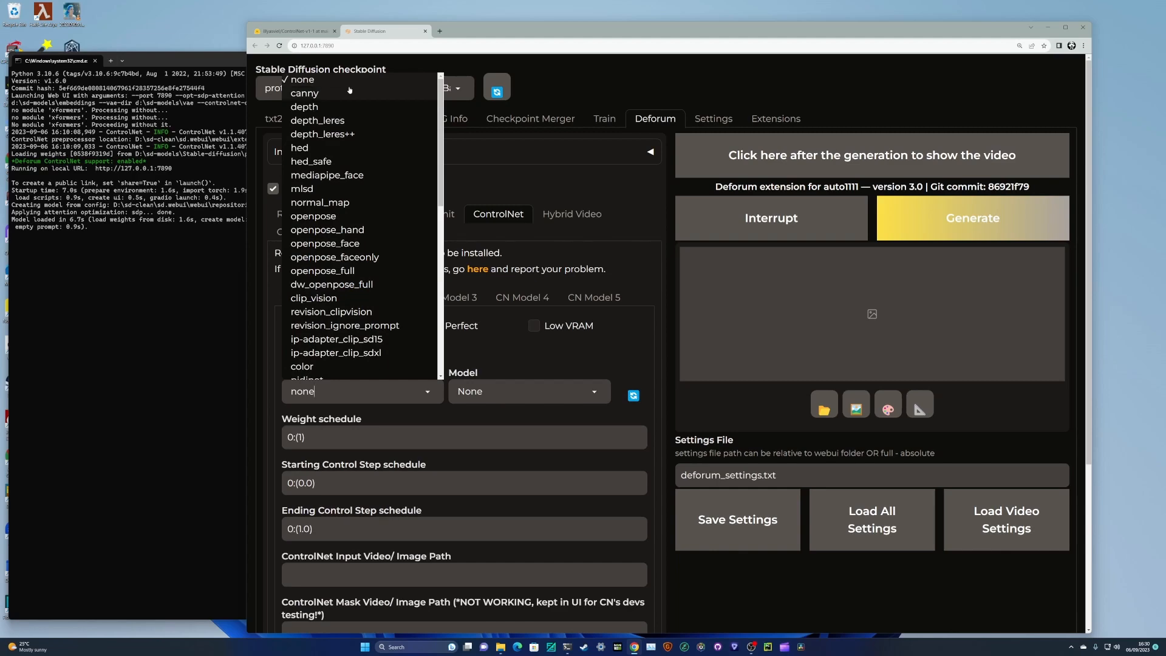
pyautogui.click(316, 93)
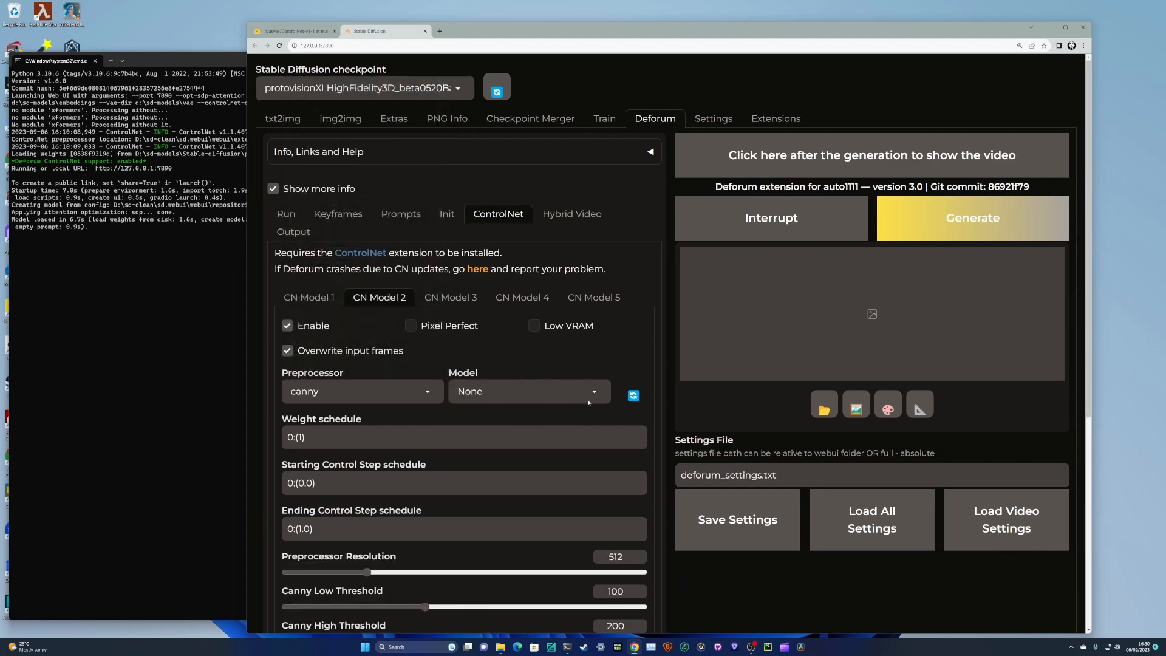
# Choose diffusers_xl_canny_full as the second ControlNet slot's model and set its weight schedule to 0:(2).
pyautogui.click(591, 396)
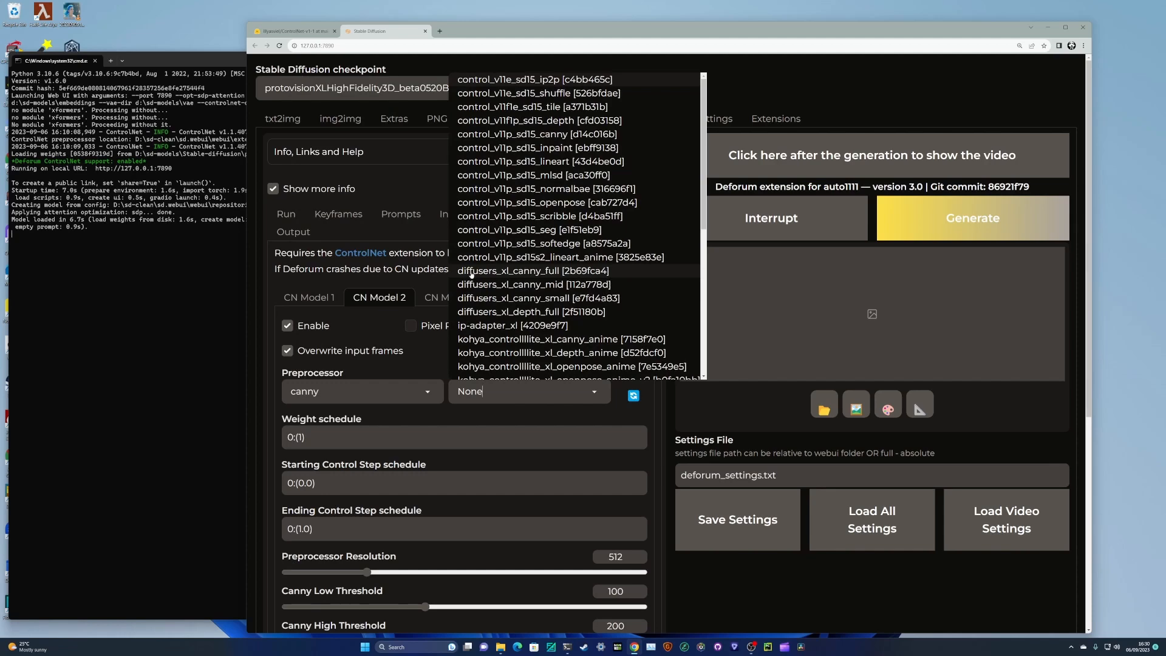
pyautogui.click(540, 273)
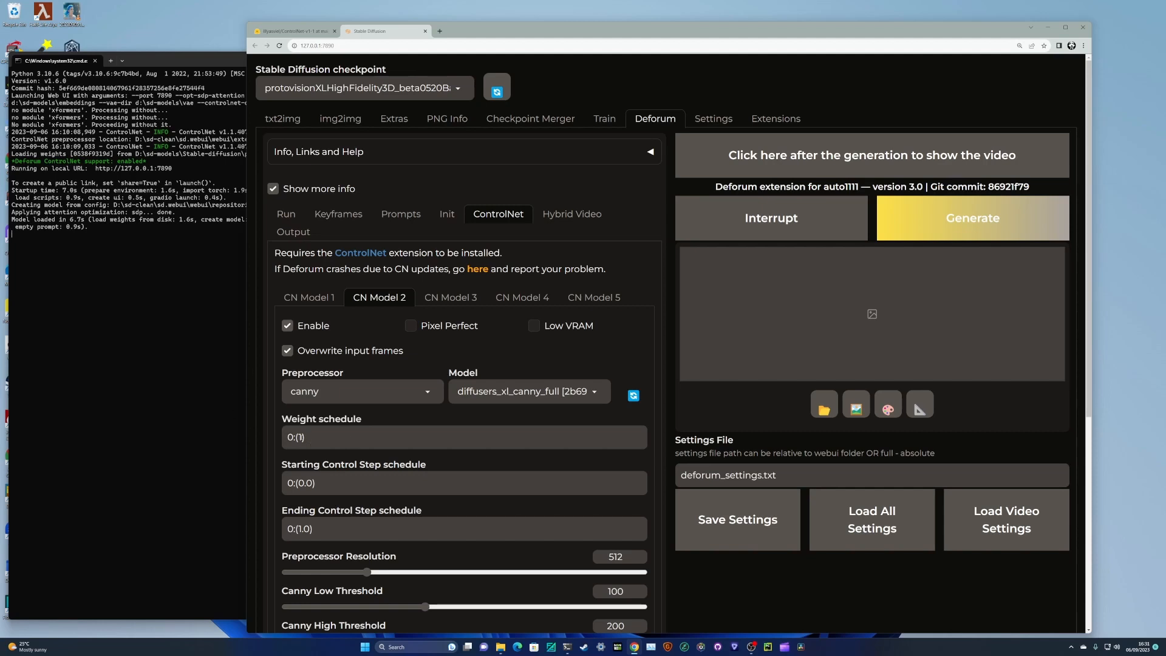
pyautogui.press('BackSpace')
pyautogui.write('2')
# Set the second ControlNet slot's ending control step schedule to 0:(0.35) and enable Pixel Perfect.
pyautogui.press('BackSpace')
pyautogui.press('BackSpace')
pyautogui.press('BackSpace')
pyautogui.press('BackSpace')
pyautogui.write('0.35')
pyautogui.click(439, 331)
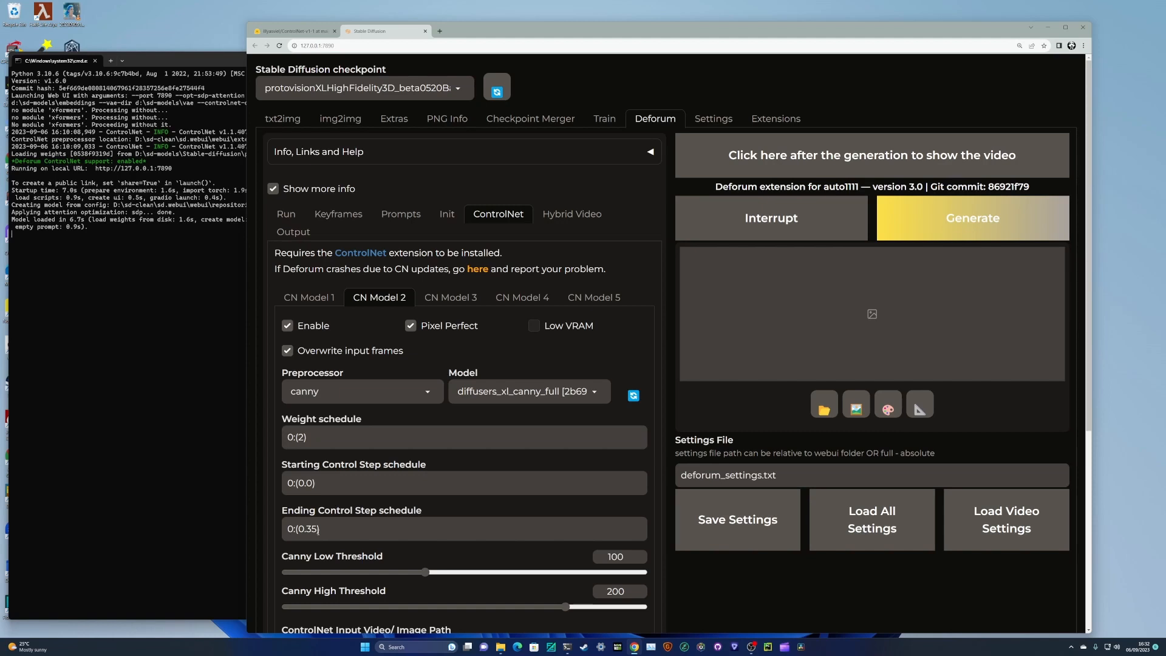
# Enable the third ControlNet model slot and set its preprocessor to canny.
pyautogui.click(444, 298)
pyautogui.click(310, 309)
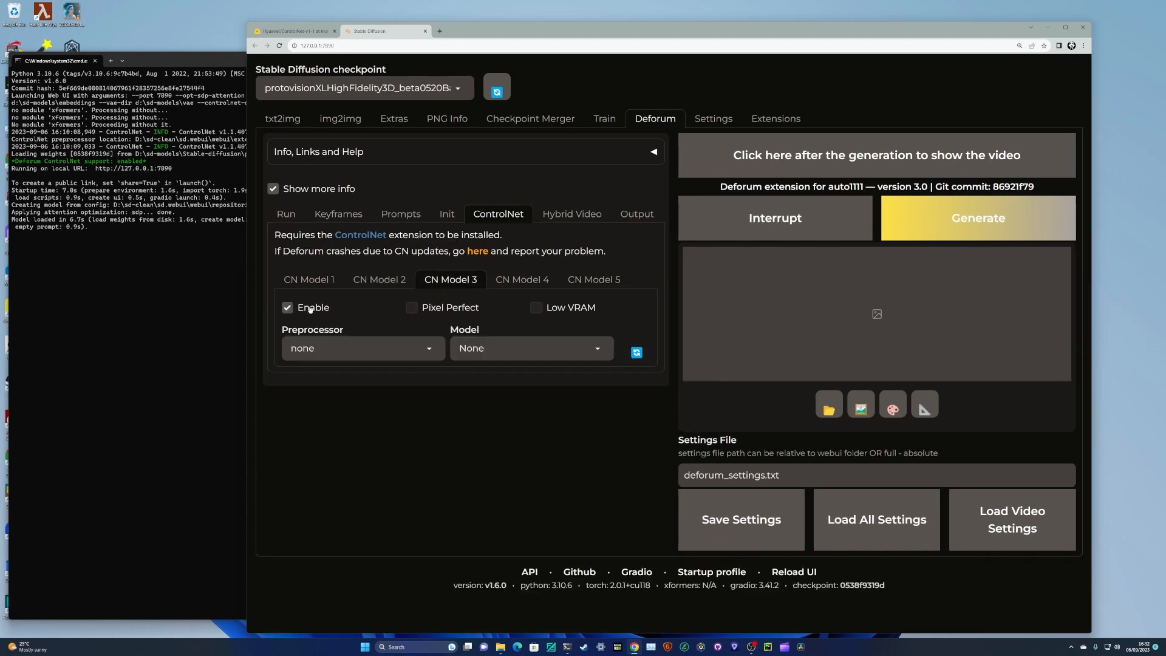
pyautogui.click(427, 393)
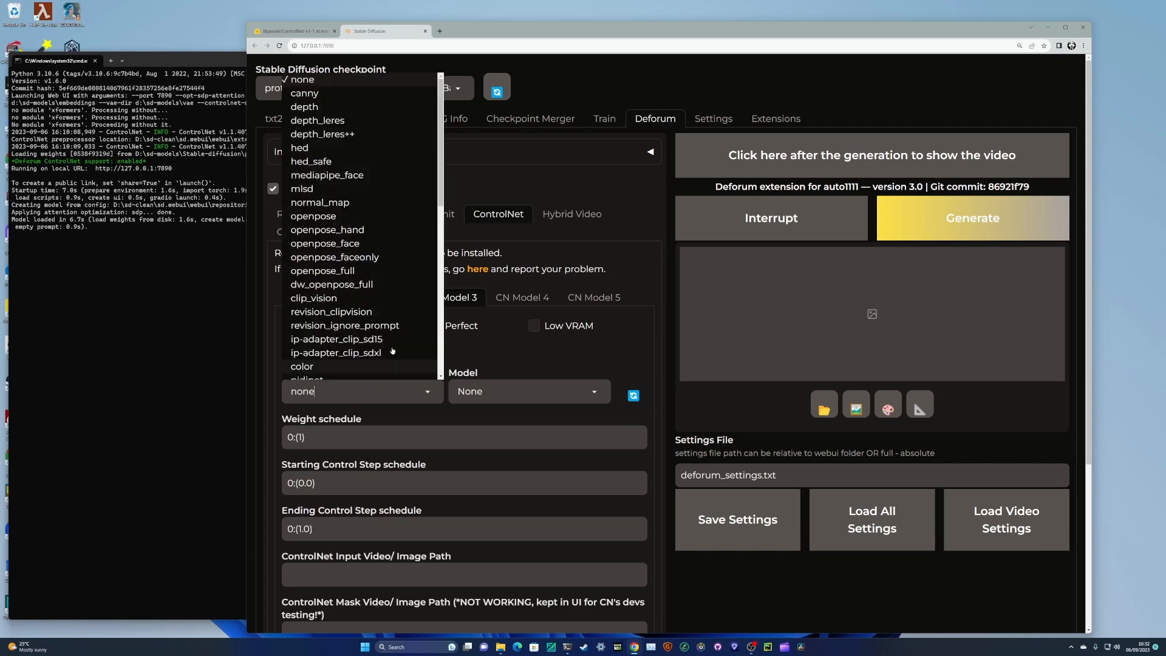
pyautogui.click(320, 92)
# Choose diffusers_xl_canny_full as the third ControlNet slot's model and set its weight schedule to 0:(2).
pyautogui.click(583, 394)
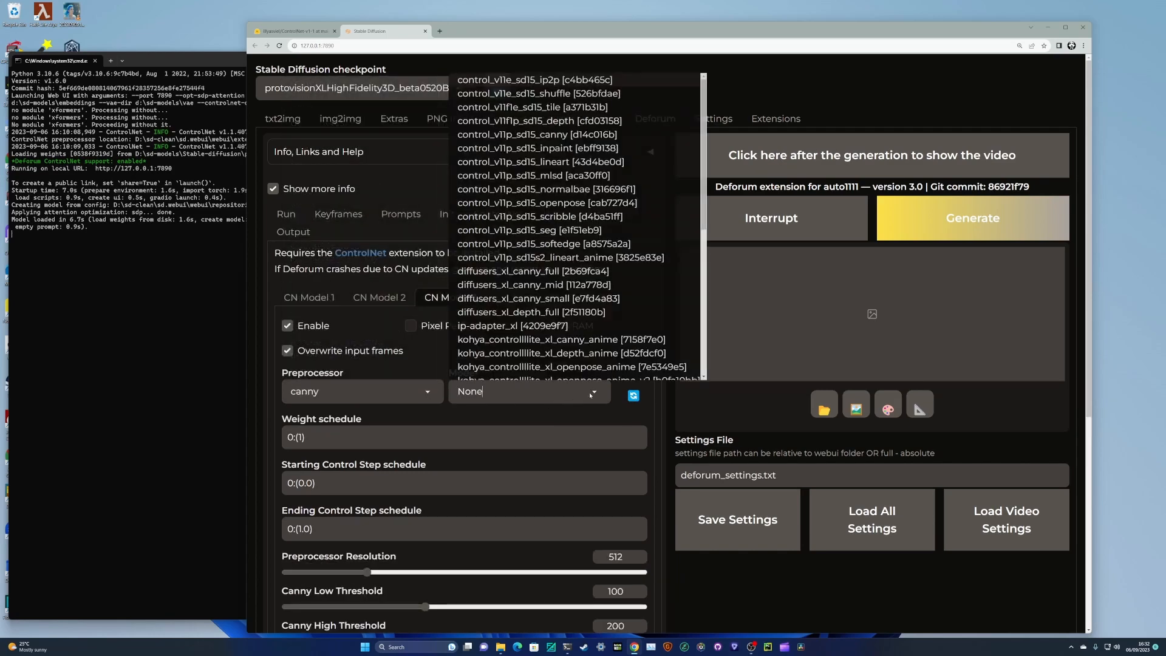
pyautogui.click(504, 228)
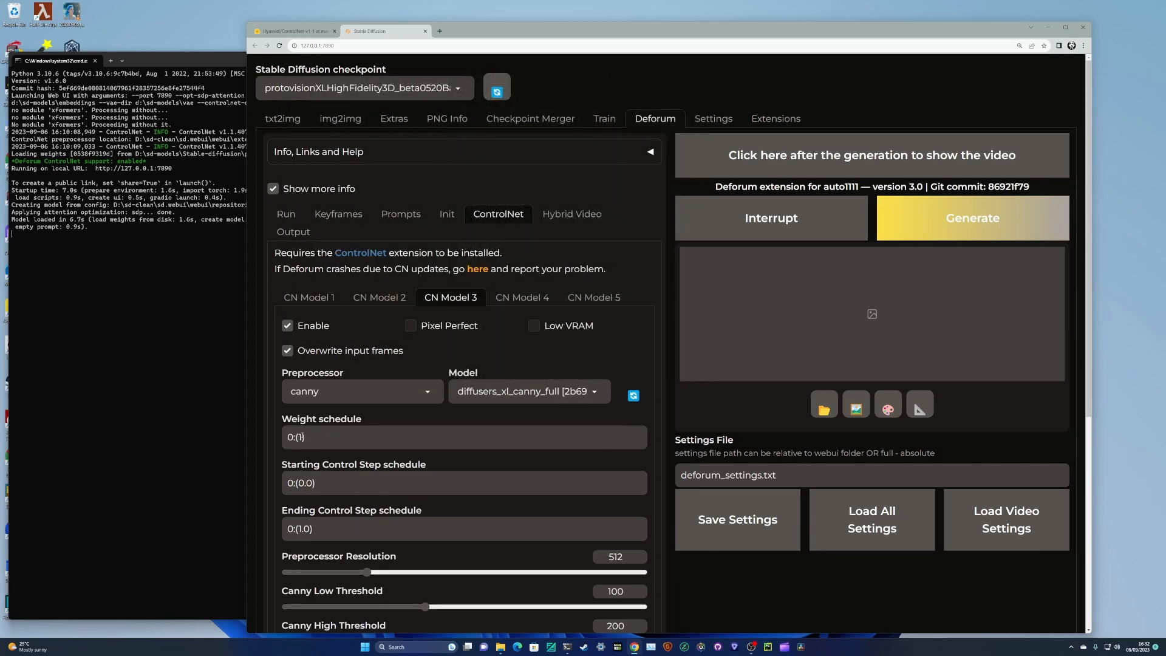
pyautogui.press('BackSpace')
pyautogui.write('2')
# Set the third ControlNet slot's starting control step schedule to 0:(0.35) and enable Pixel Perfect.
pyautogui.scroll(-1, 321, 447)
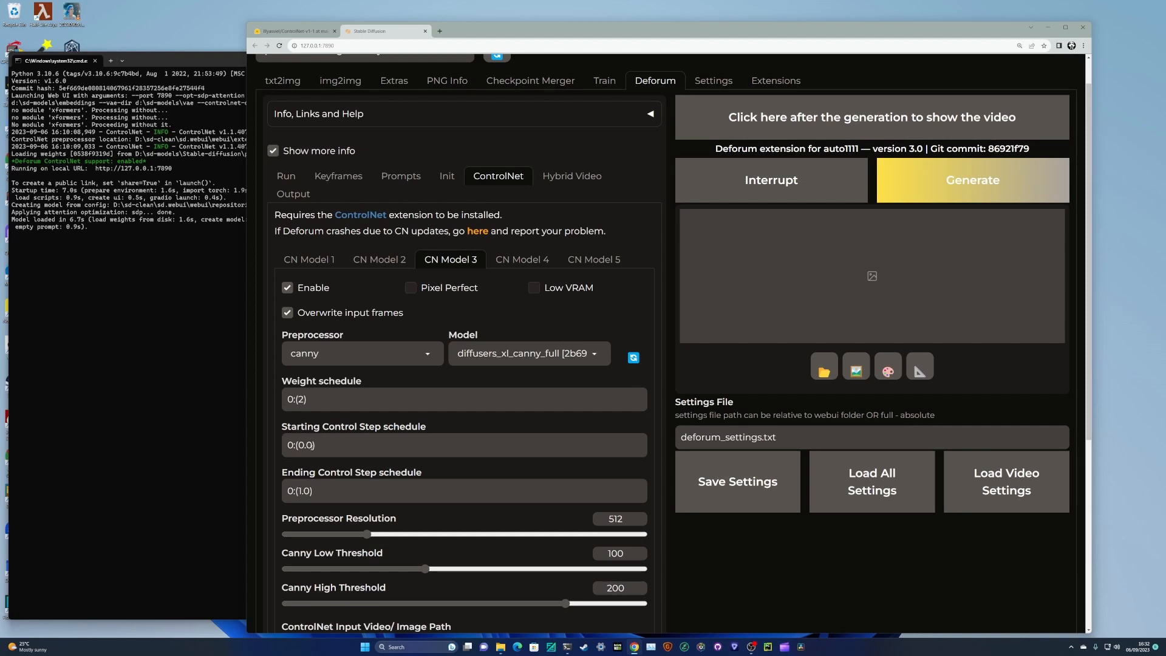
pyautogui.press('BackSpace')
pyautogui.write('35')
pyautogui.click(413, 288)
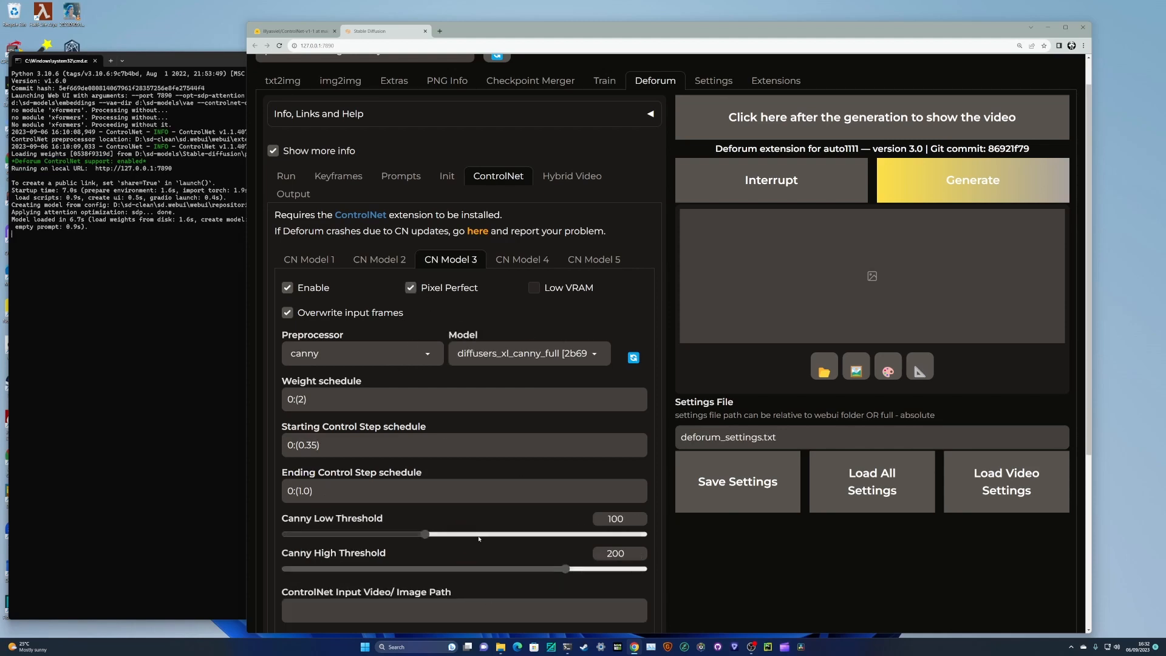
# Set the Canny low threshold to 67 in both the second and third ControlNet slots.
pyautogui.click(396, 261)
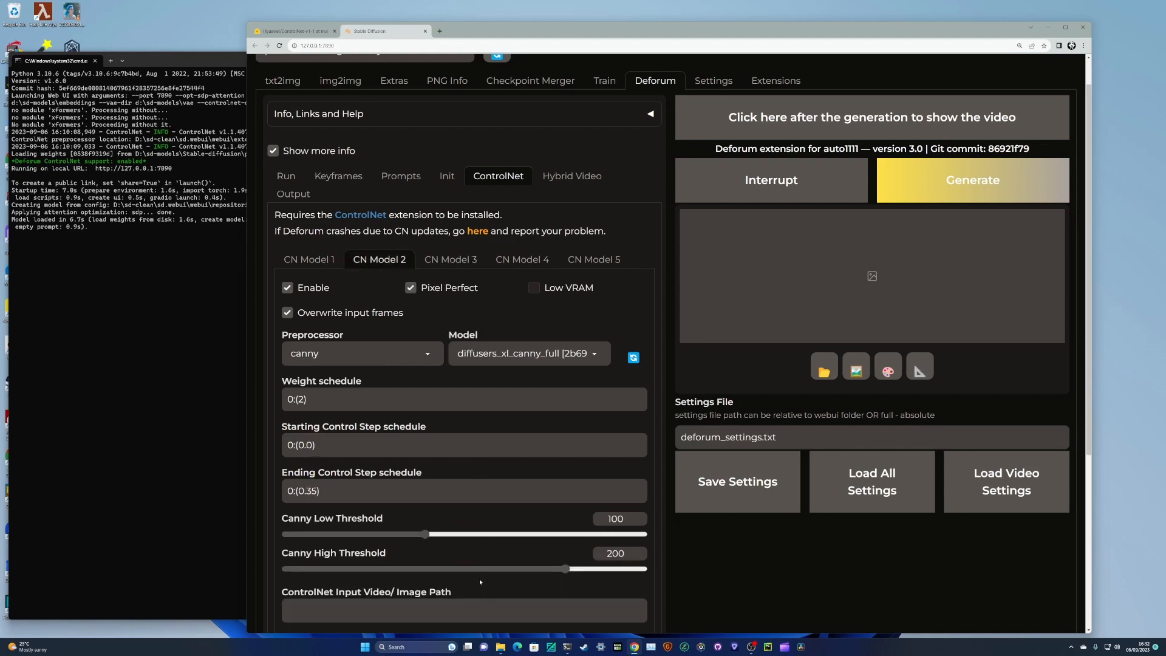
pyautogui.moveTo(425, 535); pyautogui.dragTo(380, 535)
pyautogui.click(446, 260)
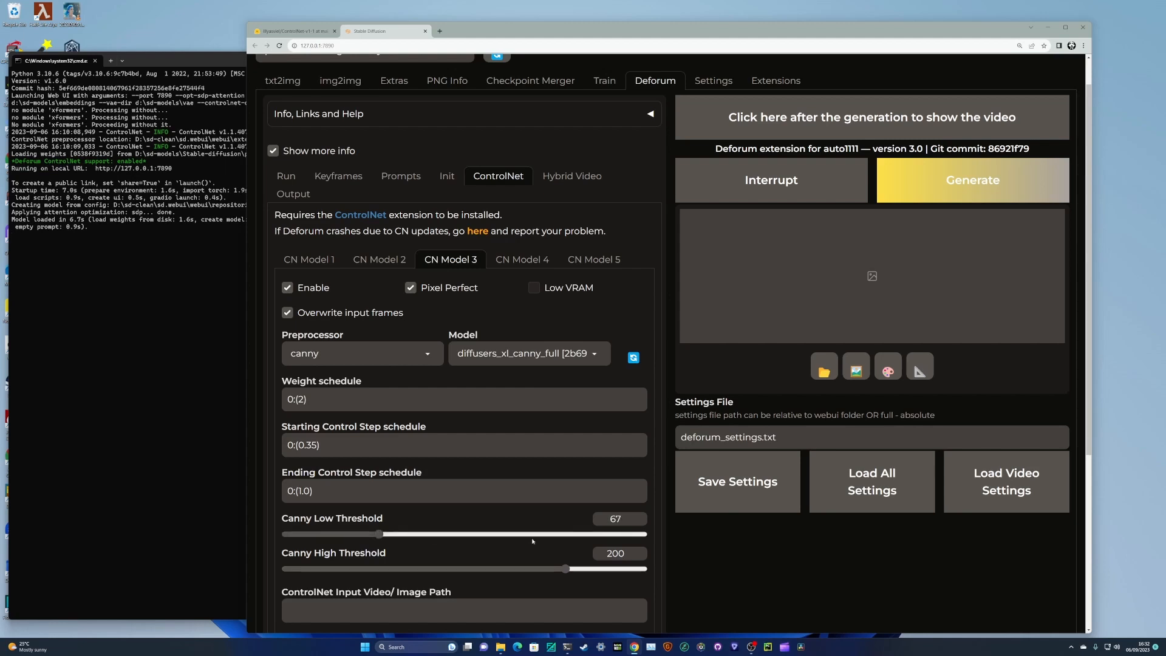
# Enter "D:\Dropbox\ai art\inputs\IMG_8016.MOV" as the input video path for the second and third ControlNet slots.
pyautogui.click(380, 259)
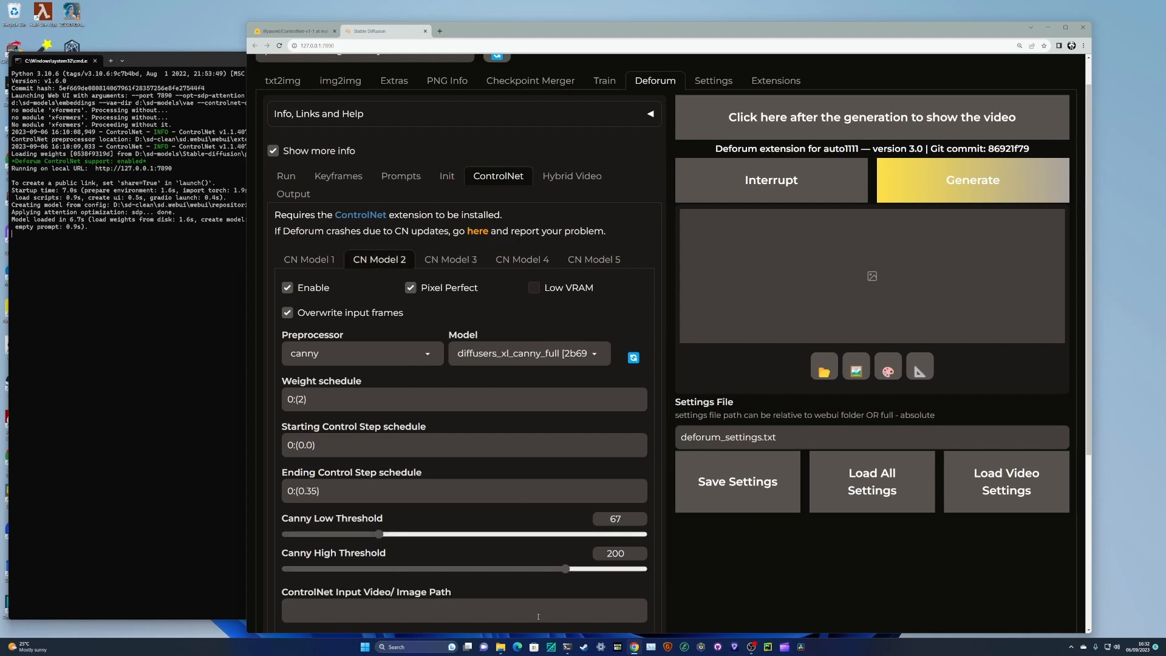
pyautogui.scroll(-1, 503, 581)
pyautogui.write('"D:\\Dropbox\\ai art\\inputs\\IMG_8016.MOV"')
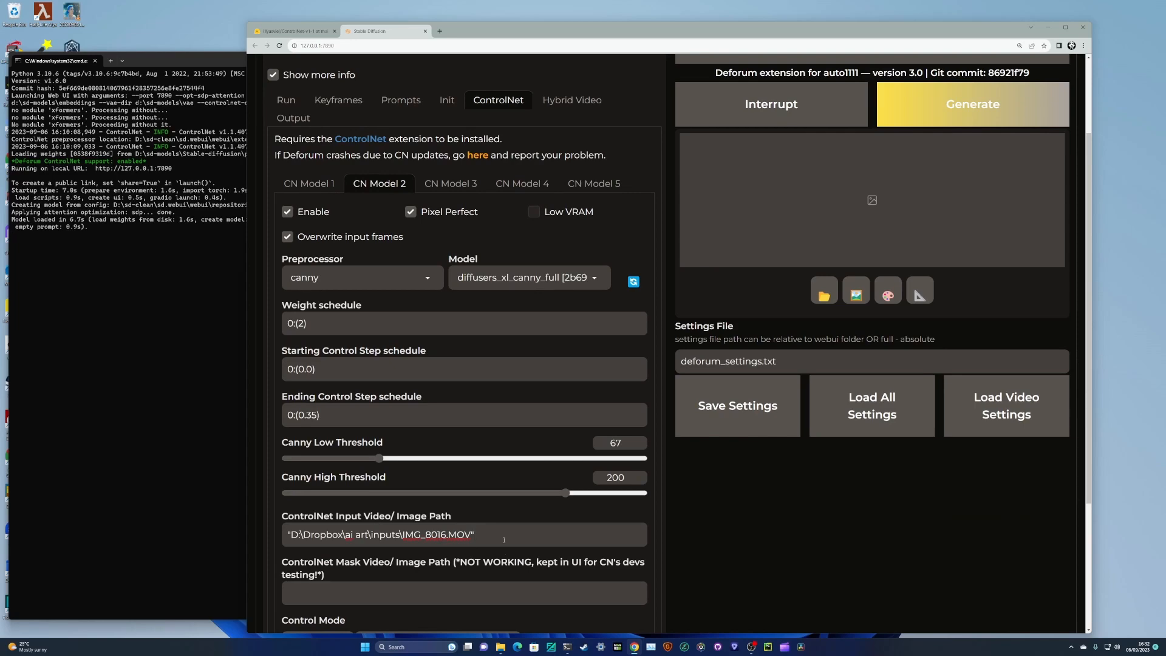
pyautogui.click(451, 184)
pyautogui.click(475, 536)
pyautogui.write('"D:\\Dropbox\\ai art\\inputs\\IMG_8016.MOV"')
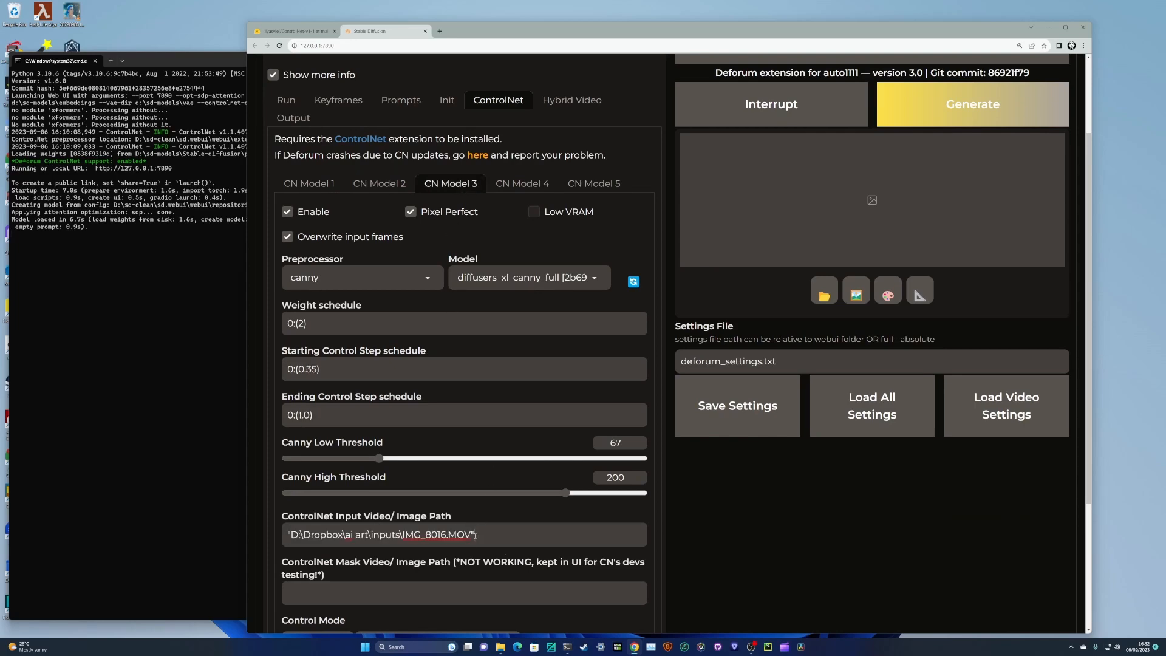
# Set the control mode of the second and third ControlNet slots to "My prompt is more important".
pyautogui.click(379, 184)
pyautogui.scroll(-2, 483, 435)
pyautogui.scroll(3, 484, 435)
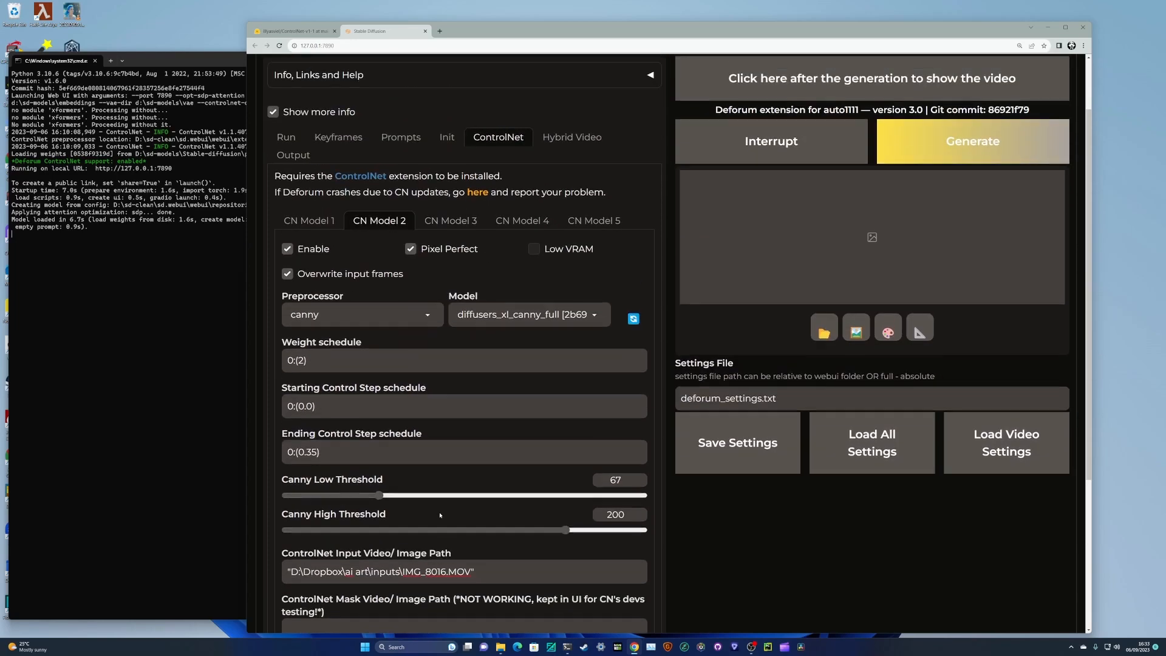
pyautogui.click(464, 222)
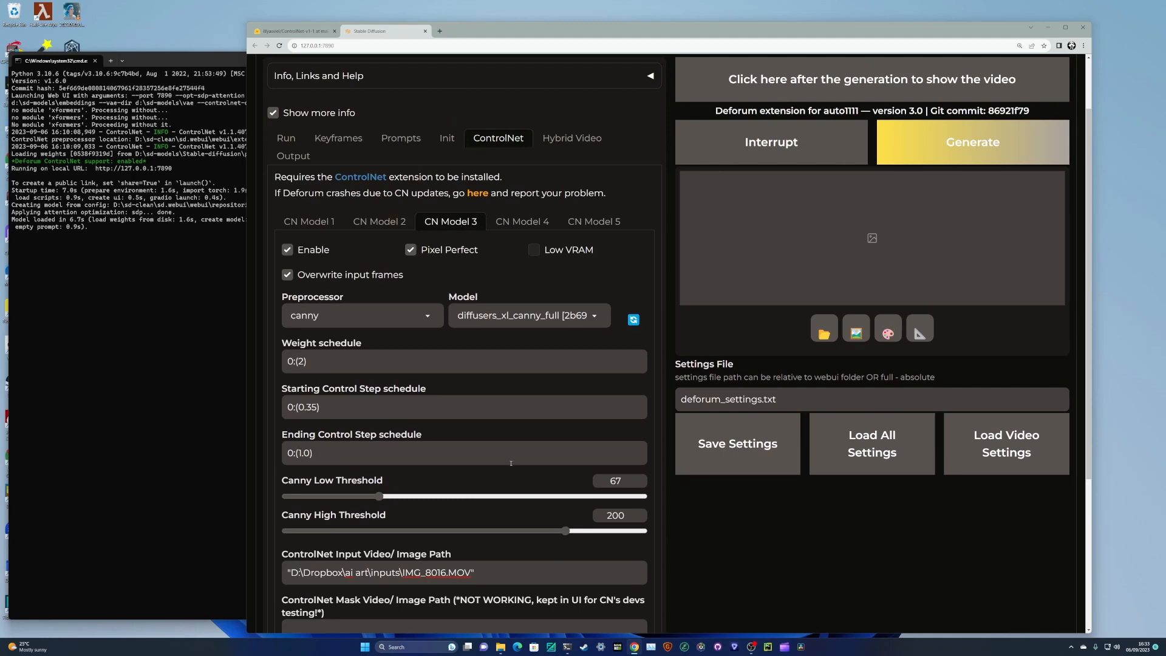
pyautogui.scroll(-4, 672, 537)
pyautogui.click(401, 453)
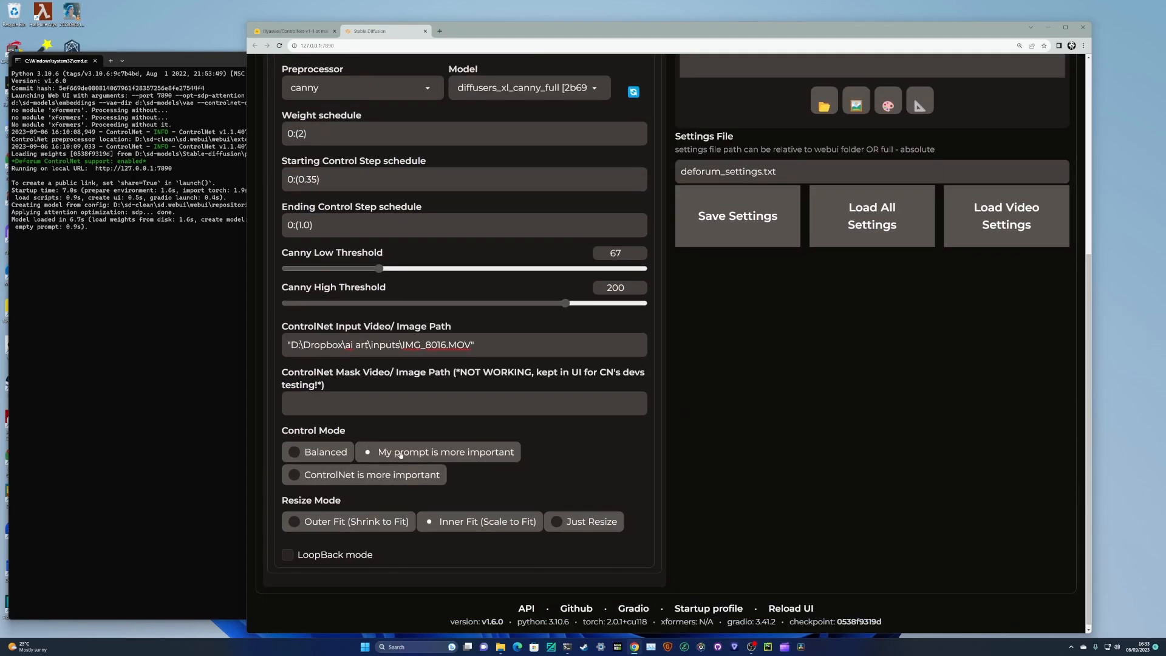
# Enable the fourth ControlNet slot with the hed_safe preprocessor and the sargezt_xl_softedge model.
pyautogui.scroll(4, 525, 464)
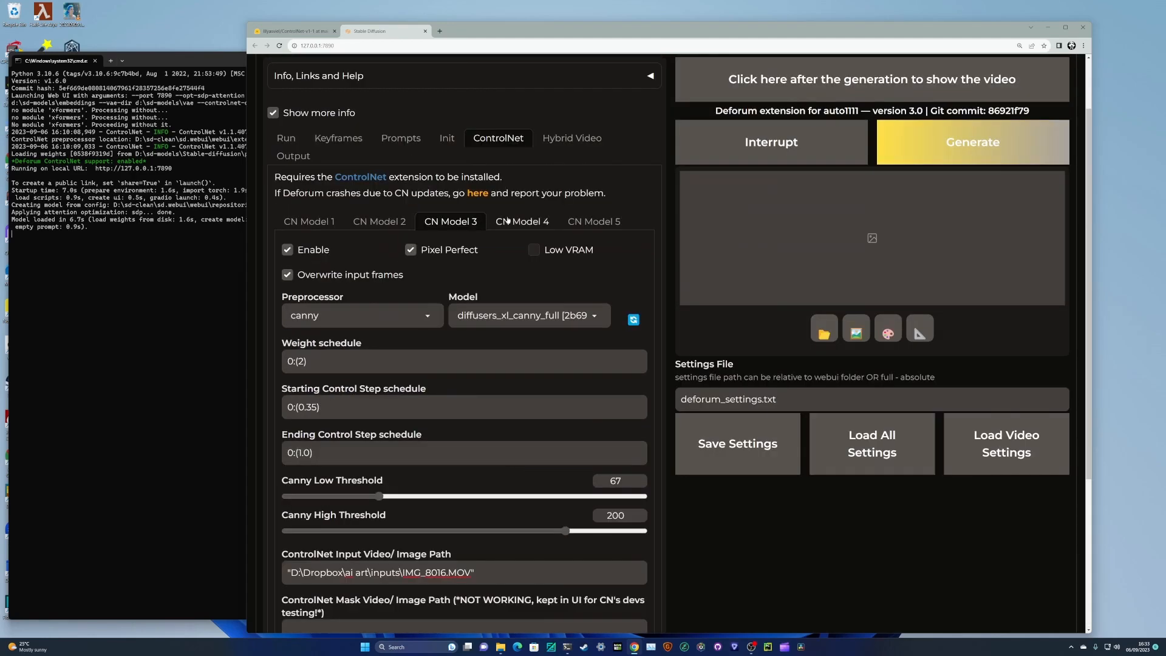
pyautogui.click(516, 223)
pyautogui.click(290, 309)
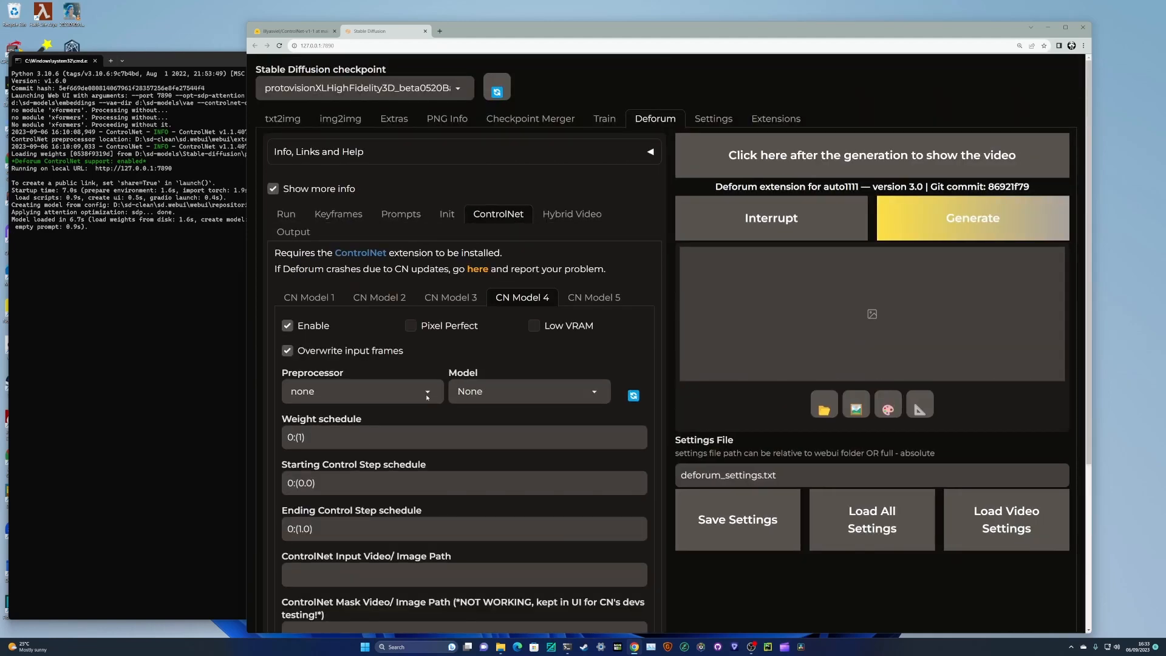
pyautogui.click(428, 393)
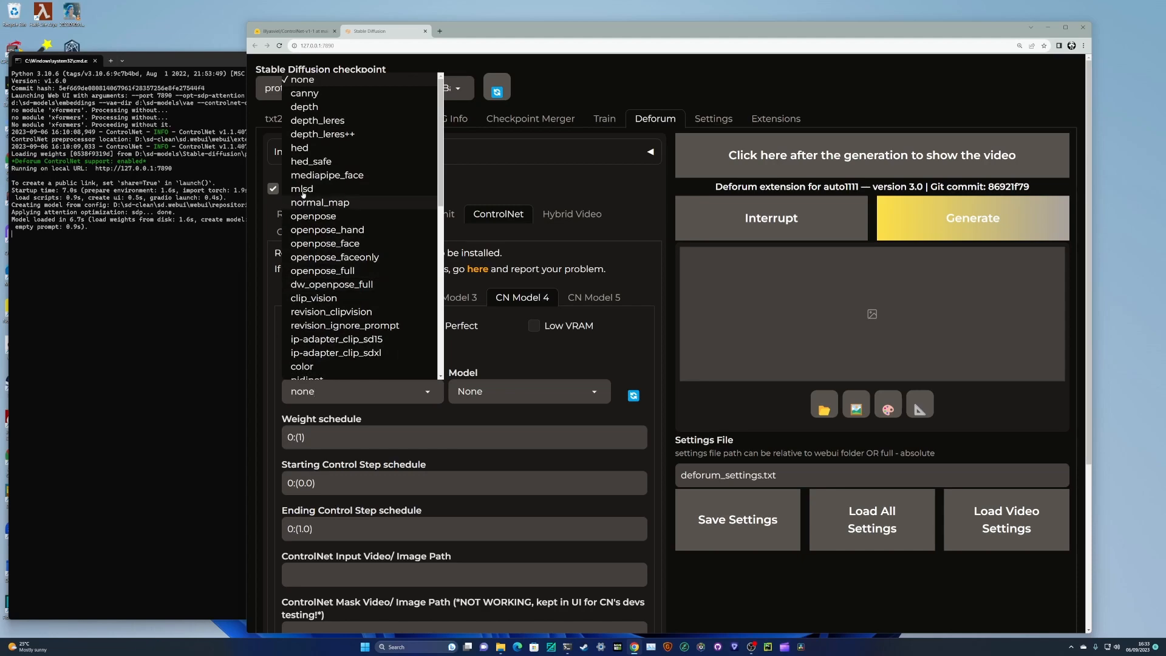
pyautogui.click(334, 161)
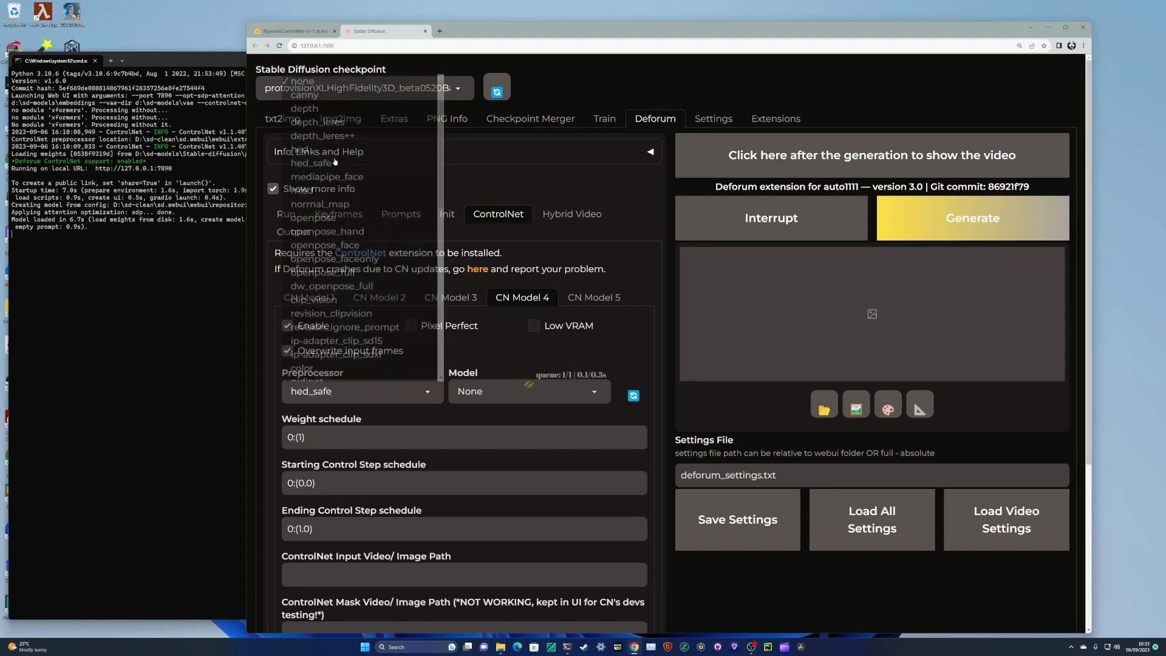
pyautogui.click(600, 400)
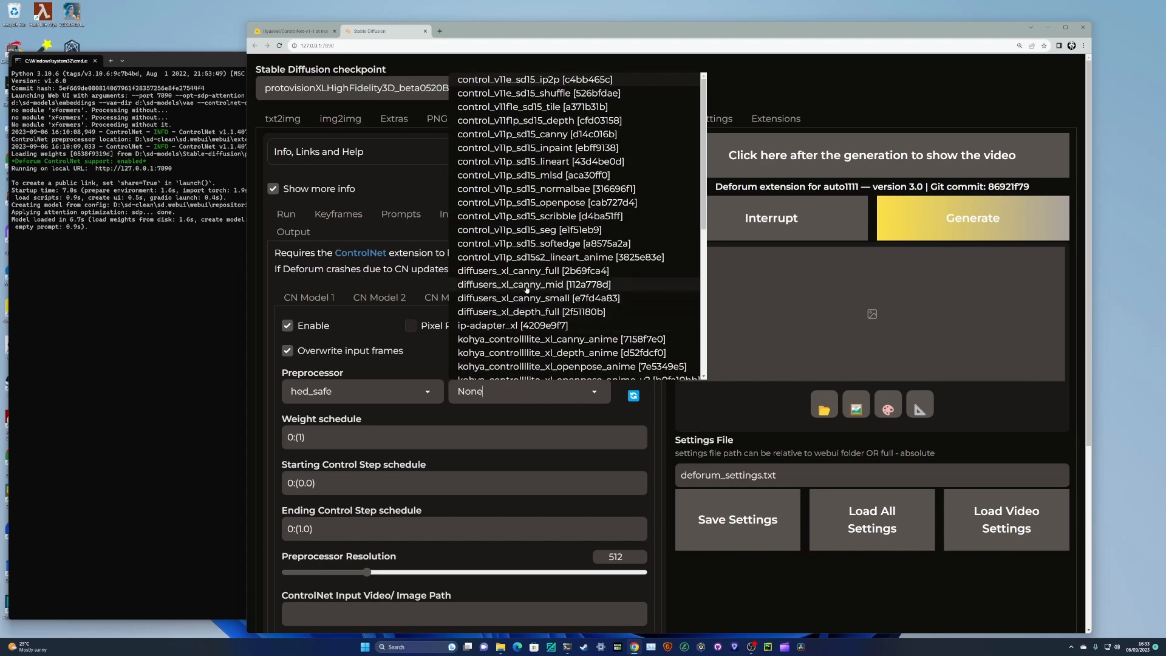
pyautogui.scroll(-3, 602, 339)
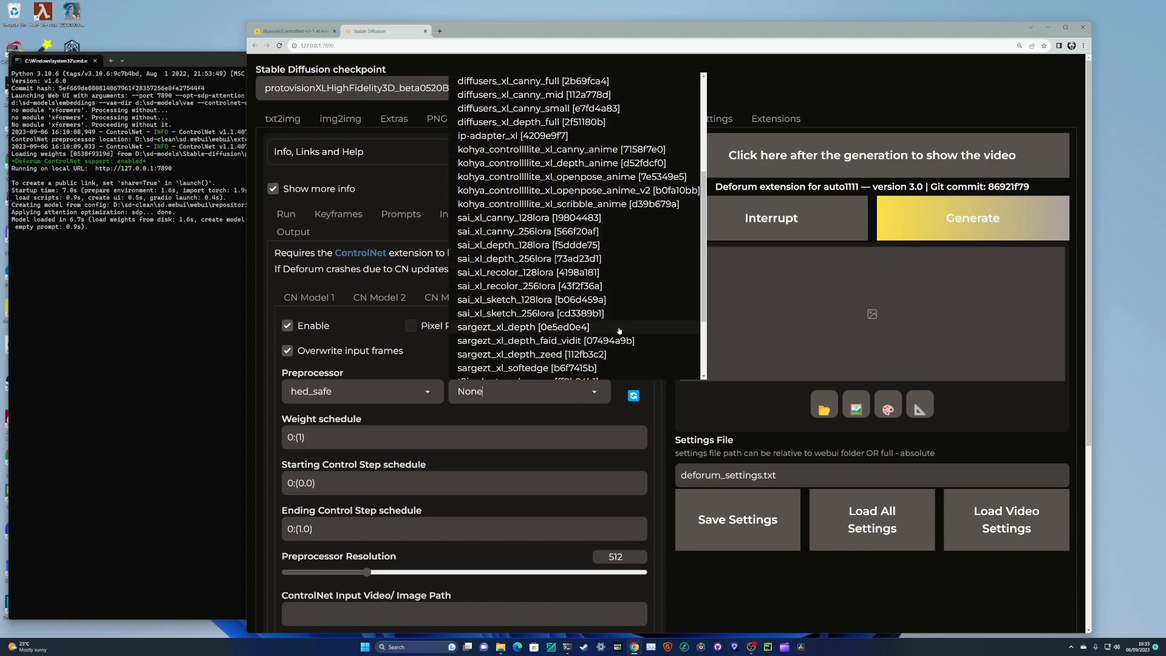
pyautogui.scroll(-2, 598, 328)
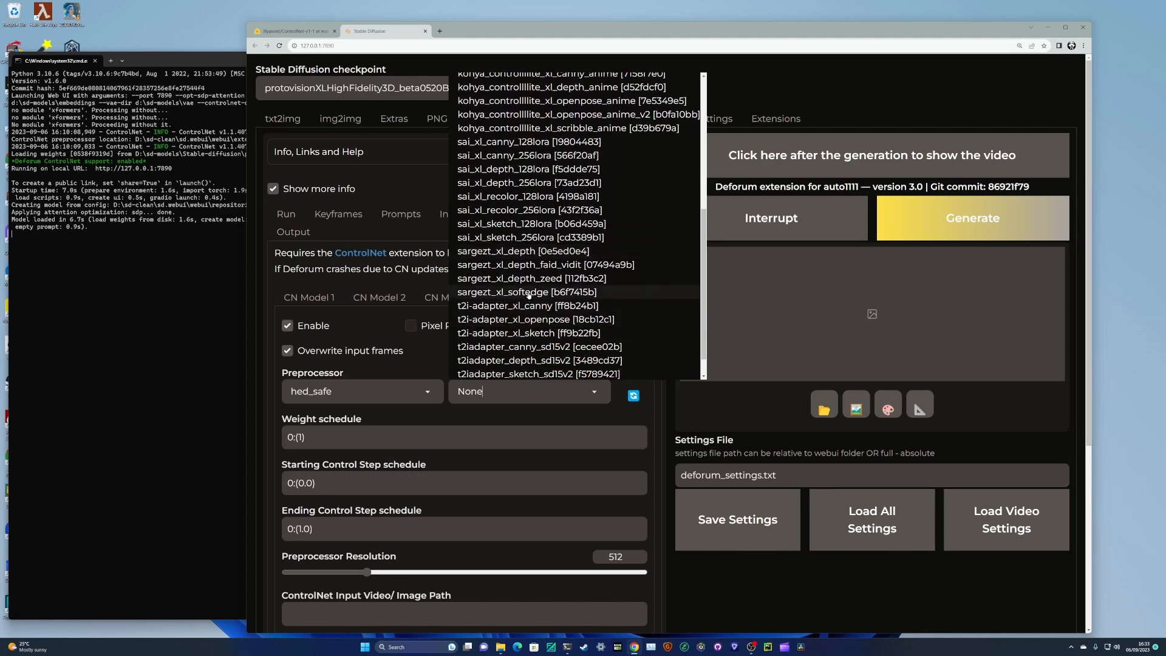
pyautogui.click(528, 297)
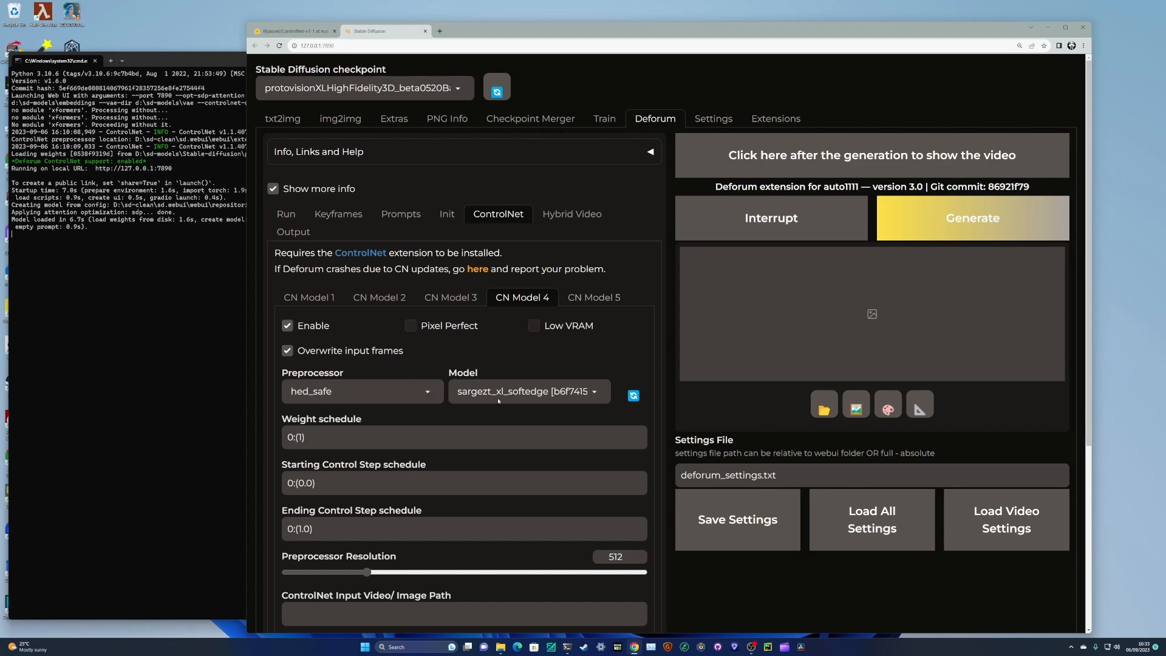
# Set the fourth ControlNet slot's weight schedule to 0:(1.1) and enable Pixel Perfect.
pyautogui.write('.1')
pyautogui.click(434, 328)
pyautogui.scroll(-1, 428, 517)
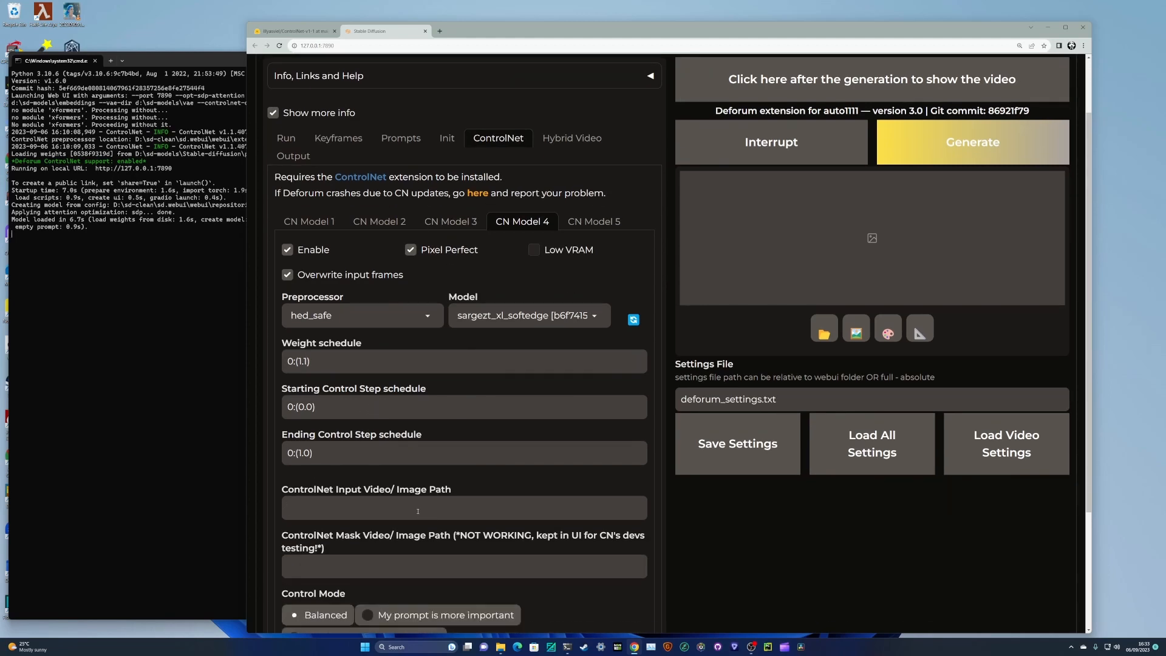
# Use "D:\Dropbox\ai art\inputs\IMG_8016.MOV" as the fourth ControlNet slot's input video and set its control mode to "My prompt is more important".
pyautogui.click(418, 511)
pyautogui.write('"D:\\Dropbox\\ai art\\inputs\\IMG_8016.MOV"')
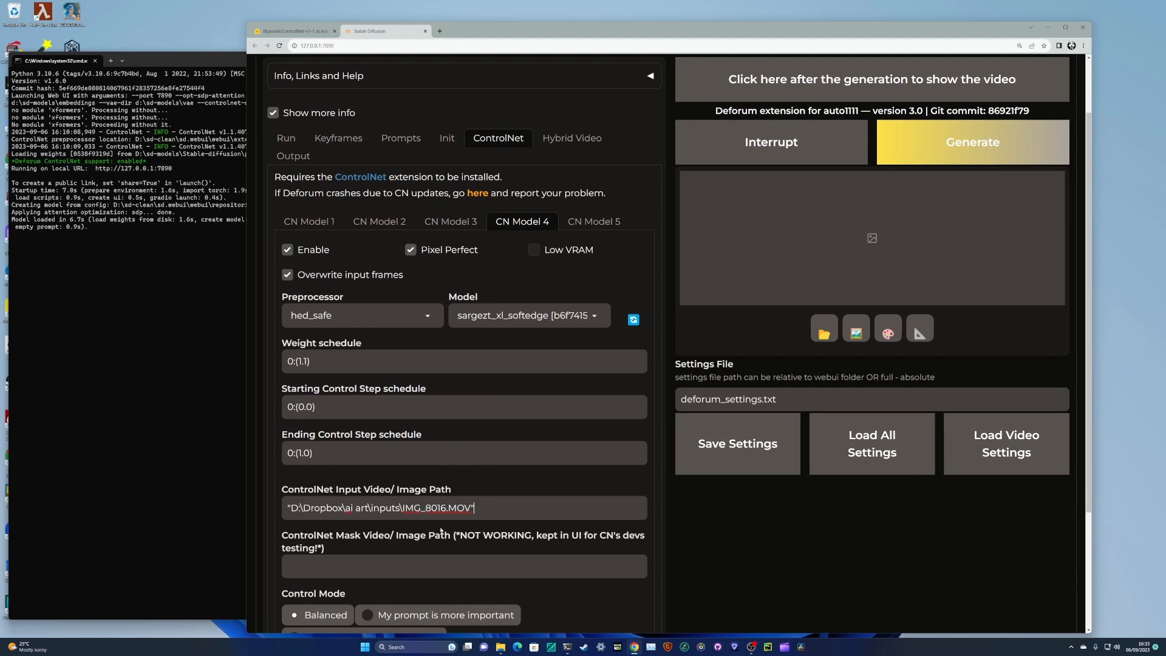
pyautogui.click(397, 619)
pyautogui.scroll(1, 490, 498)
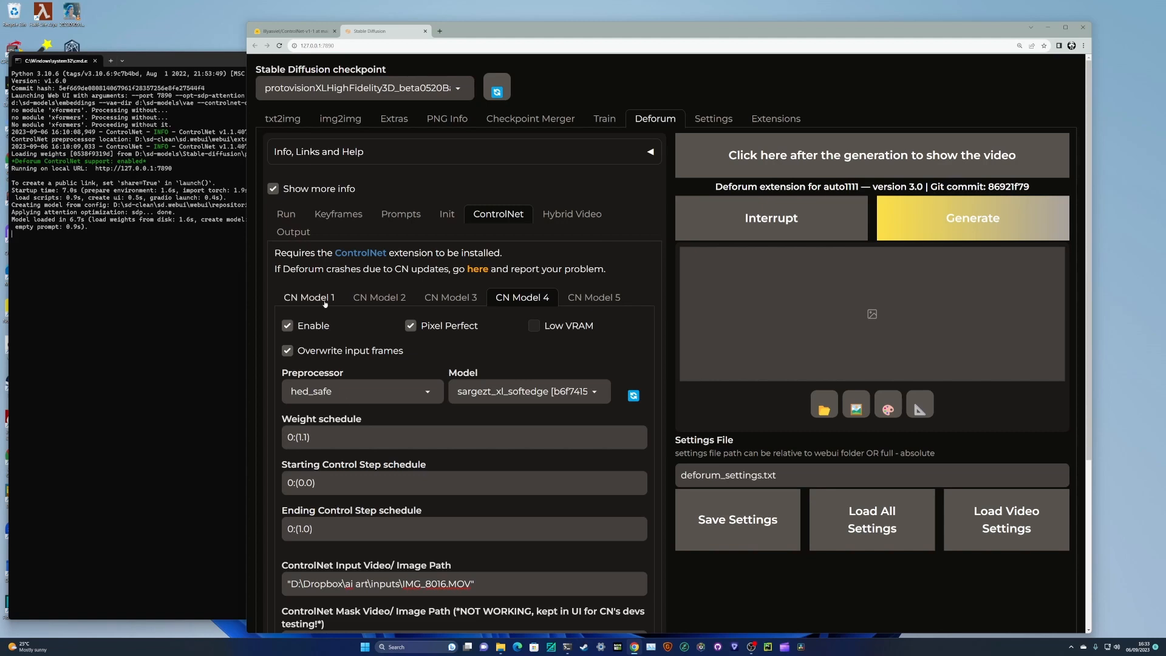
# Review the run settings, the keyframe CFG, strength, noise and coherence settings, and the prompts before generating.
pyautogui.click(286, 214)
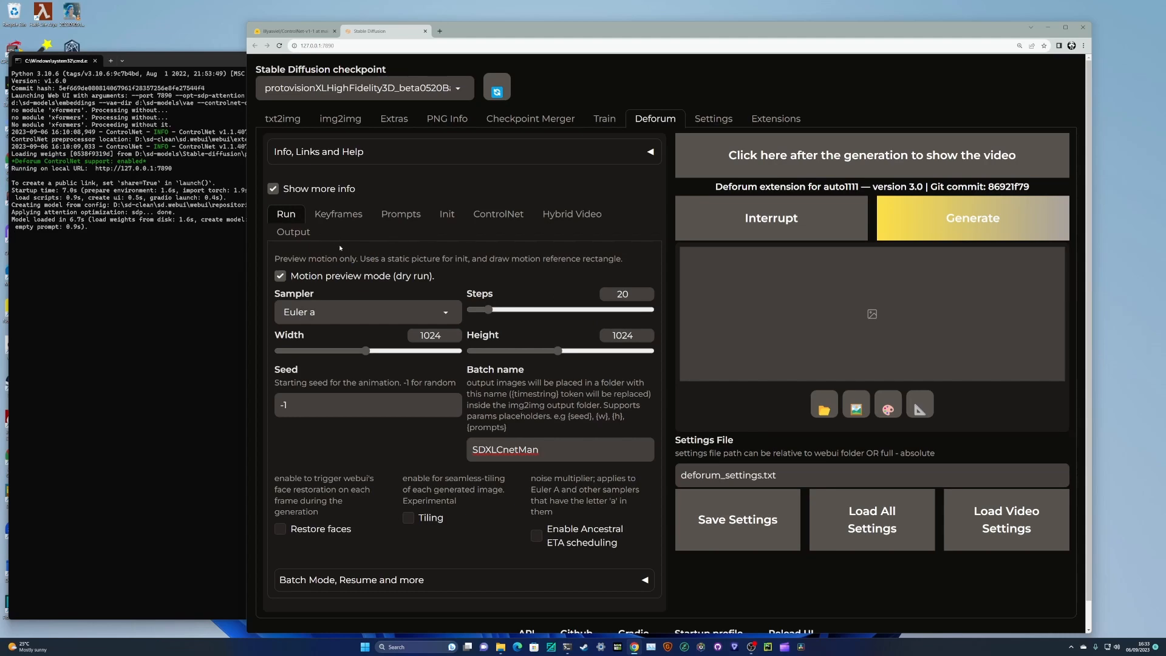
pyautogui.click(339, 214)
pyautogui.scroll(-1, 384, 500)
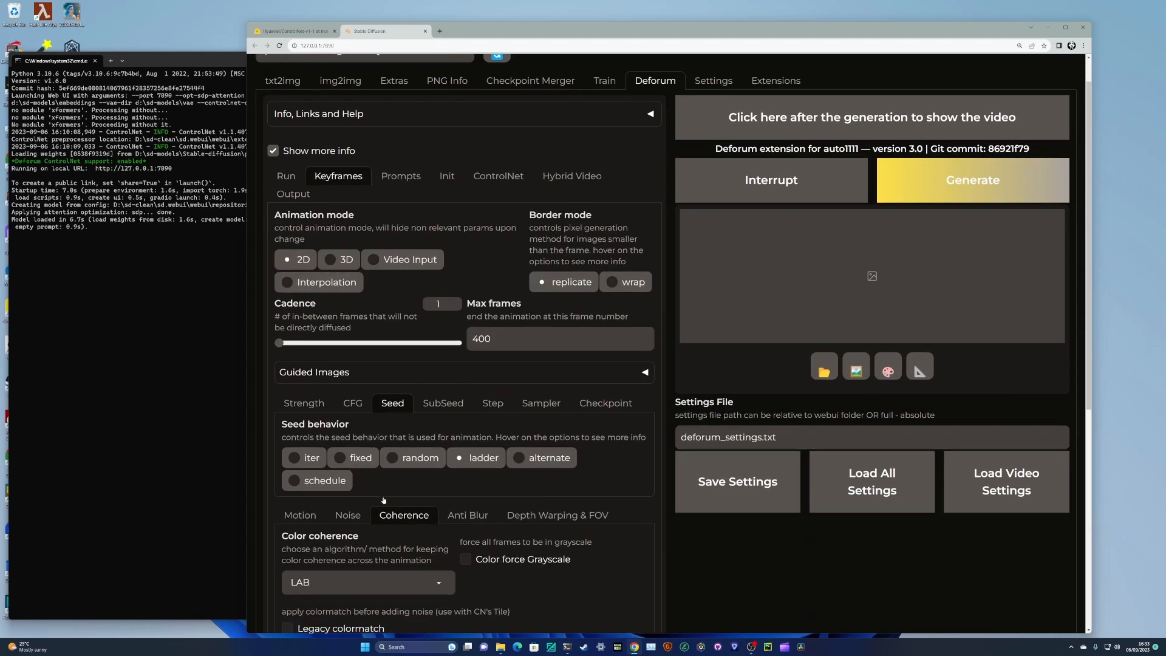
pyautogui.scroll(-3, 383, 500)
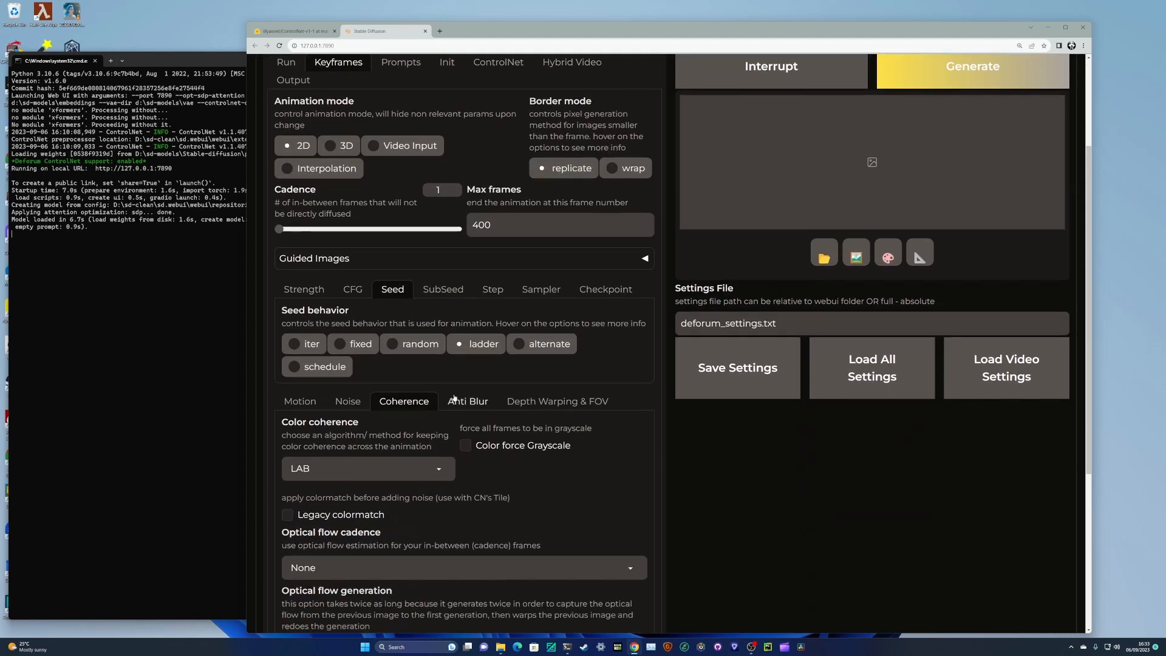
pyautogui.click(350, 292)
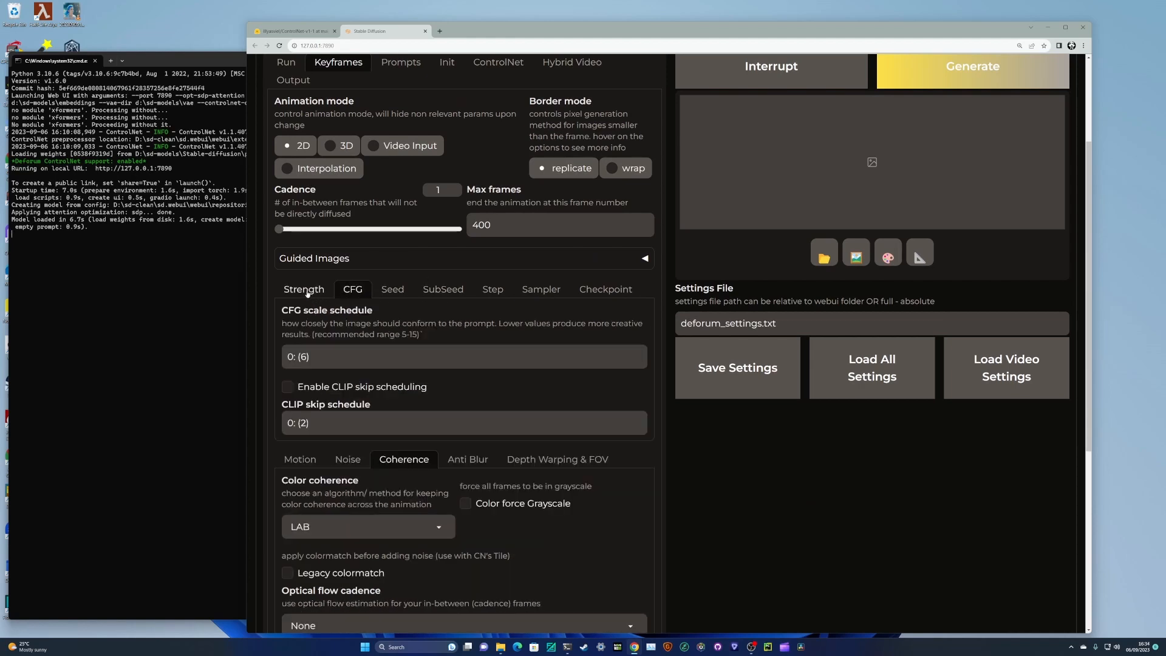
pyautogui.click(307, 291)
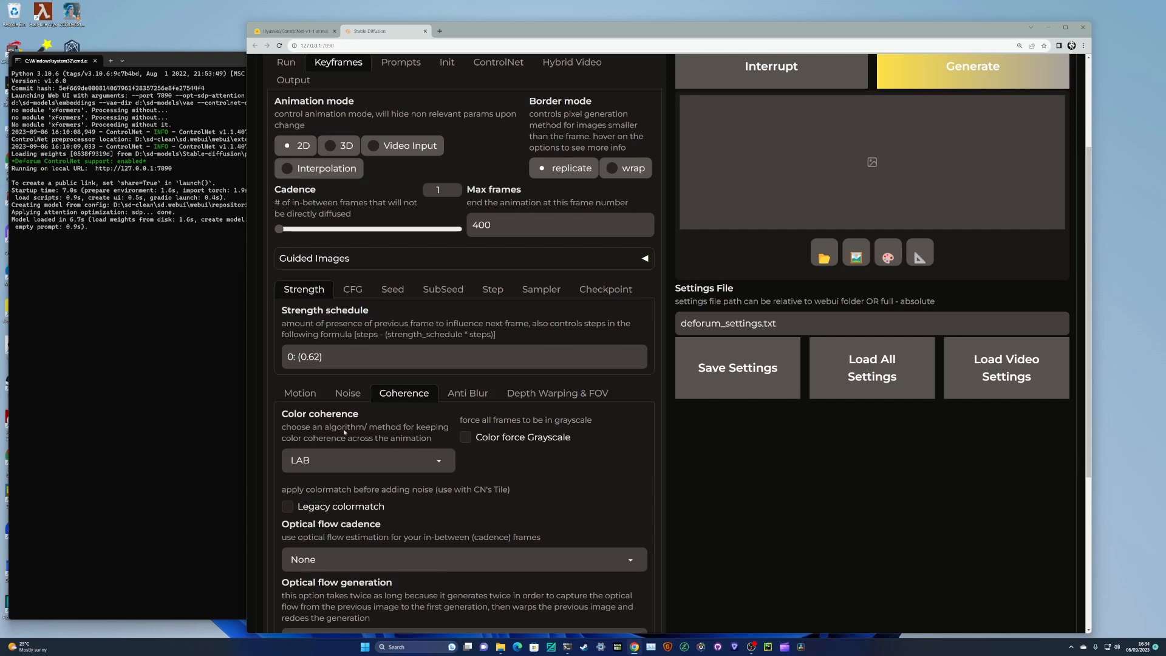
pyautogui.click(348, 393)
pyautogui.click(404, 393)
pyautogui.scroll(2, 417, 247)
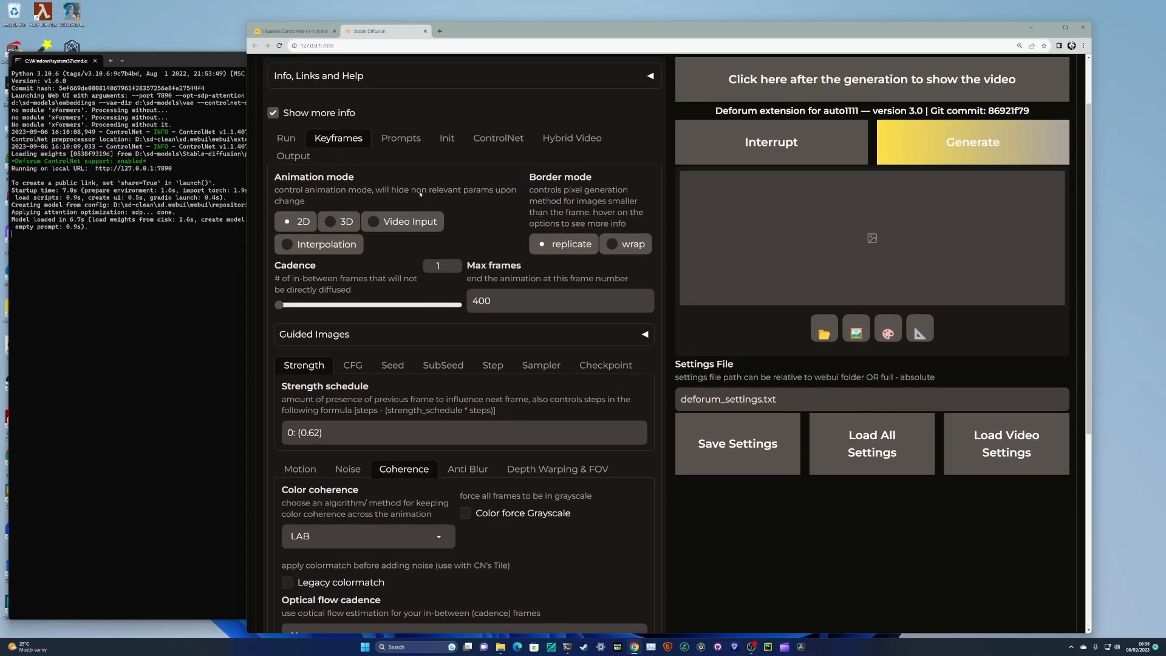
pyautogui.click(398, 137)
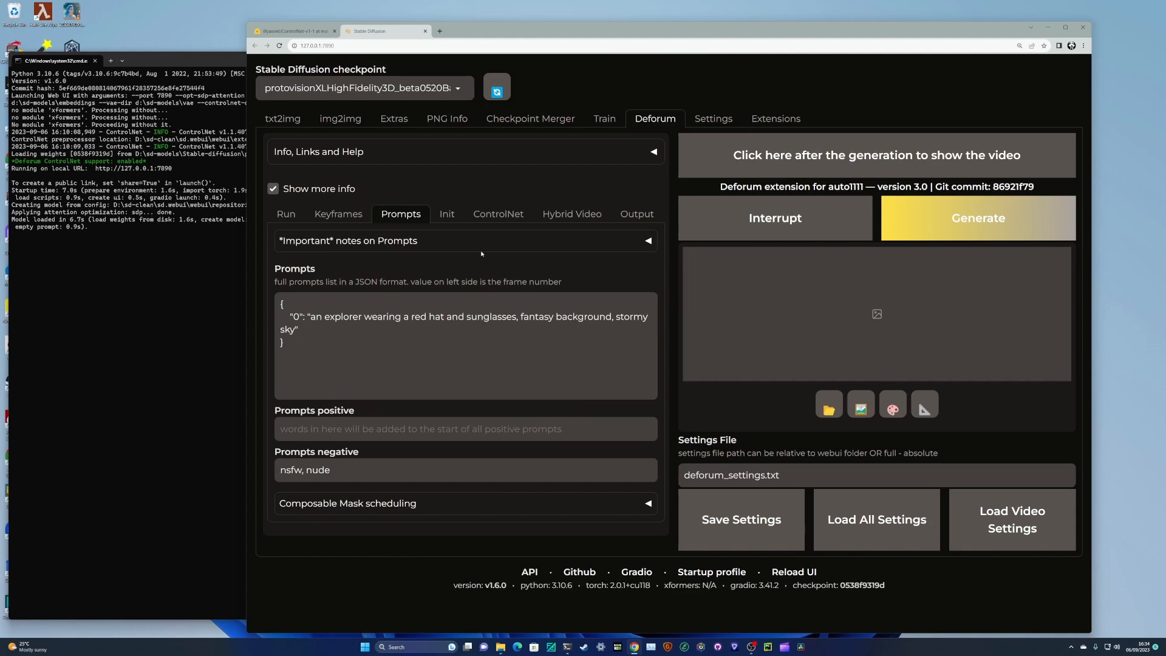
# Check the init and hybrid video settings and start generating the Deforum animation.
pyautogui.click(447, 214)
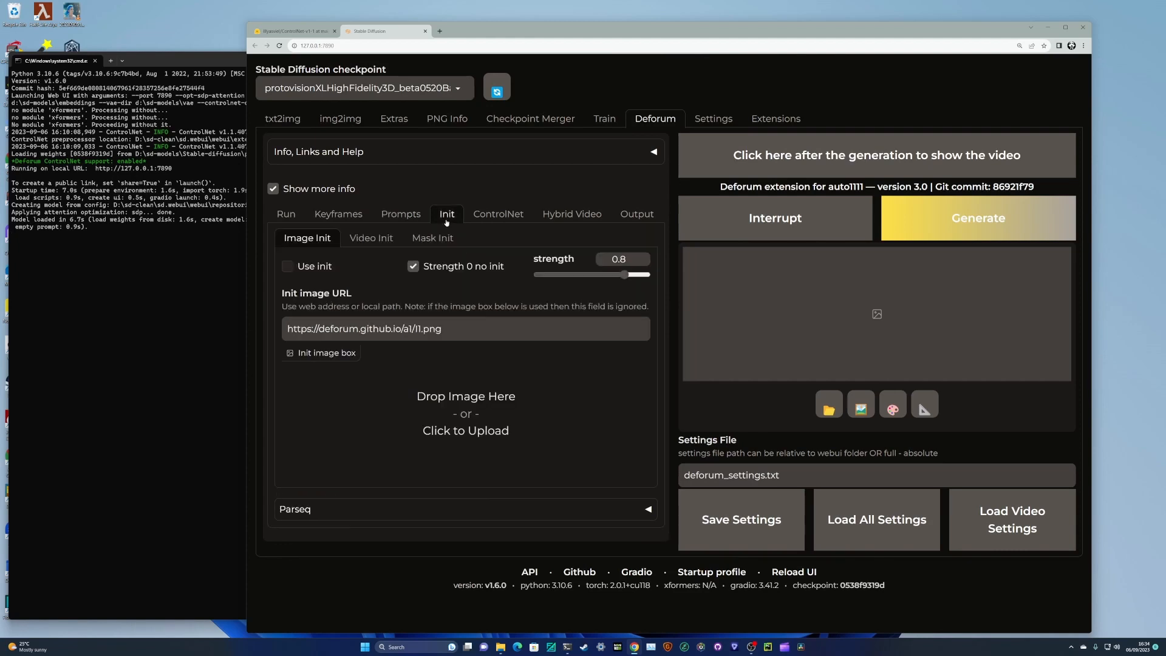
pyautogui.click(565, 215)
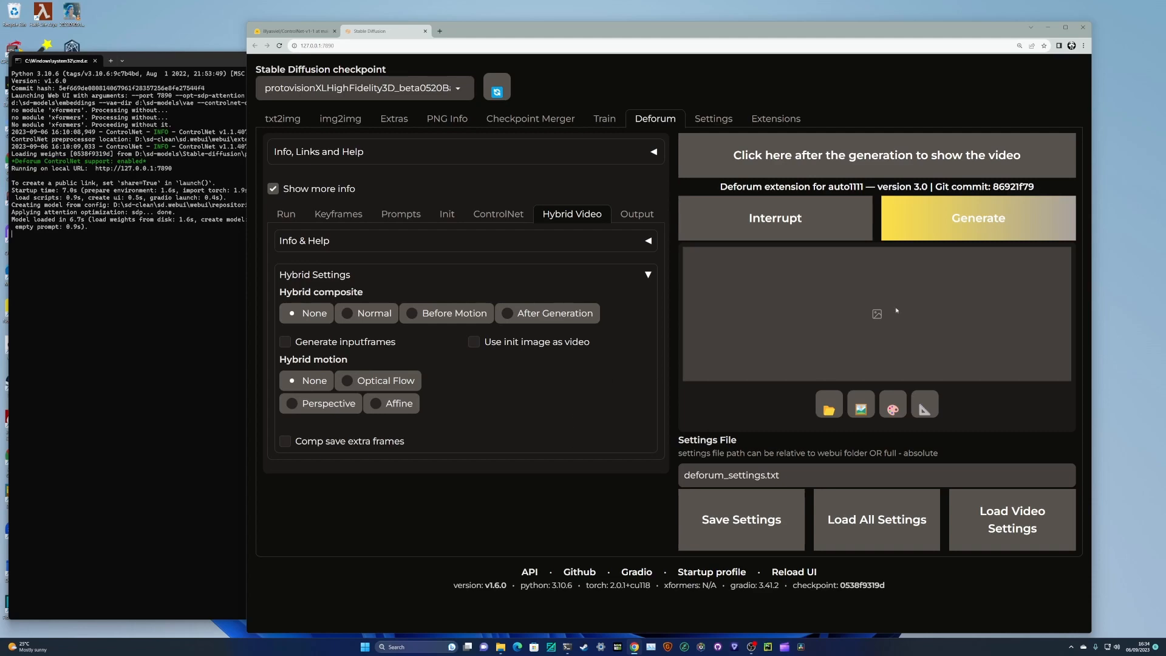
pyautogui.click(942, 232)
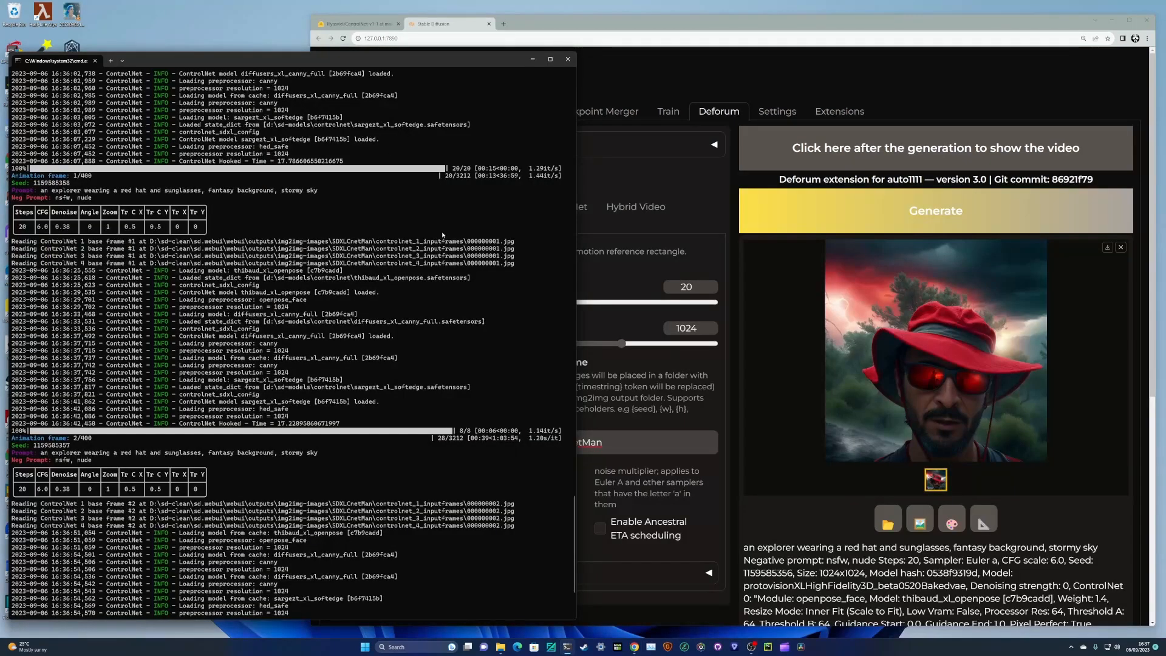
# Switch to File Explorer and play the previously rendered MP4 from the SDXLCnetMan output folder in VLC, closing it when finished.
pyautogui.click(565, 33)
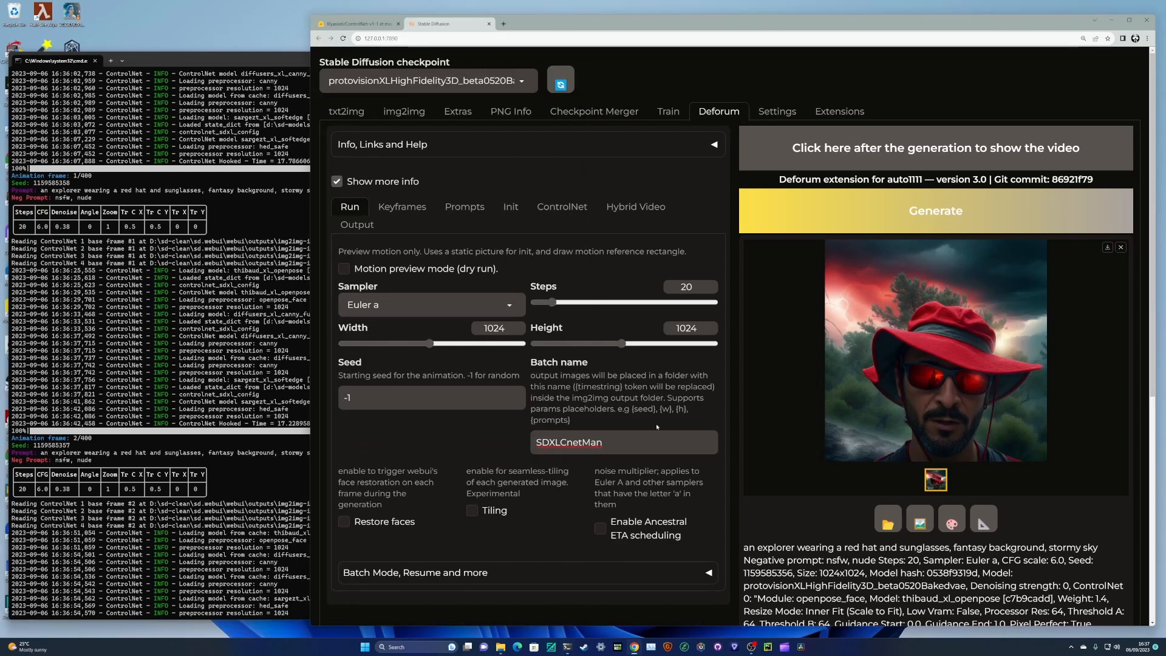
pyautogui.click(502, 651)
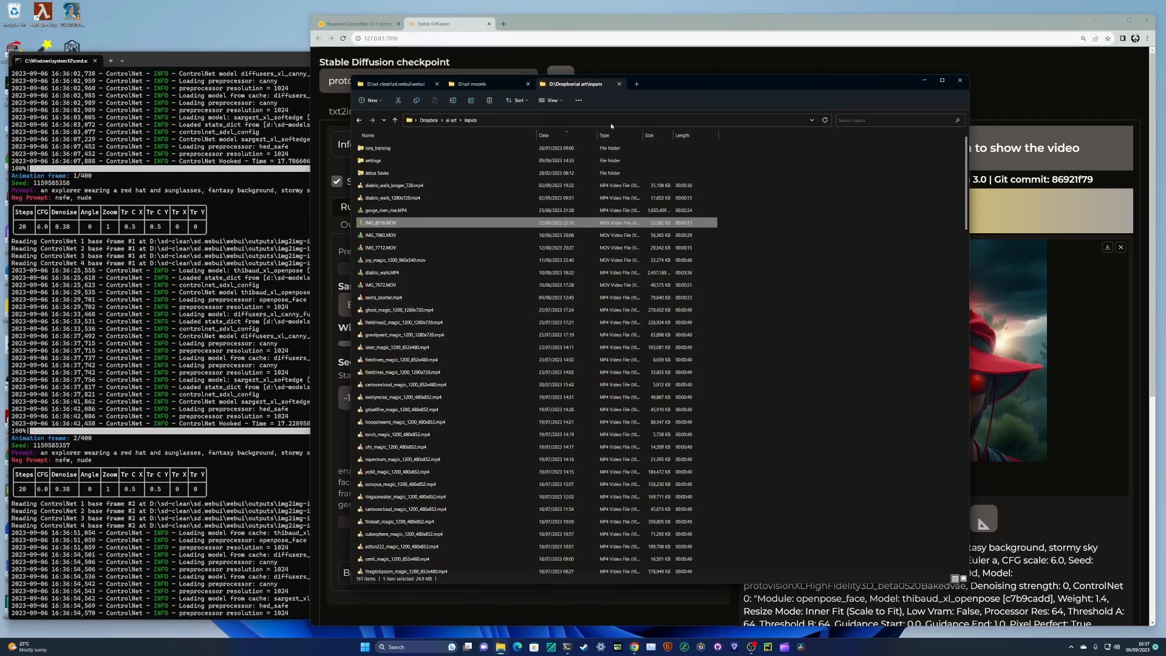
pyautogui.click(396, 85)
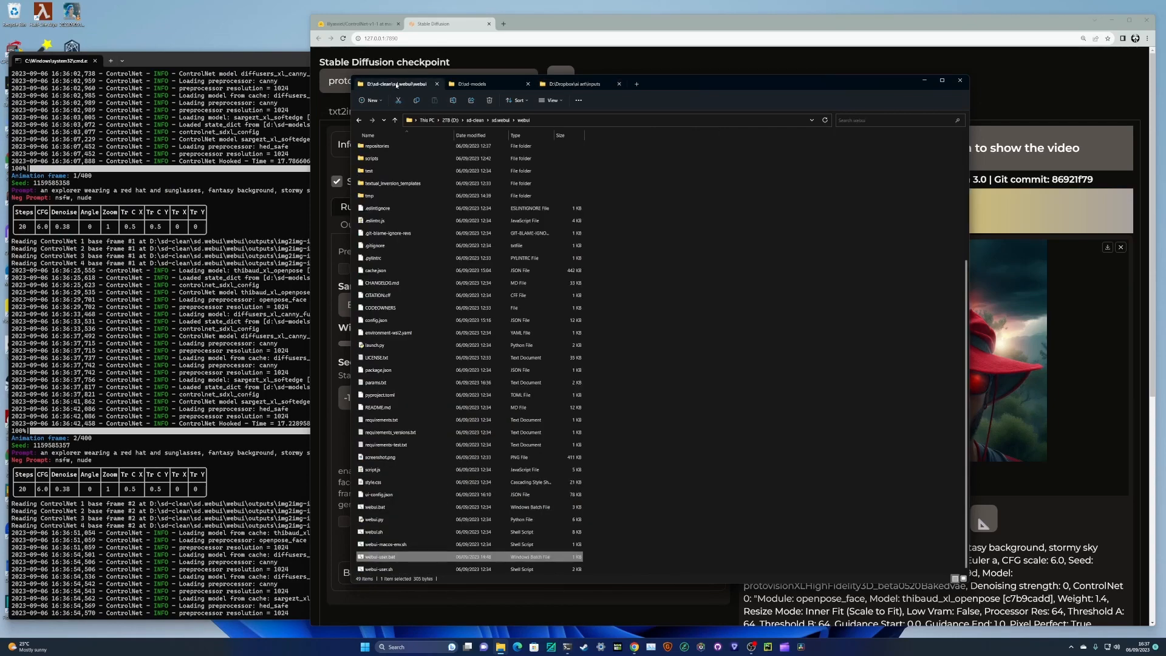
pyautogui.doubleClick(386, 559)
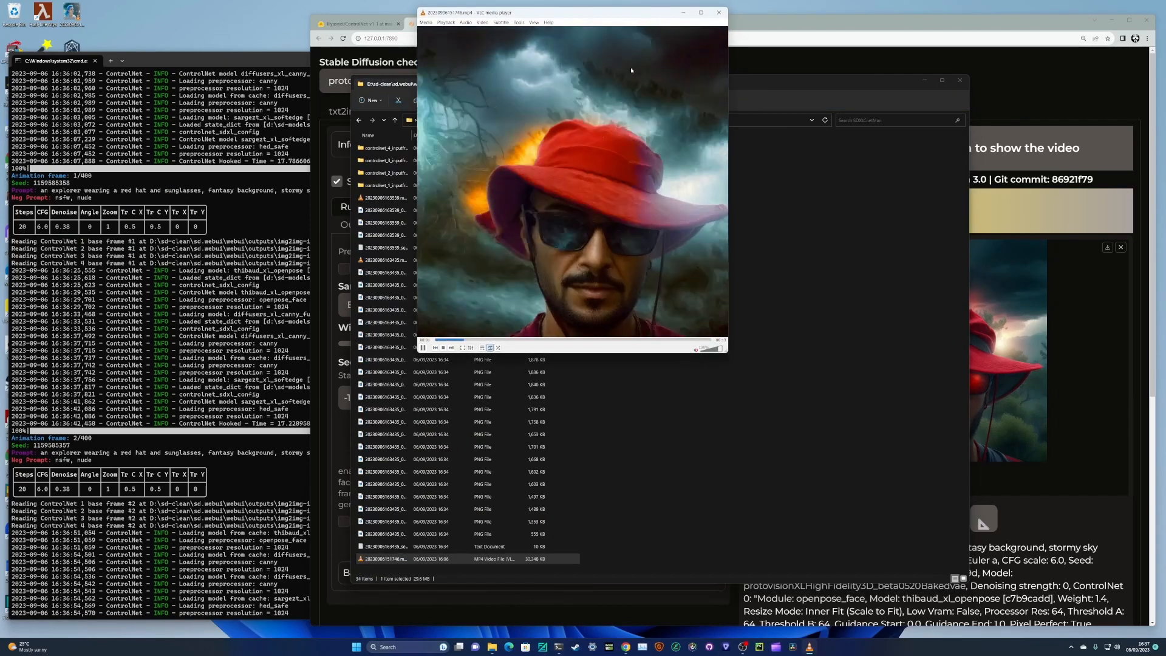
pyautogui.moveTo(609, 12); pyautogui.dragTo(577, 75)
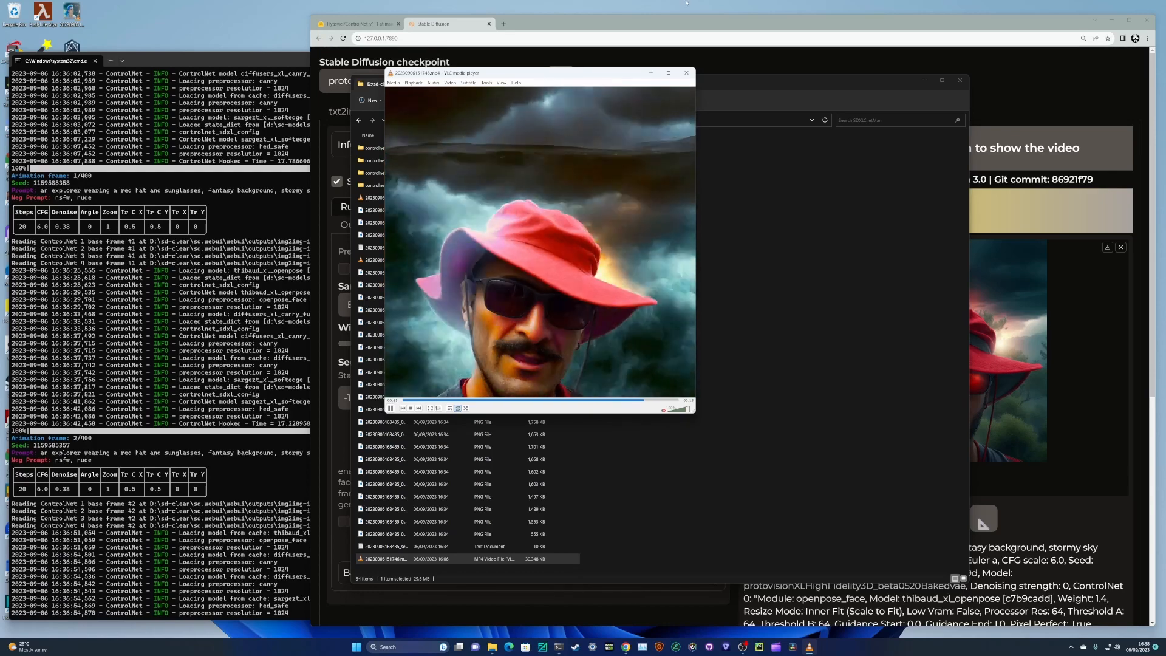
pyautogui.click(692, 75)
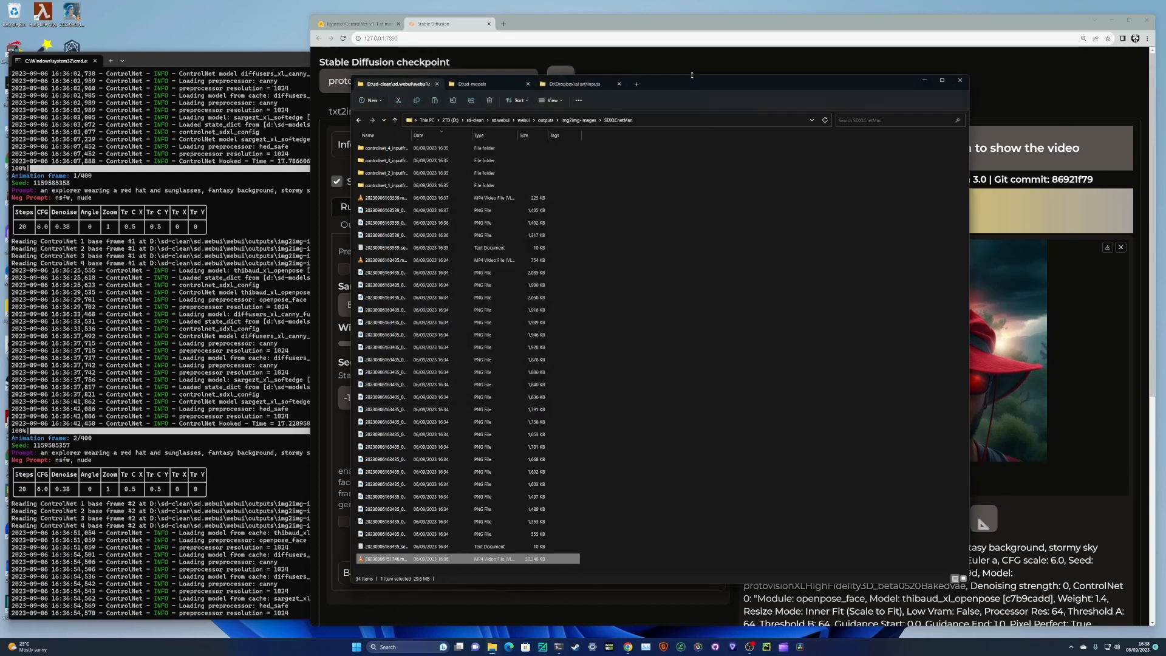
# Look at the sd-models folder and the console log of ControlNet model loading, and return to the web UI.
pyautogui.click(488, 86)
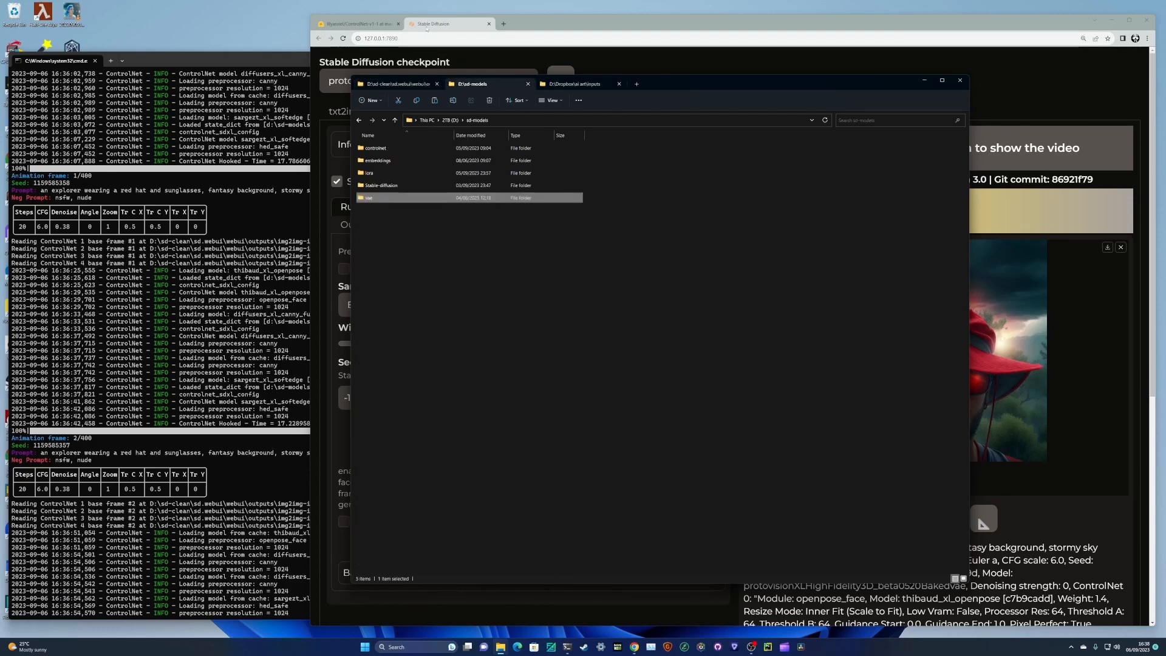
pyautogui.click(241, 63)
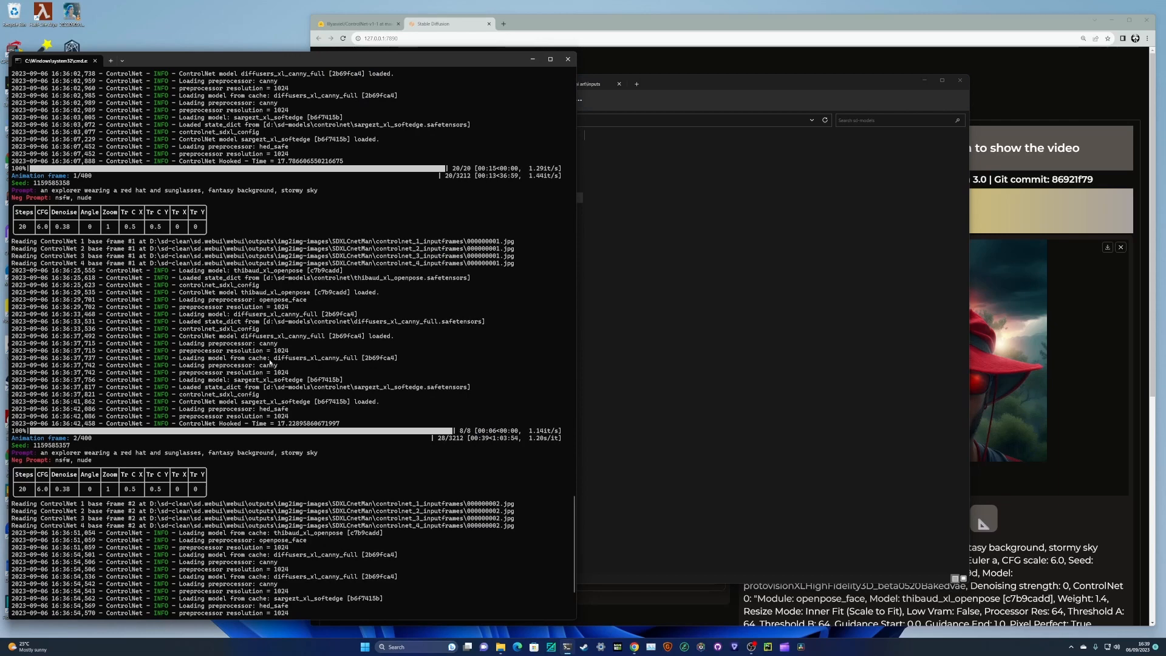
pyautogui.click(635, 647)
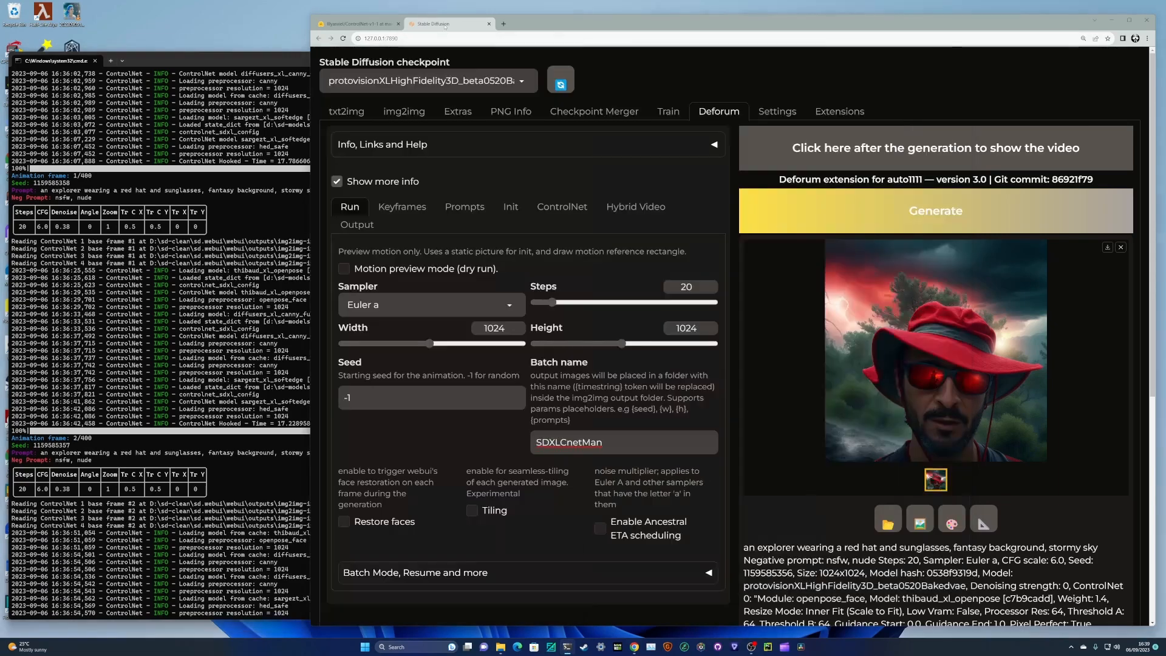
# Compare the ControlNet model cache size setting with the console log and set the Multi-ControlNet unit number to 7.
pyautogui.click(775, 111)
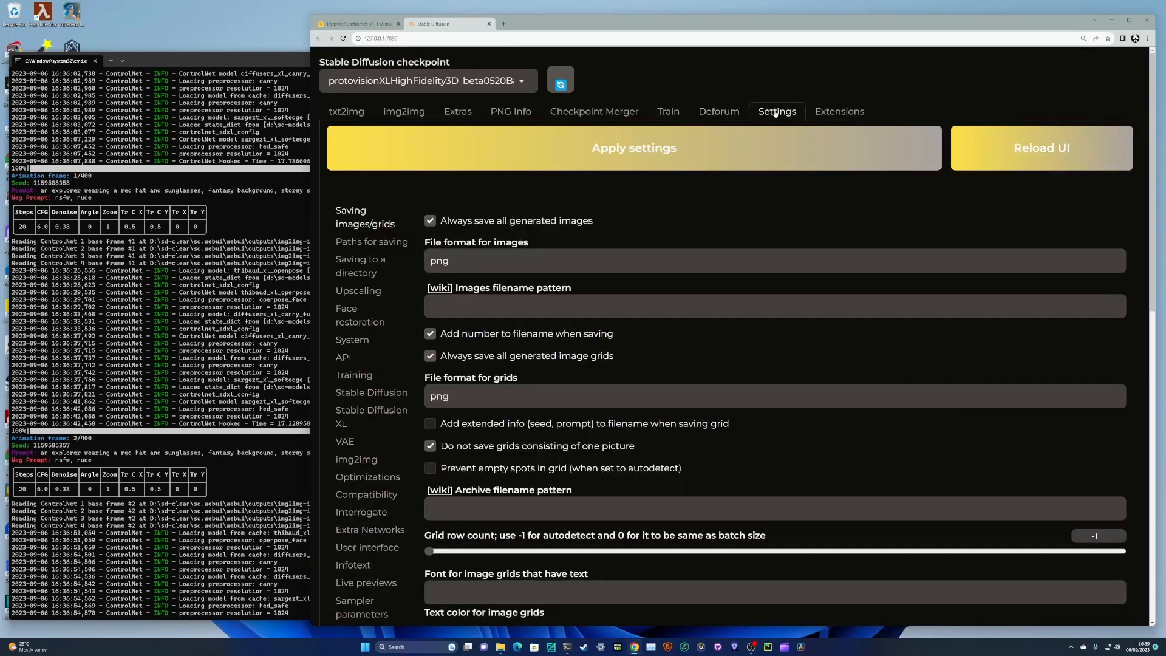
pyautogui.scroll(-2, 401, 532)
pyautogui.scroll(-1, 401, 533)
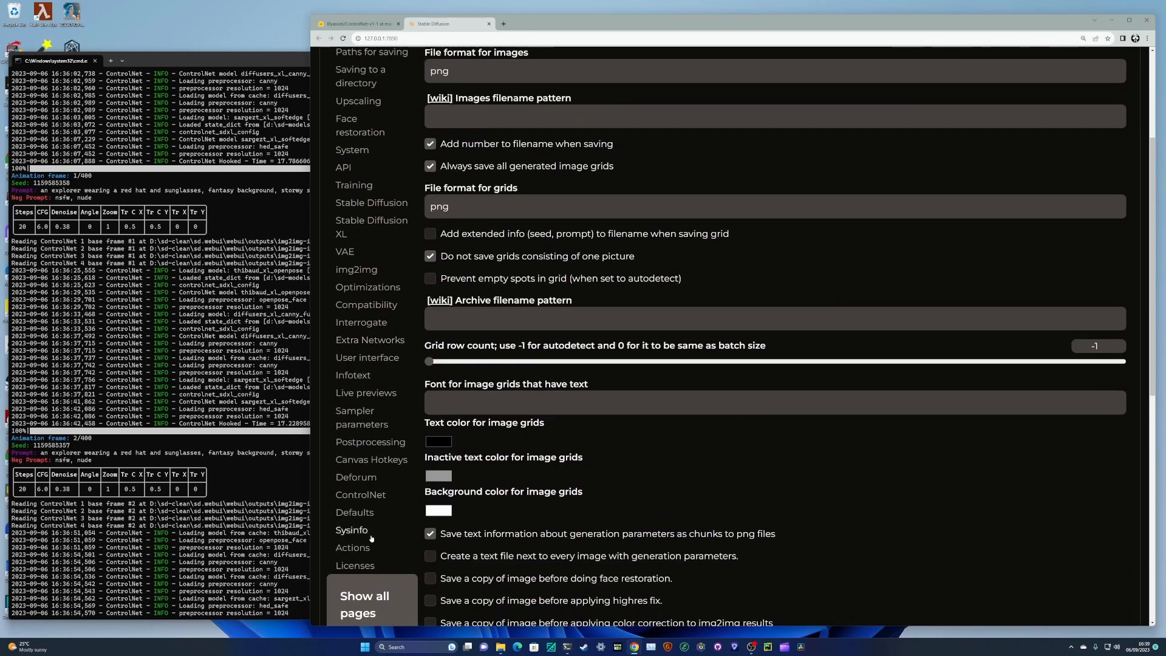
pyautogui.click(363, 496)
pyautogui.scroll(2, 668, 500)
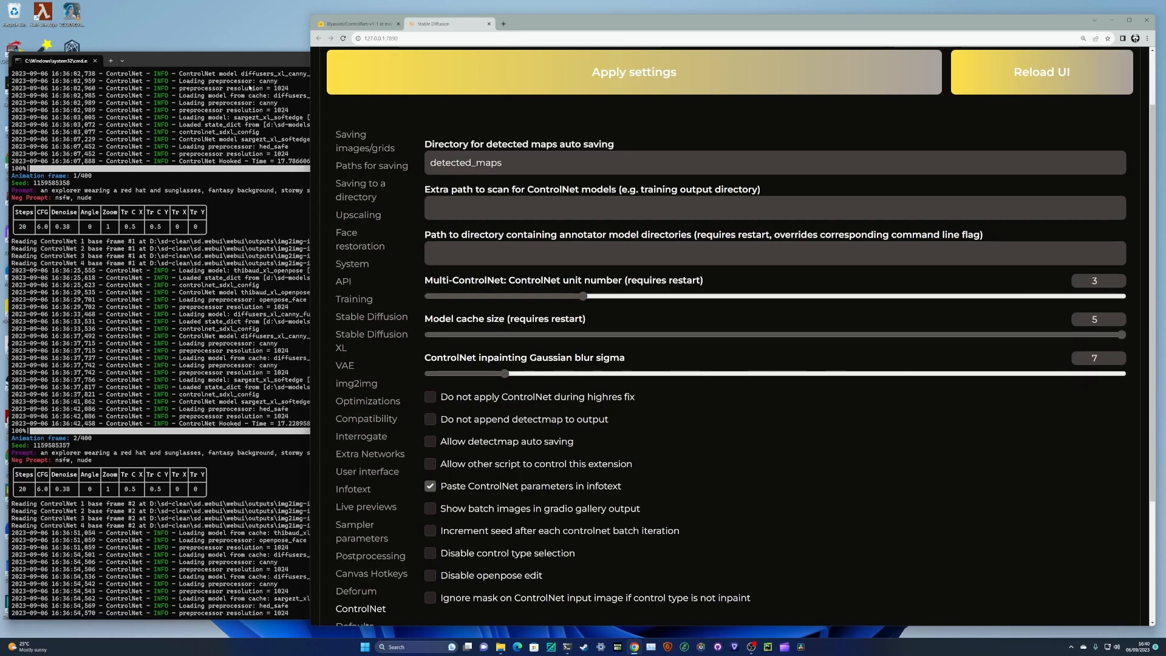
pyautogui.click(235, 63)
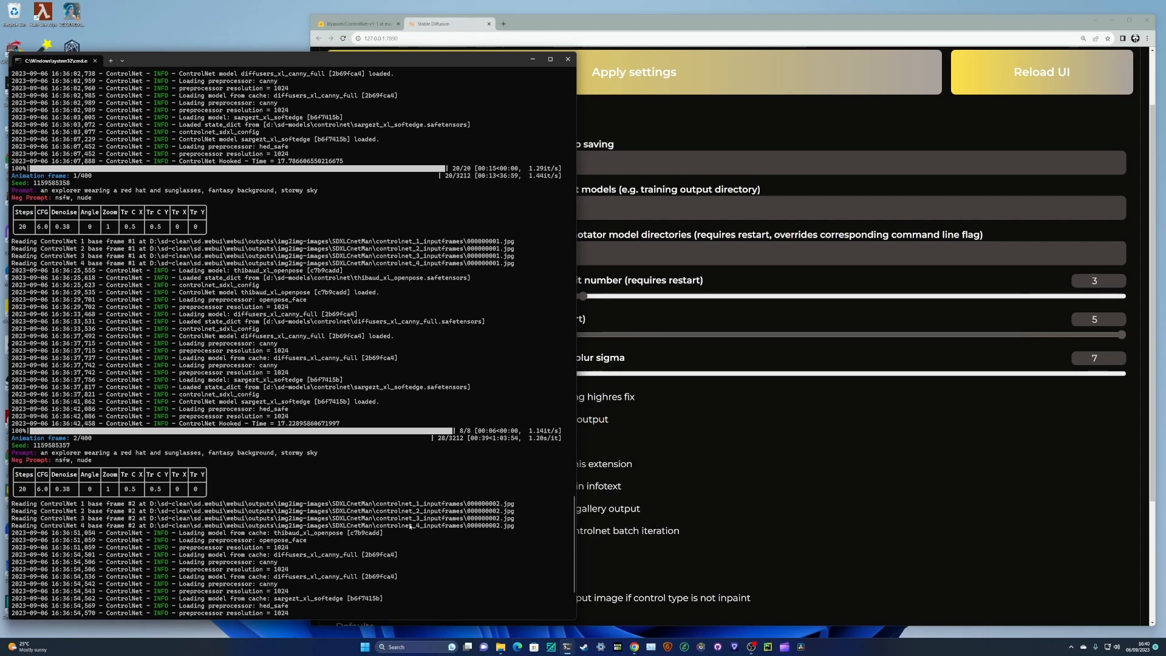
pyautogui.click(767, 438)
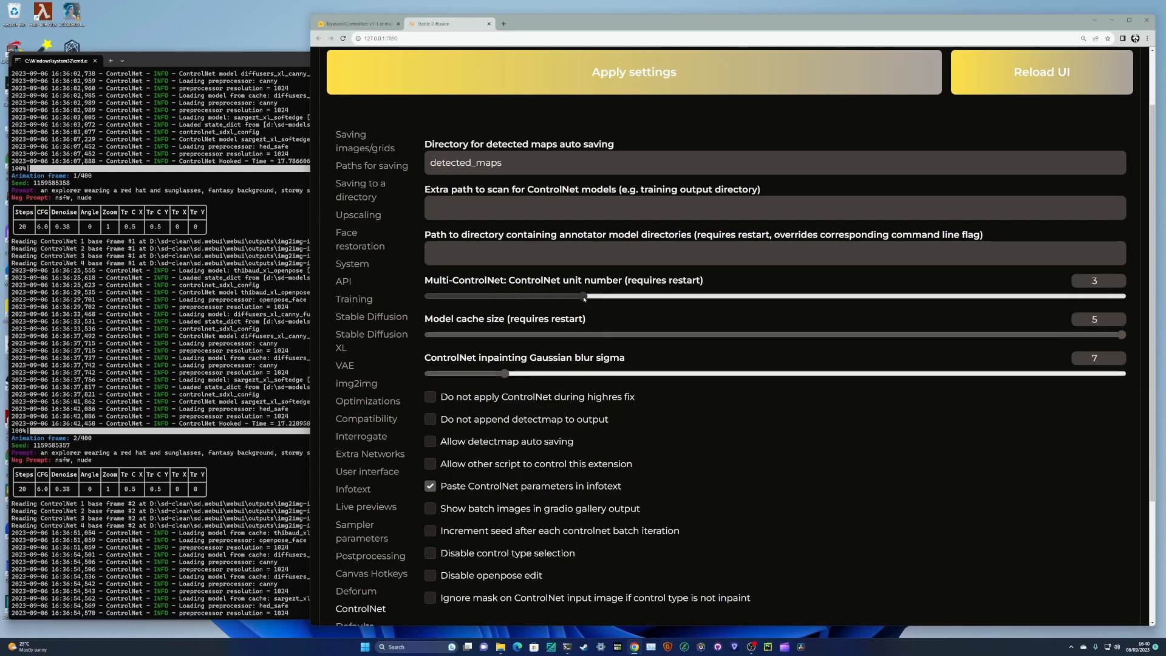
pyautogui.moveTo(584, 299); pyautogui.dragTo(862, 305)
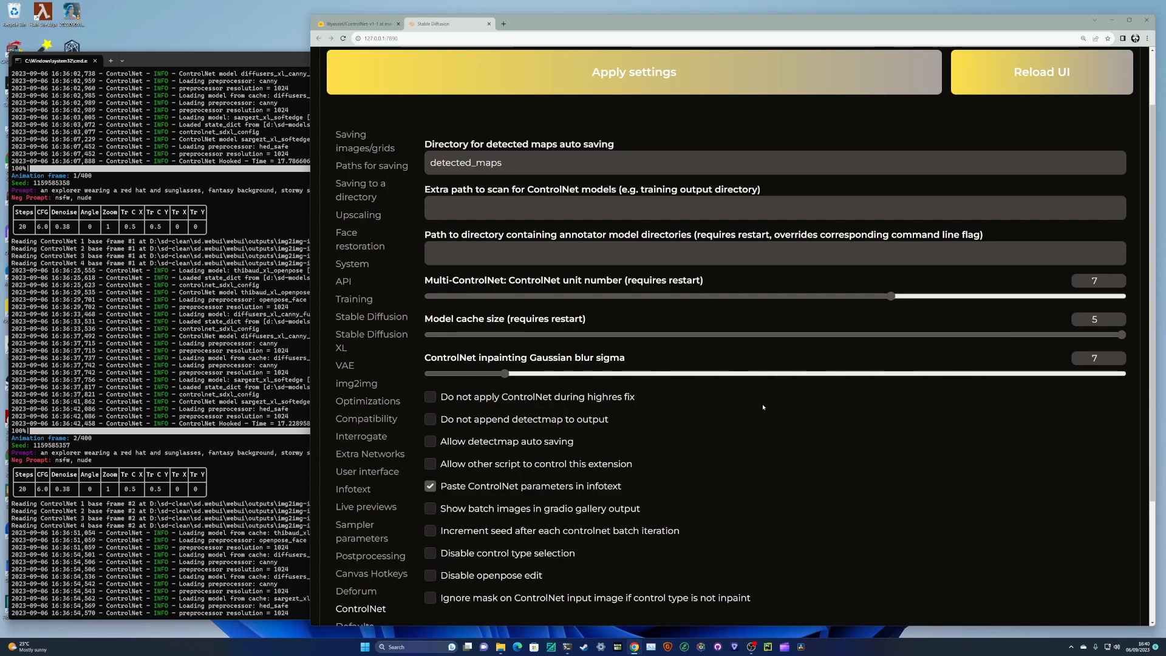
pyautogui.scroll(1, 730, 431)
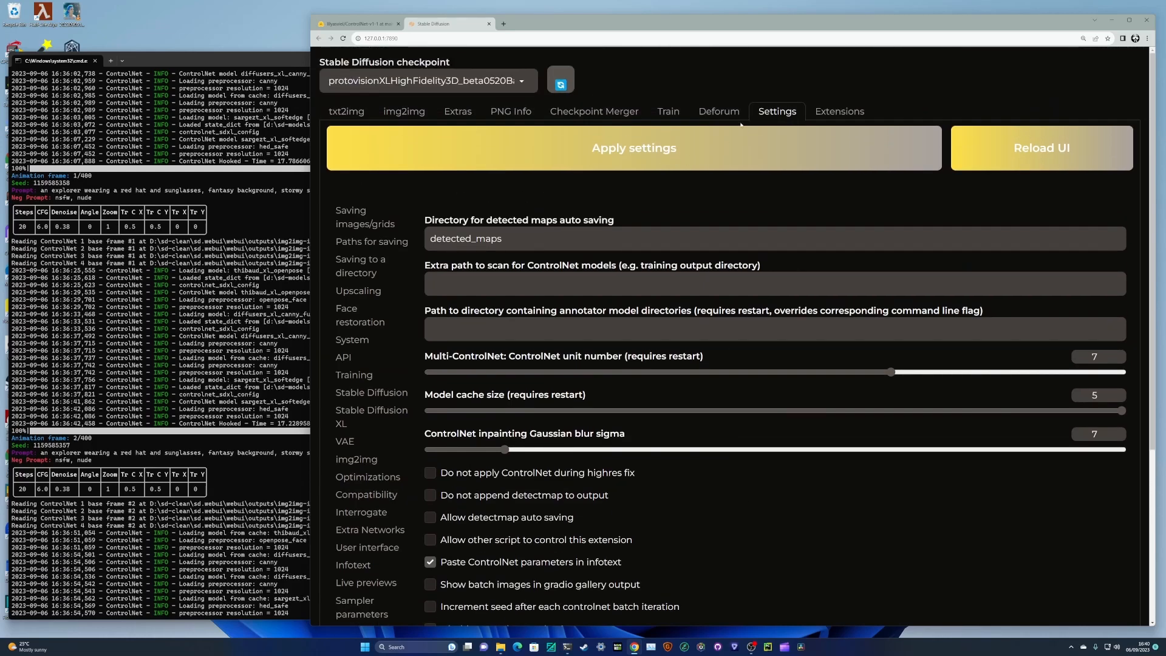
# Browse the models available for Deforum's fourth ControlNet slot, comparing the SDXL options without changing the selection.
pyautogui.click(729, 114)
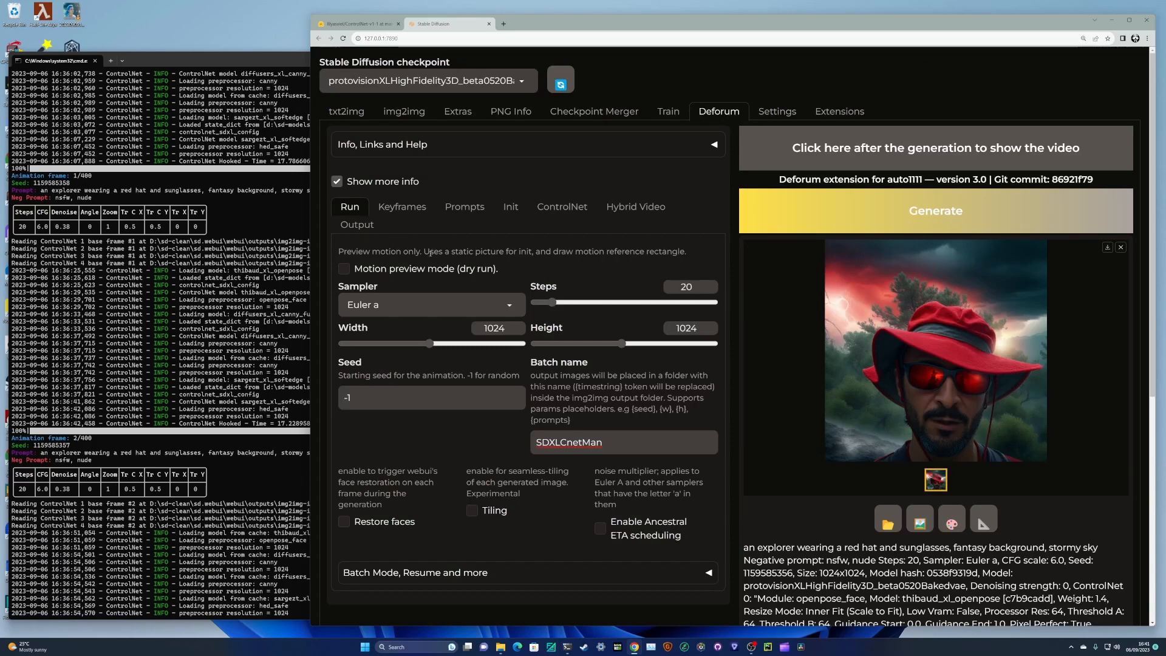
pyautogui.click(549, 208)
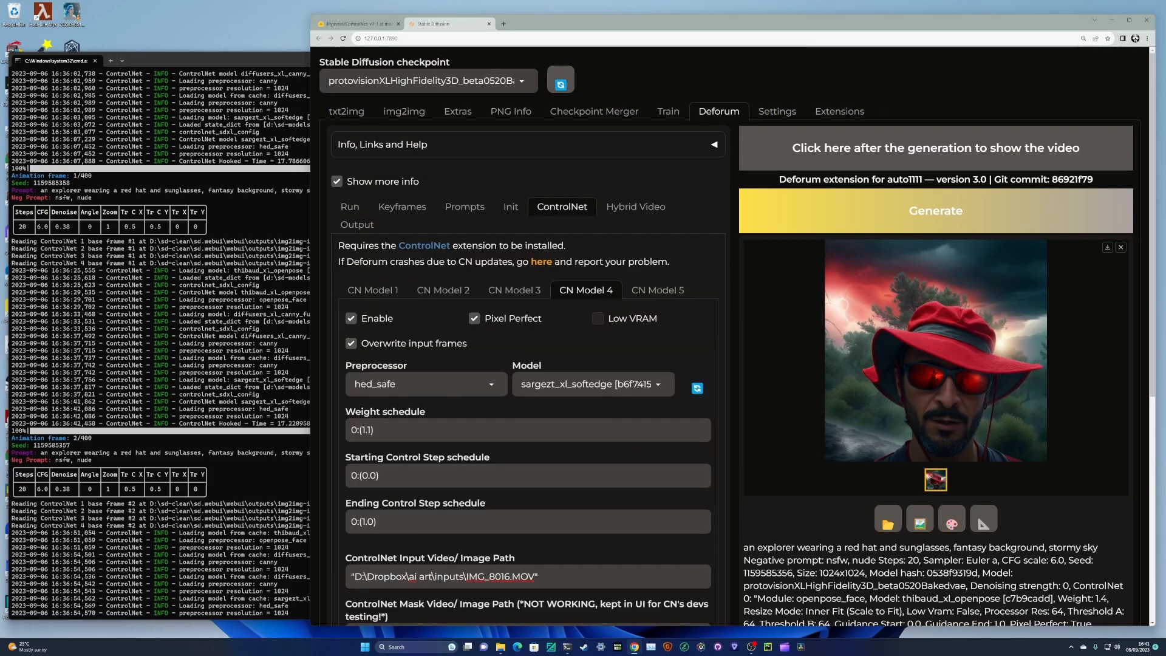
pyautogui.click(659, 386)
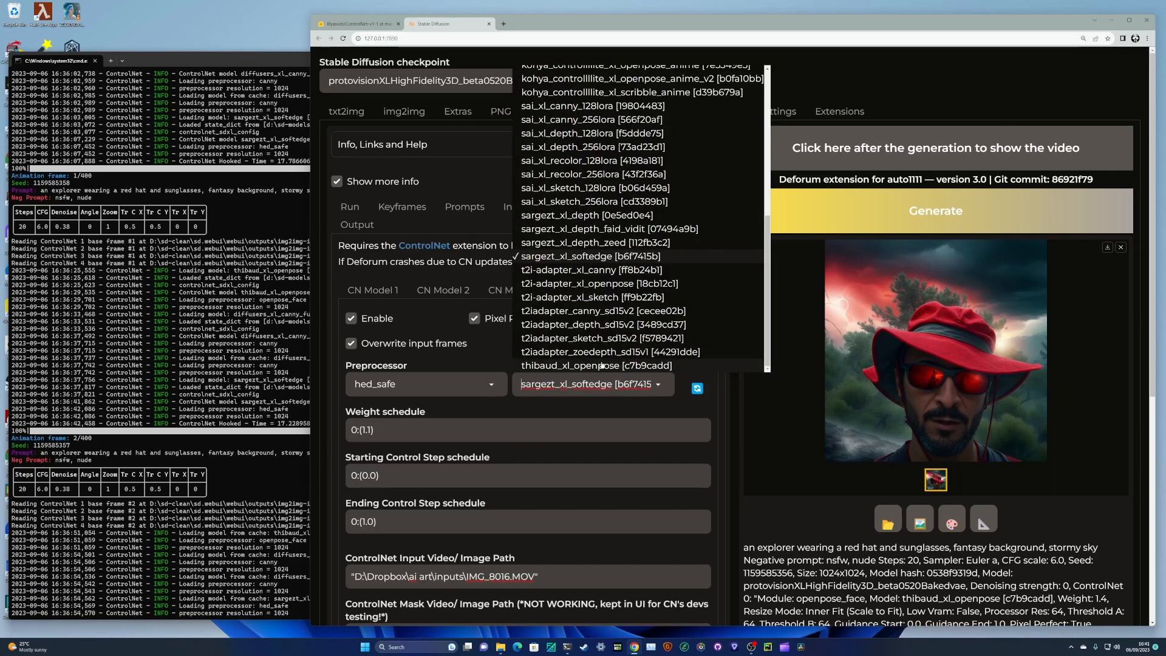
pyautogui.scroll(1, 599, 307)
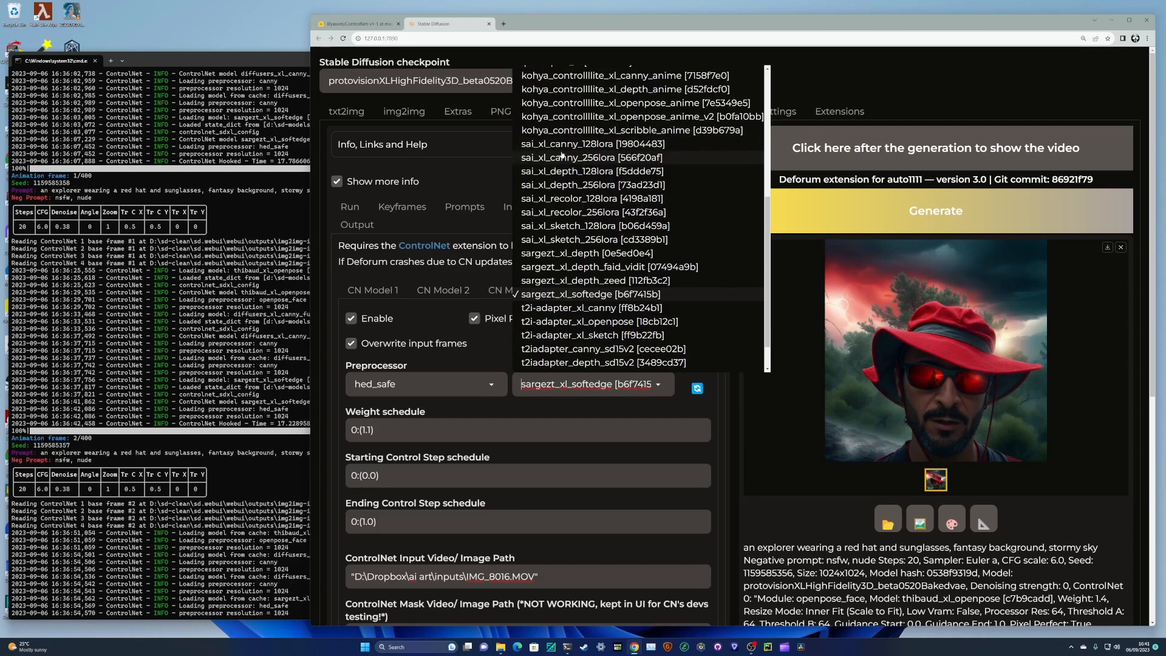
pyautogui.scroll(2, 561, 155)
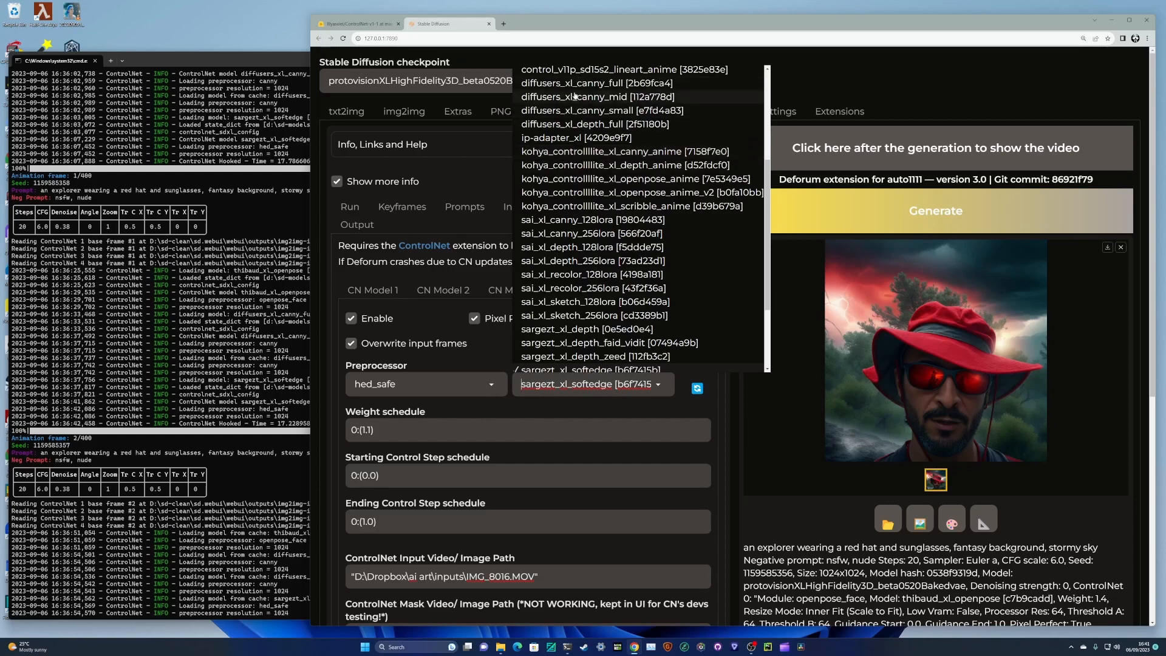
pyautogui.scroll(-3, 616, 287)
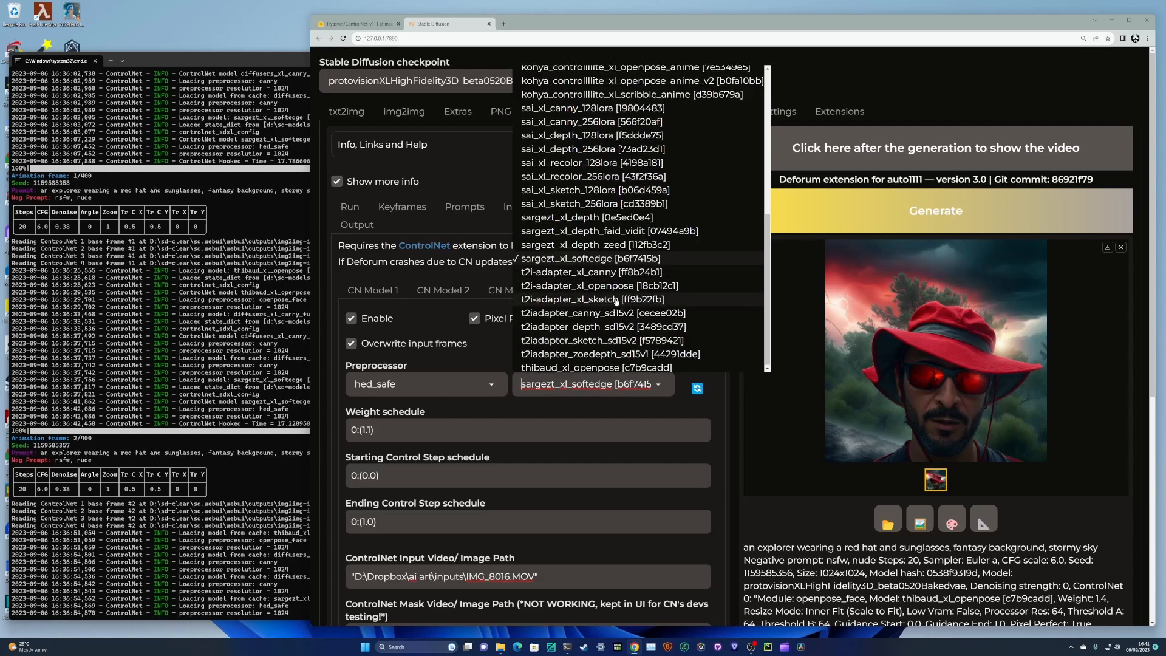
pyautogui.scroll(2, 617, 302)
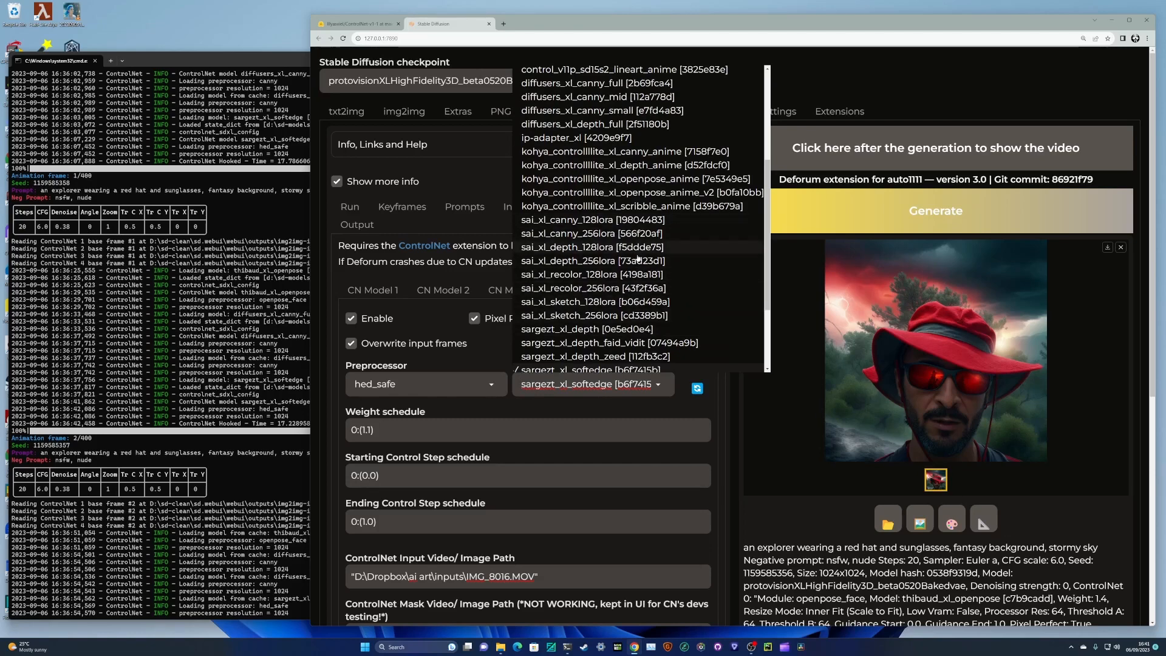
pyautogui.scroll(2, 614, 257)
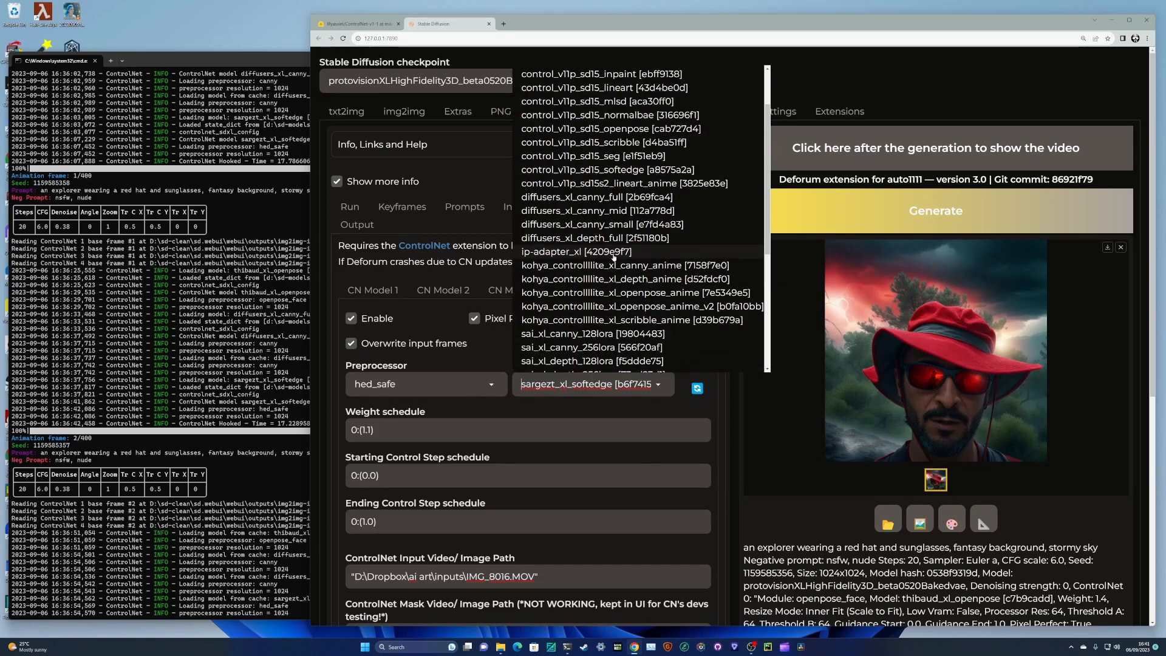
pyautogui.scroll(1, 614, 257)
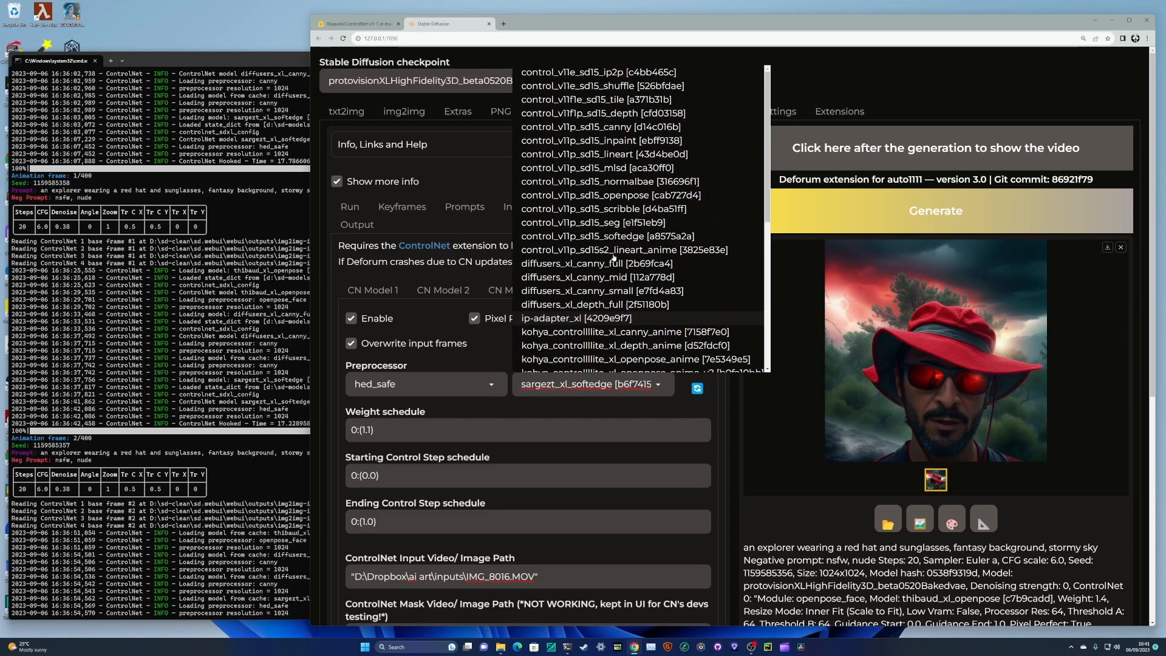
pyautogui.click(688, 413)
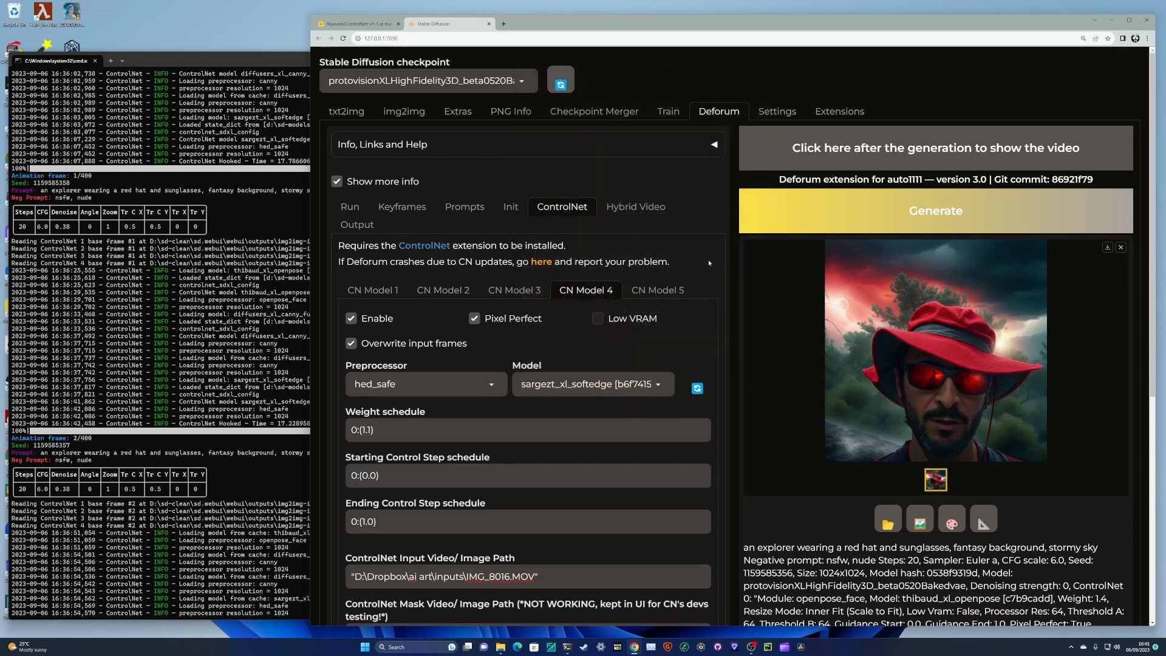
# Review the fourth ControlNet slot's remaining settings, the generation parameters and the per-frame progress in the console.
pyautogui.scroll(-4, 734, 304)
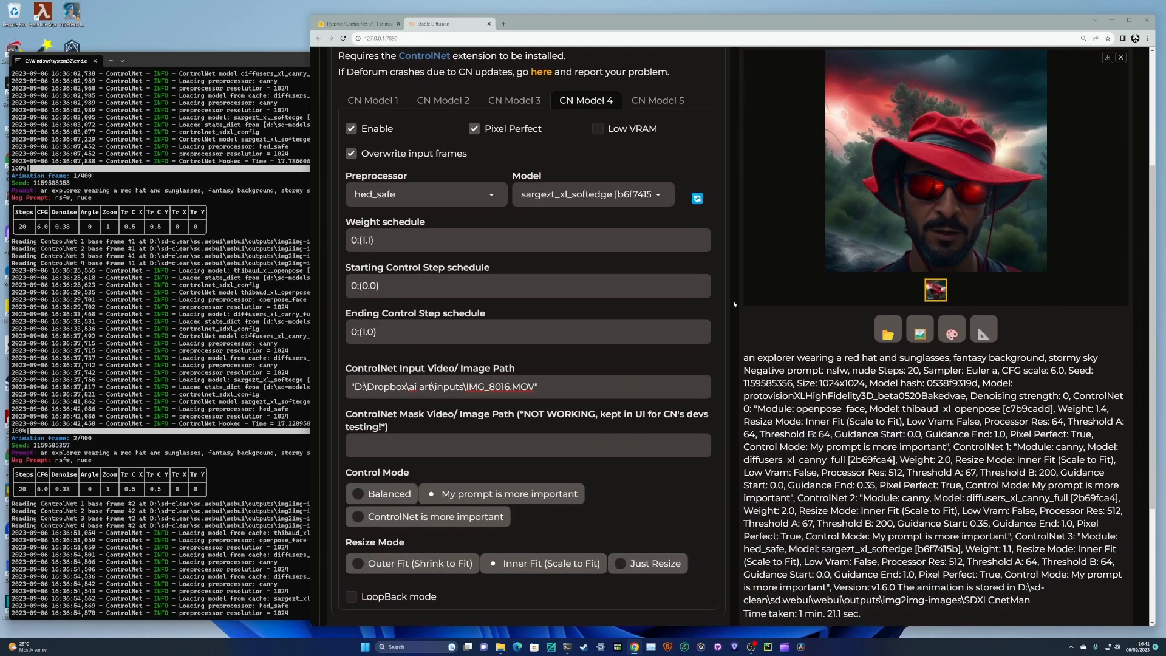
pyautogui.scroll(5, 734, 303)
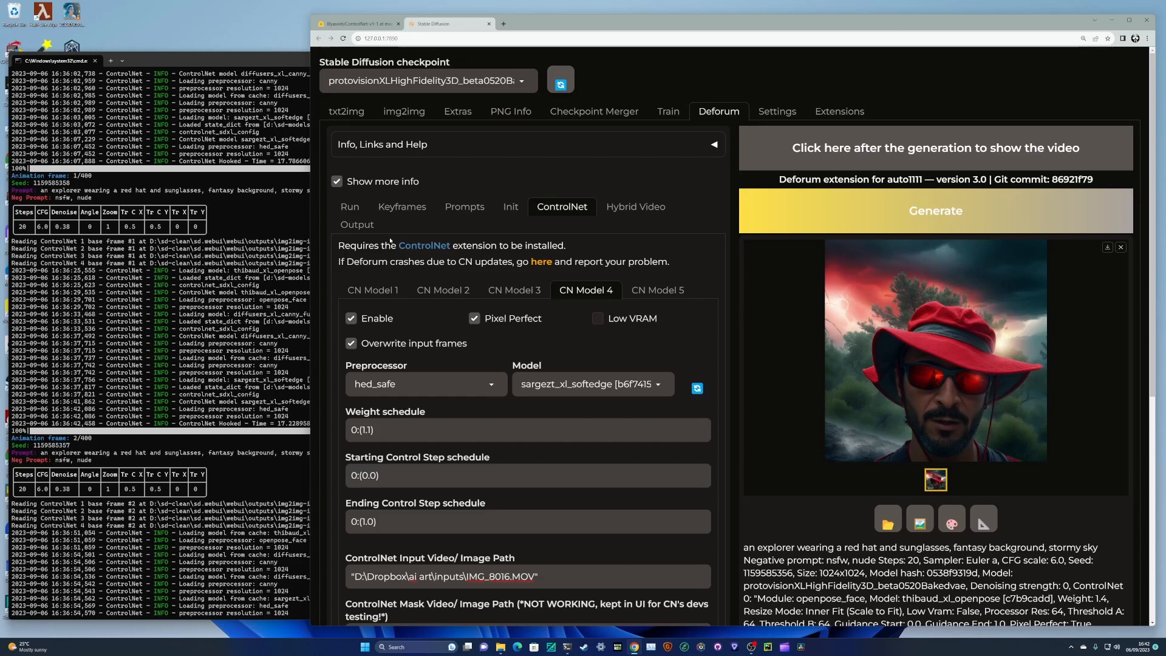
pyautogui.click(51, 102)
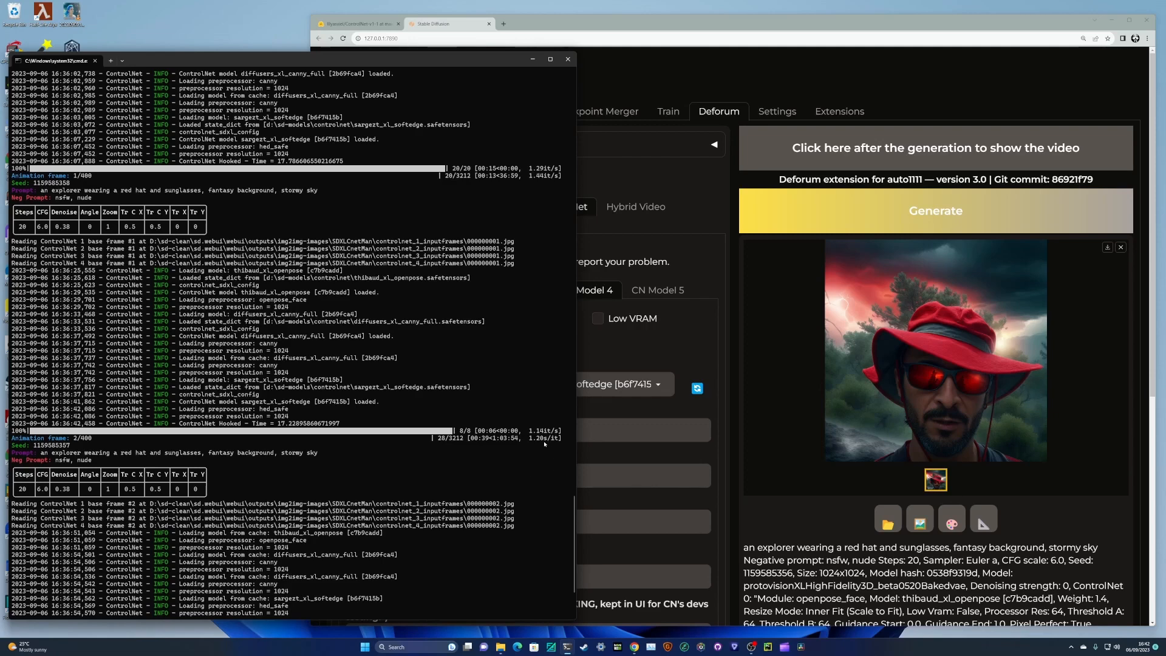
pyautogui.click(708, 77)
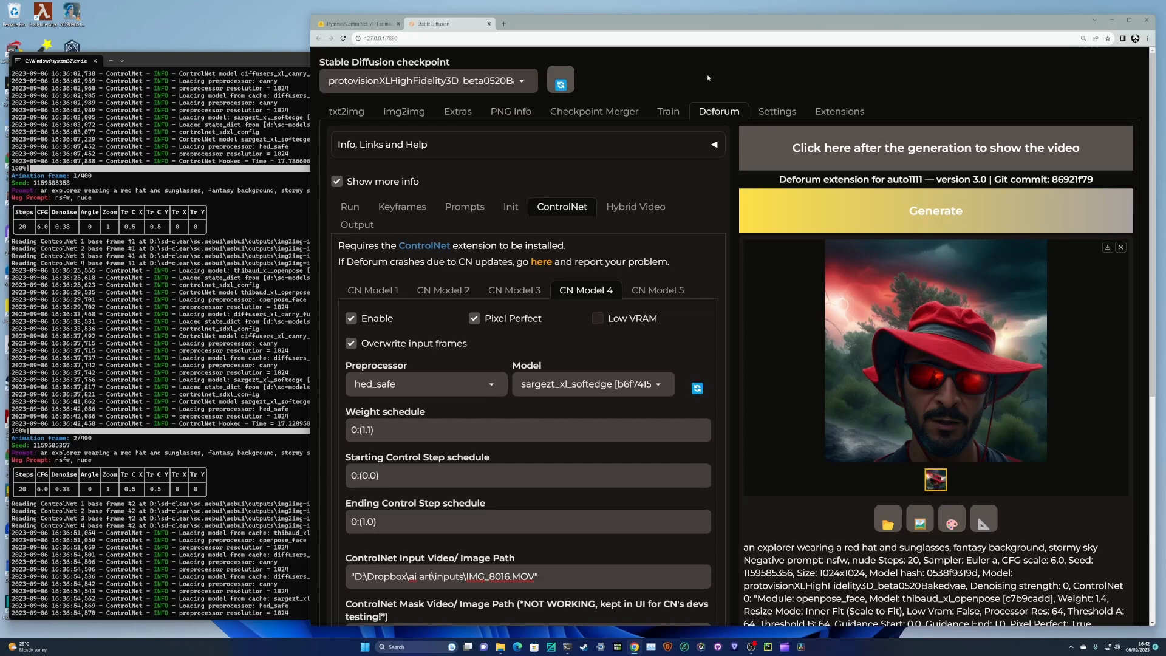